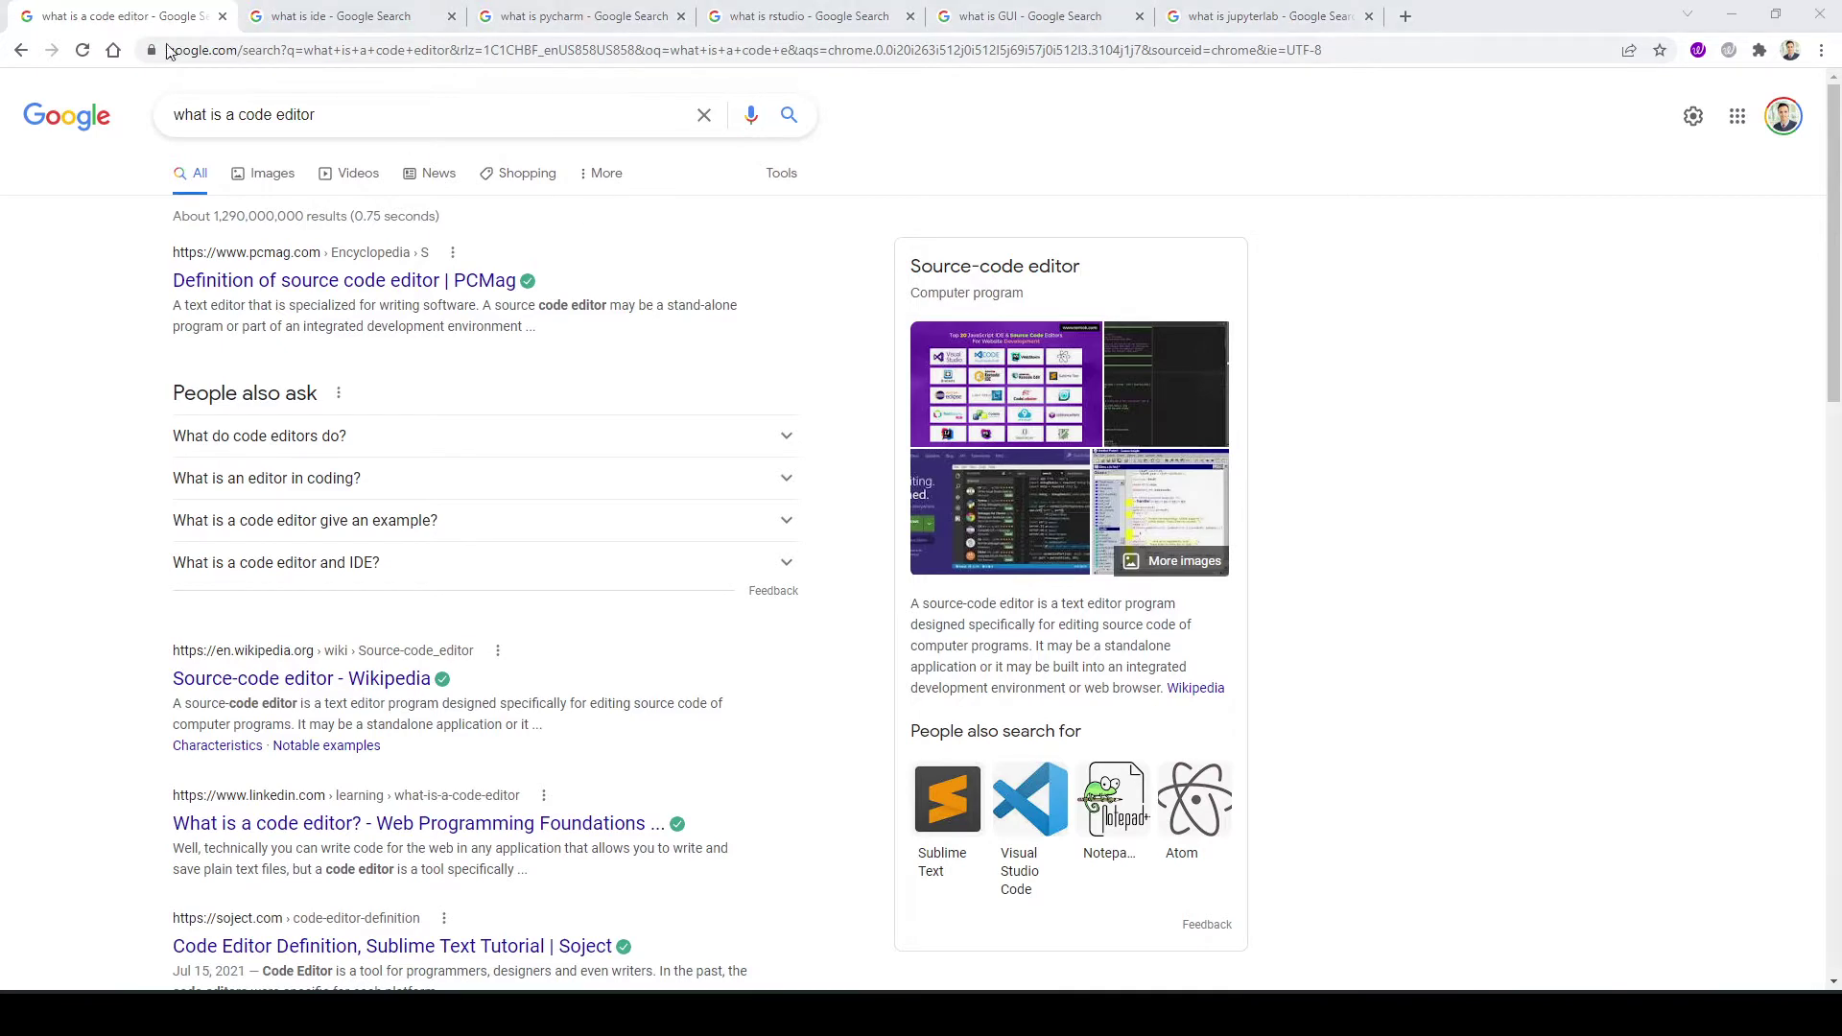
- Browse the 'what is ide', 'what is pycharm', 'what is rstudio' and 'what is GUI' result tabs
{"action": "left_click", "coordinate": [323, 17]}
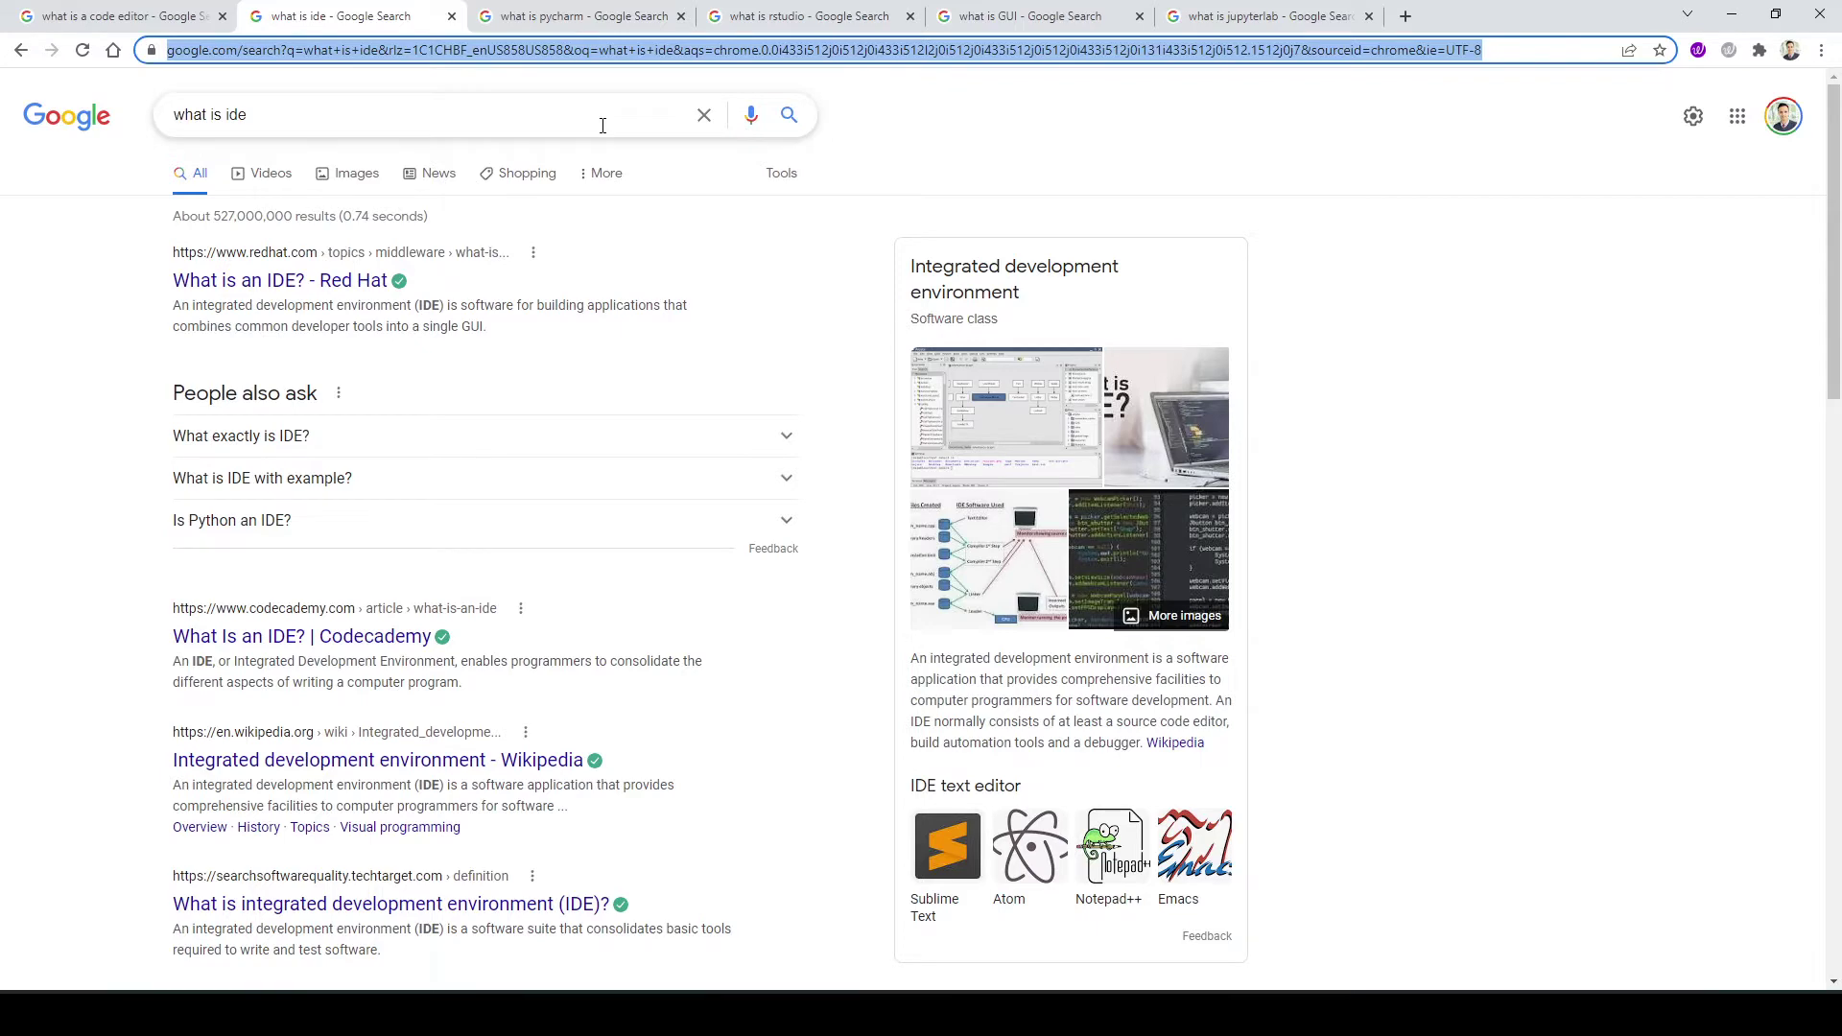
{"action": "left_click", "coordinate": [570, 17]}
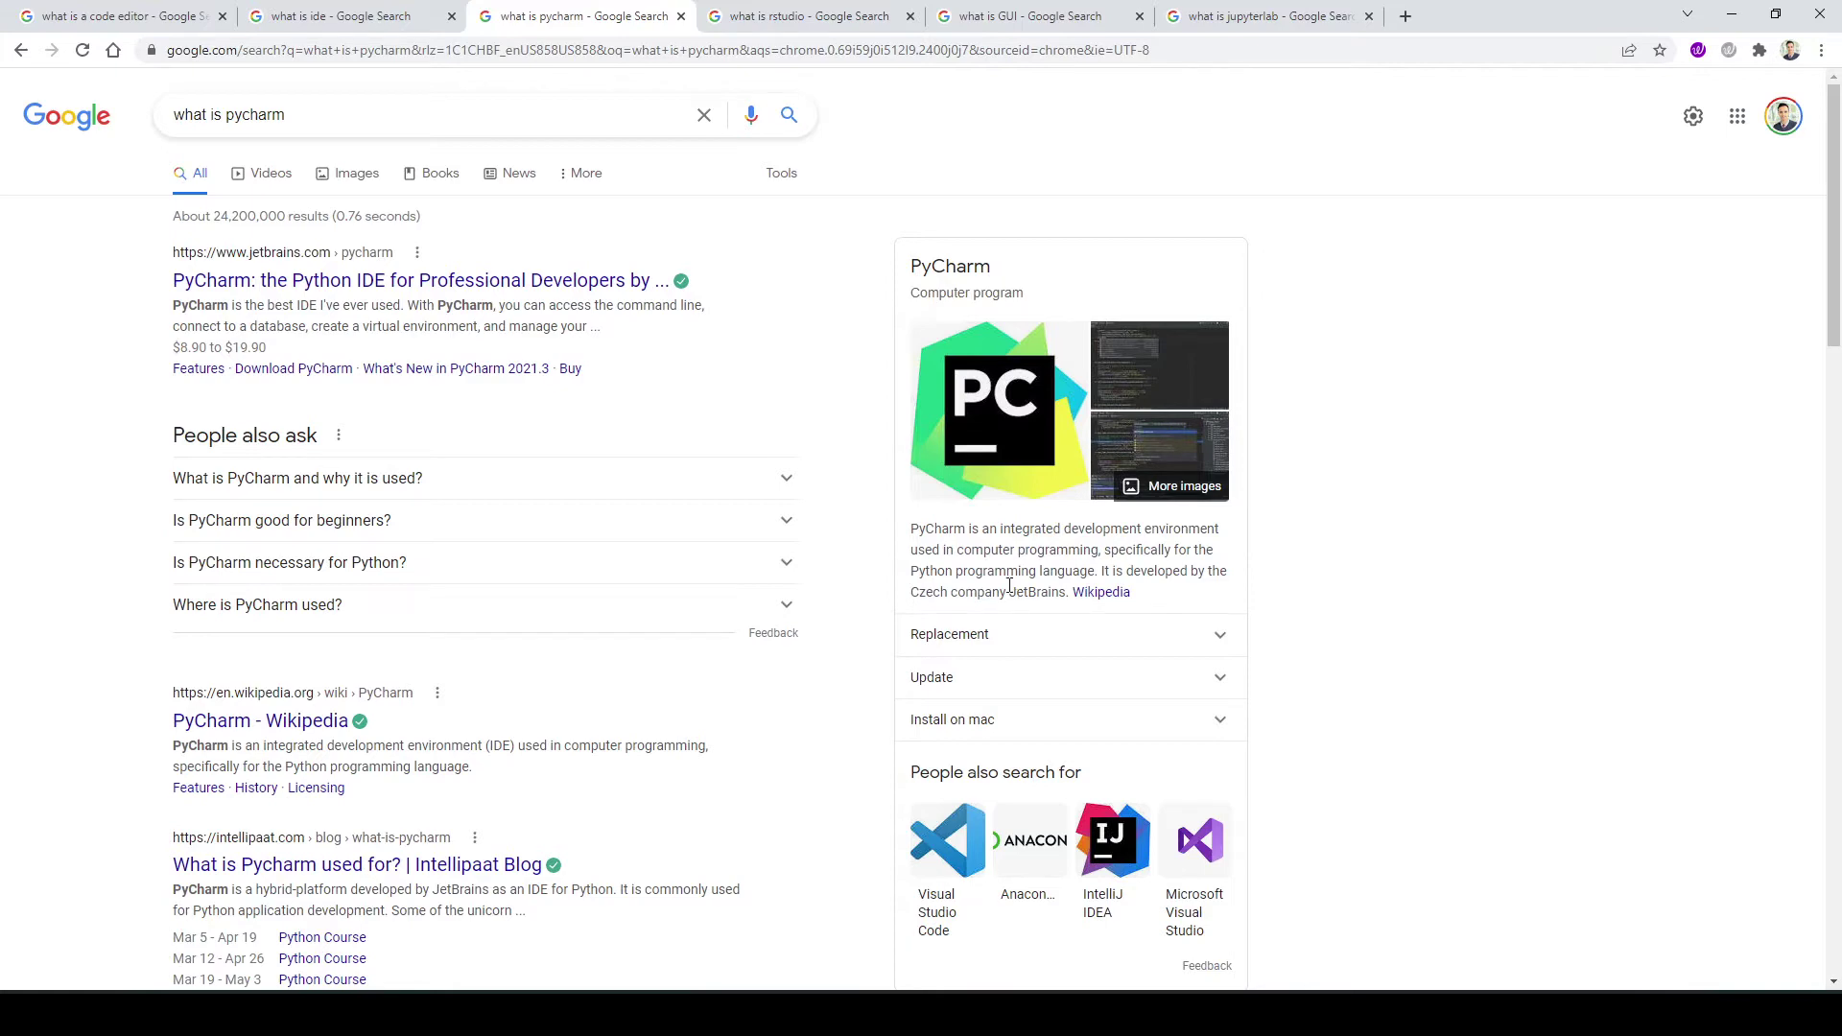
{"action": "left_click", "coordinate": [777, 18]}
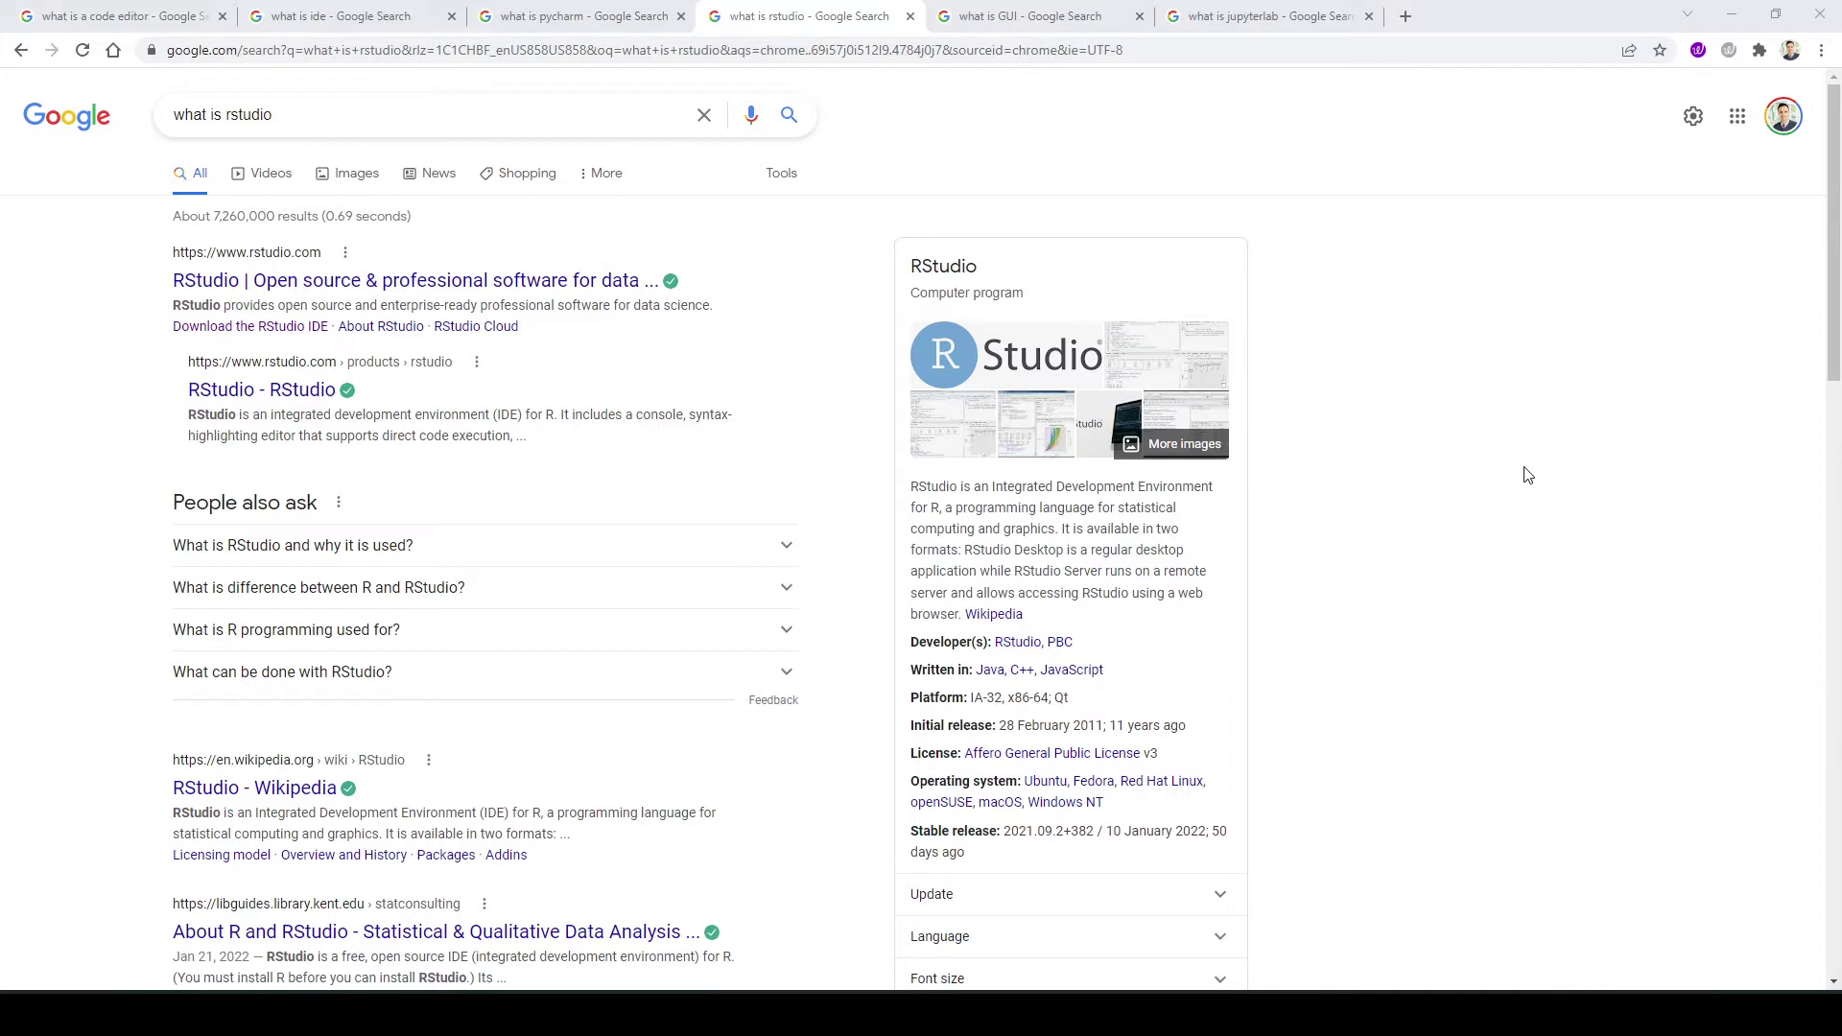
{"action": "left_click", "coordinate": [1018, 20]}
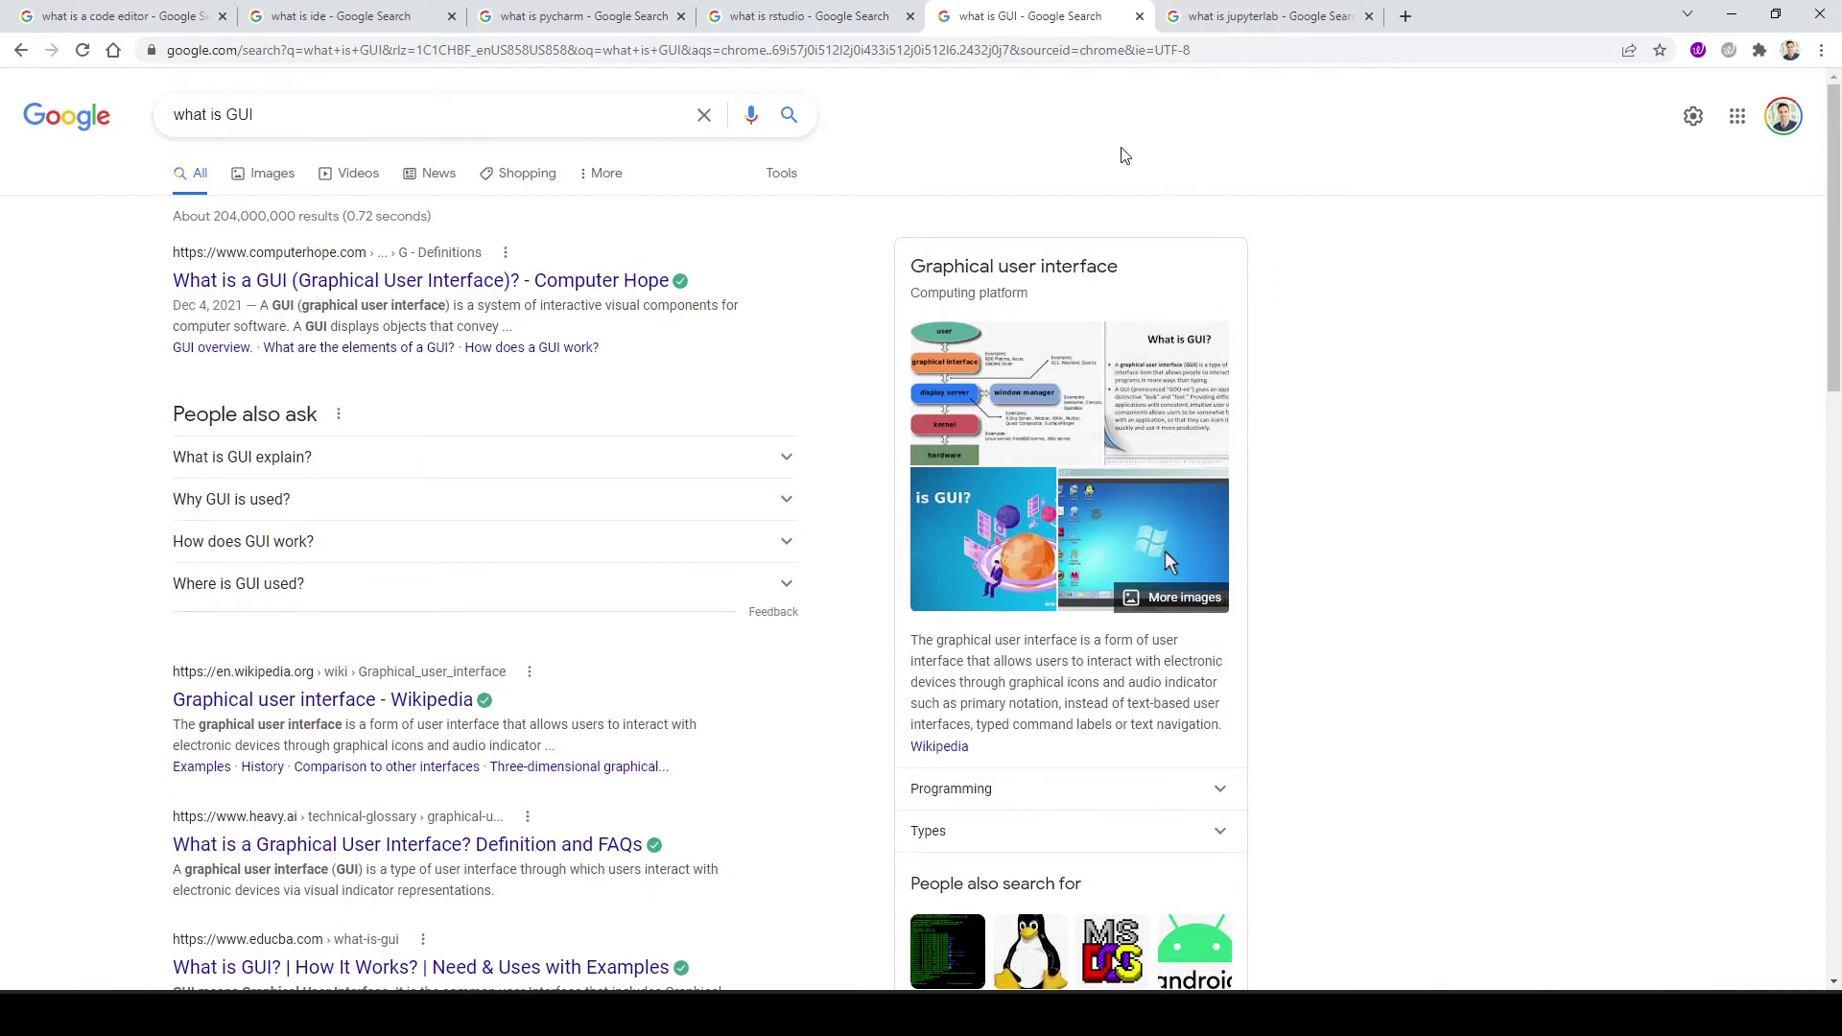
- Switch to the 'what is jupyterlab' results tab
{"action": "left_click", "coordinate": [1249, 22]}
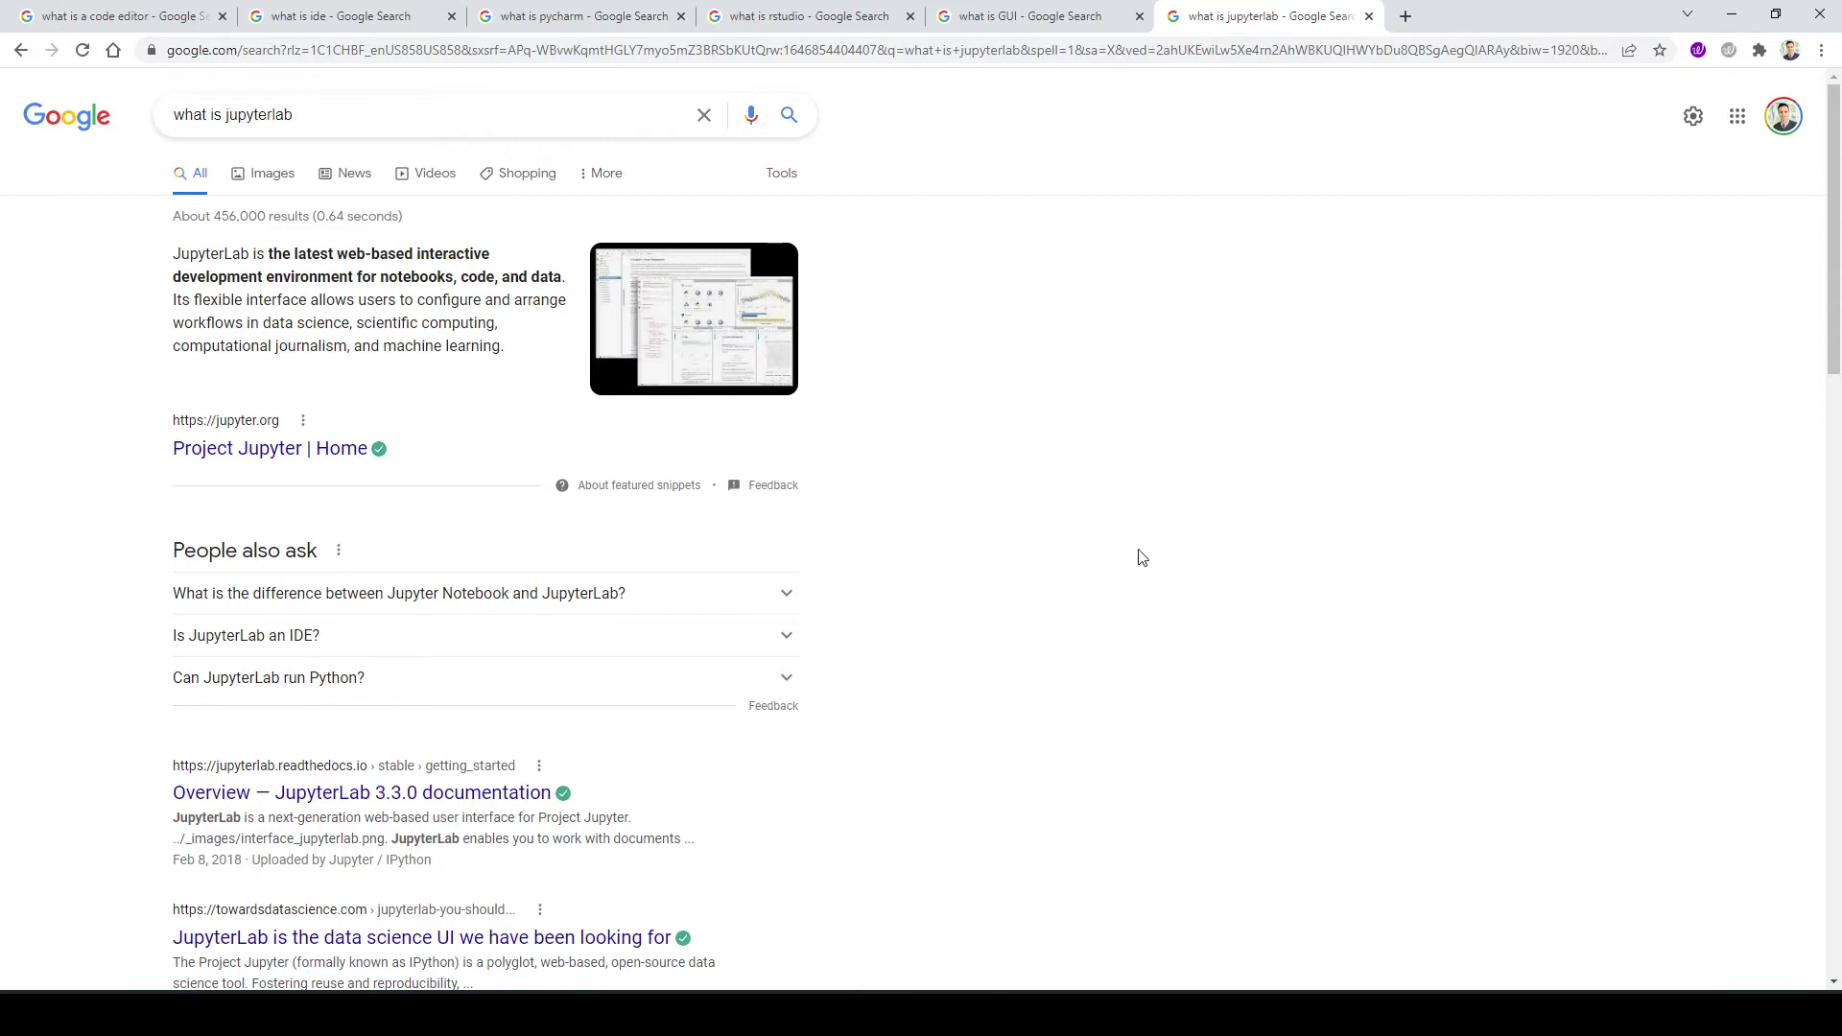
- Return to the first tab, 'what is a code editor', with Ctrl+1
{"action": "key", "text": "ctrl+1"}
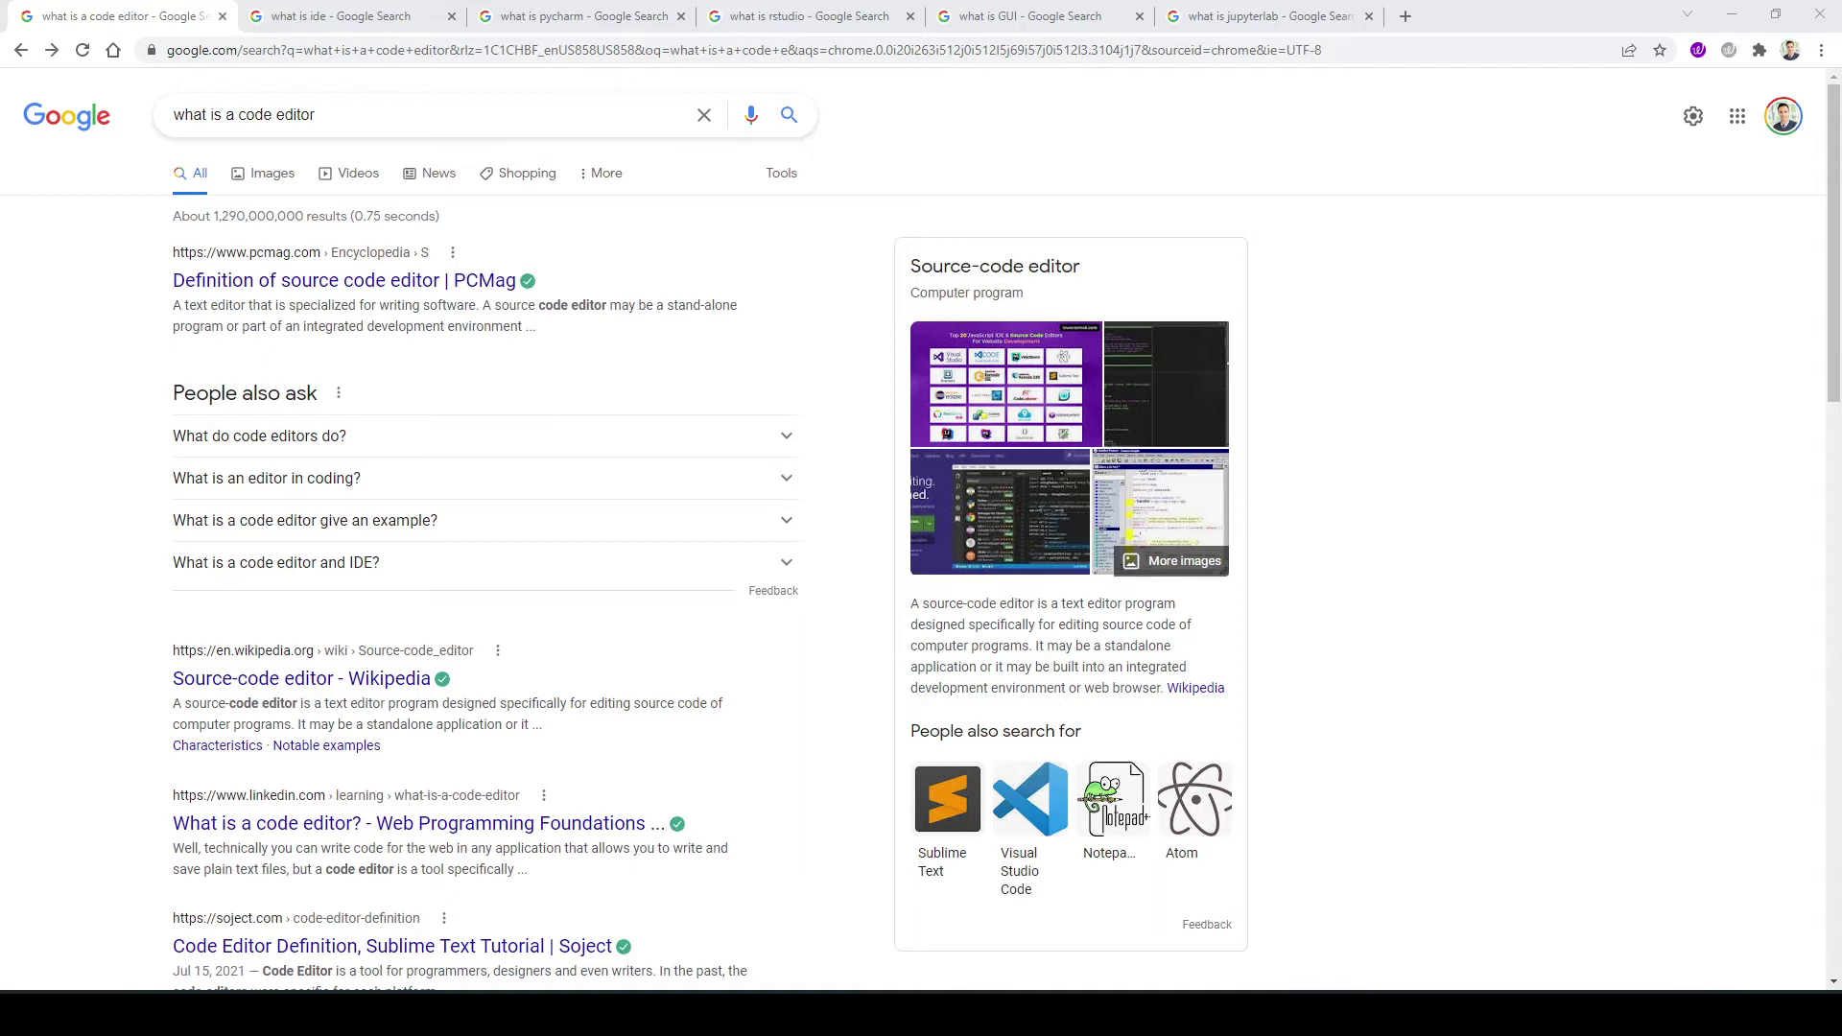
- Search 'vscode microsoft' and open the 'Visual Studio Code - Code Editing. Redefined' result
{"action": "left_click_drag", "start_coordinate": [351, 113], "coordinate": [26, 84]}
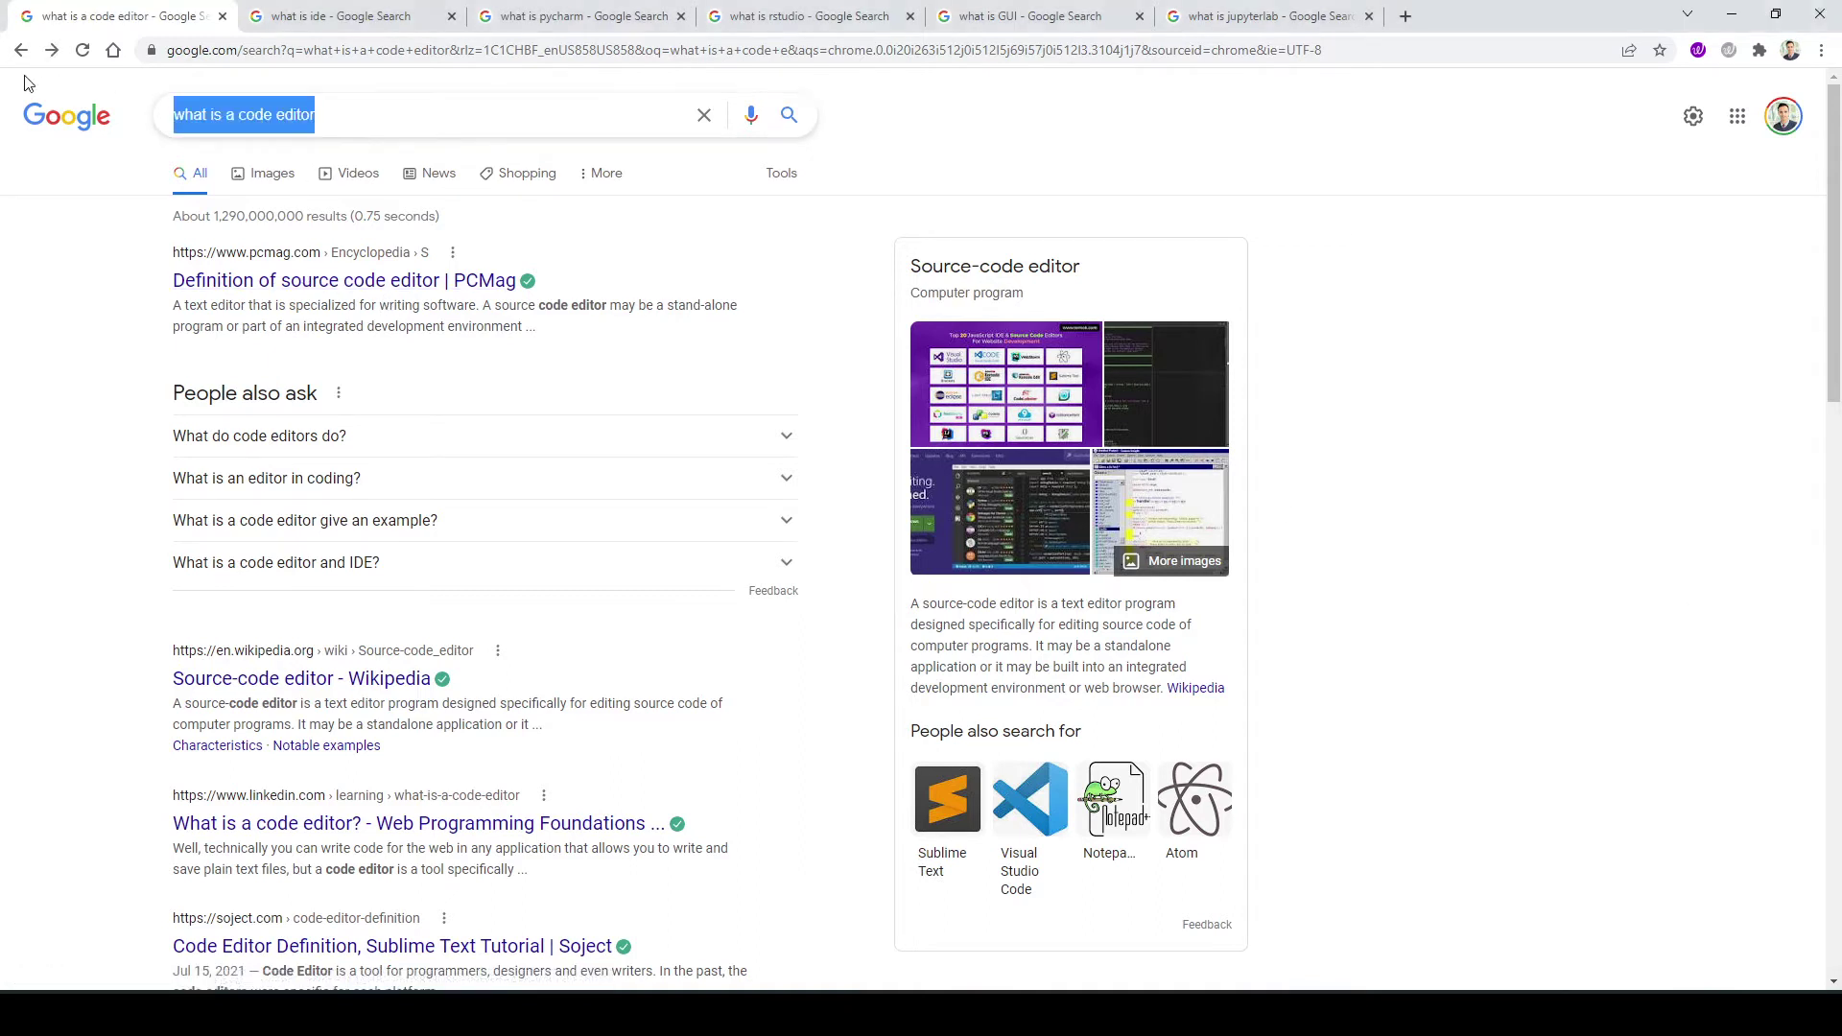
{"action": "type", "text": "vscod"}
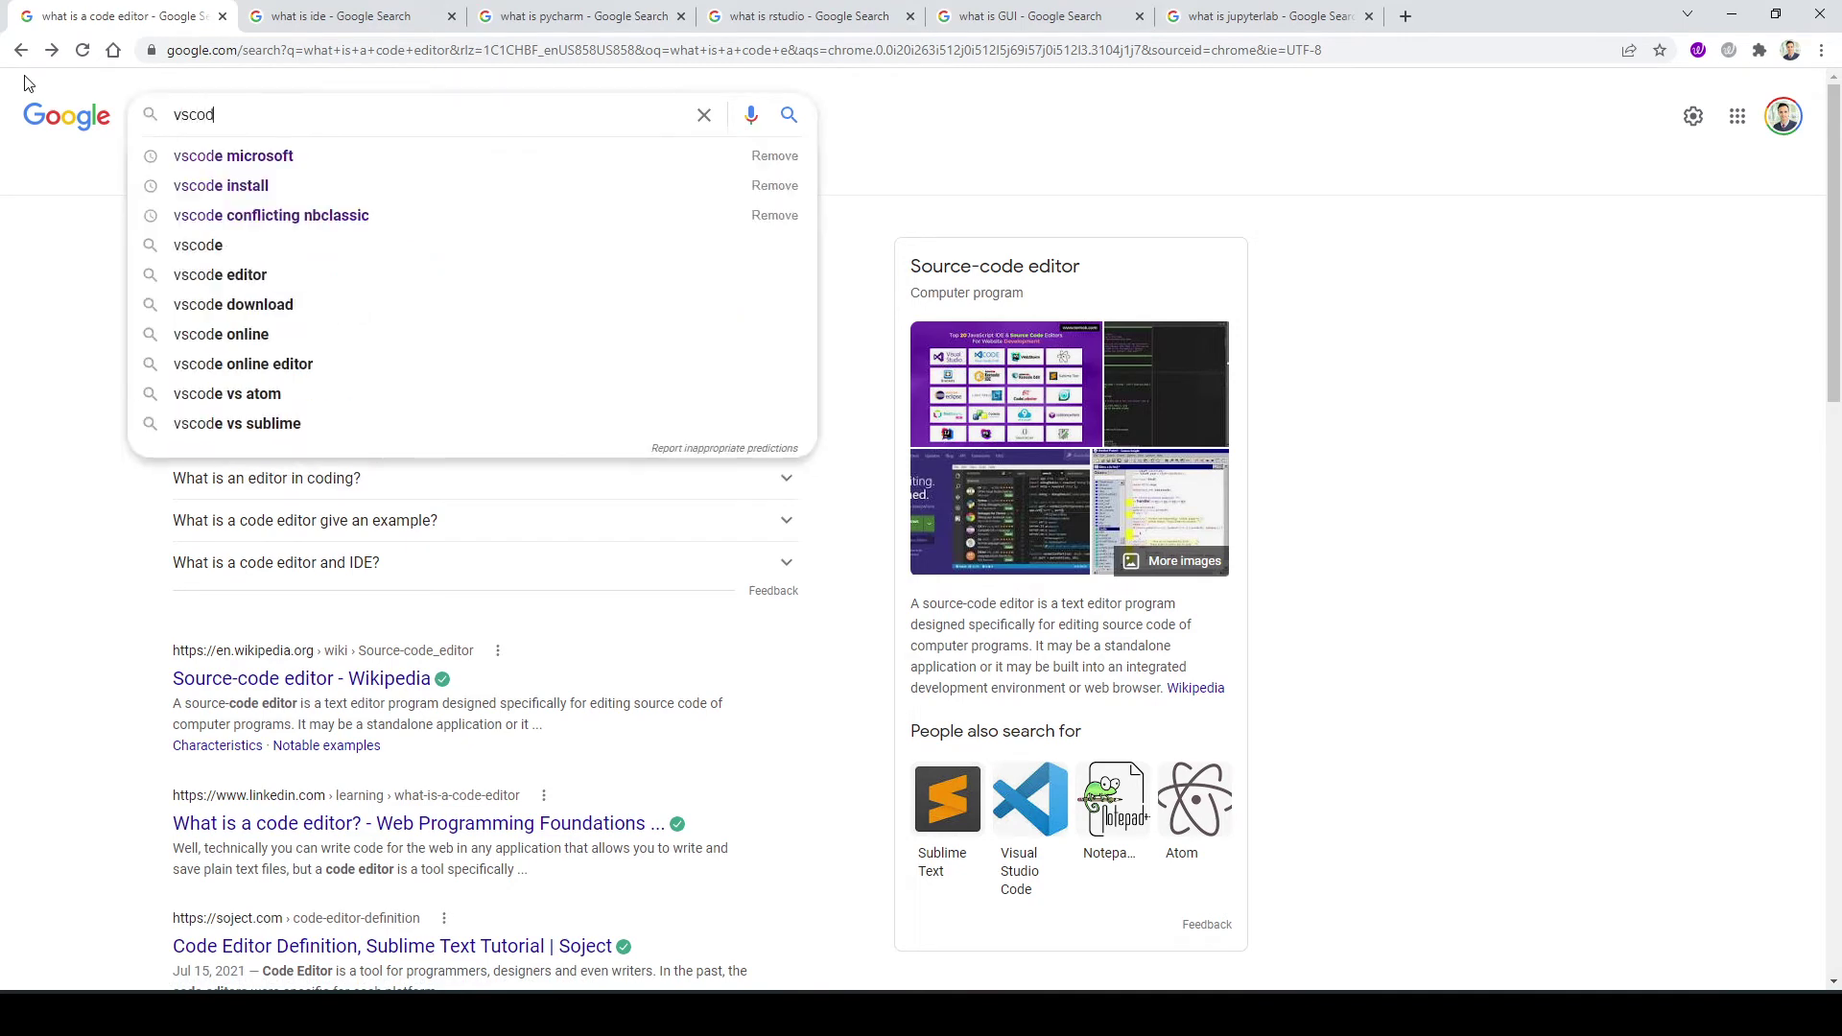
{"action": "type", "text": "e microsoft"}
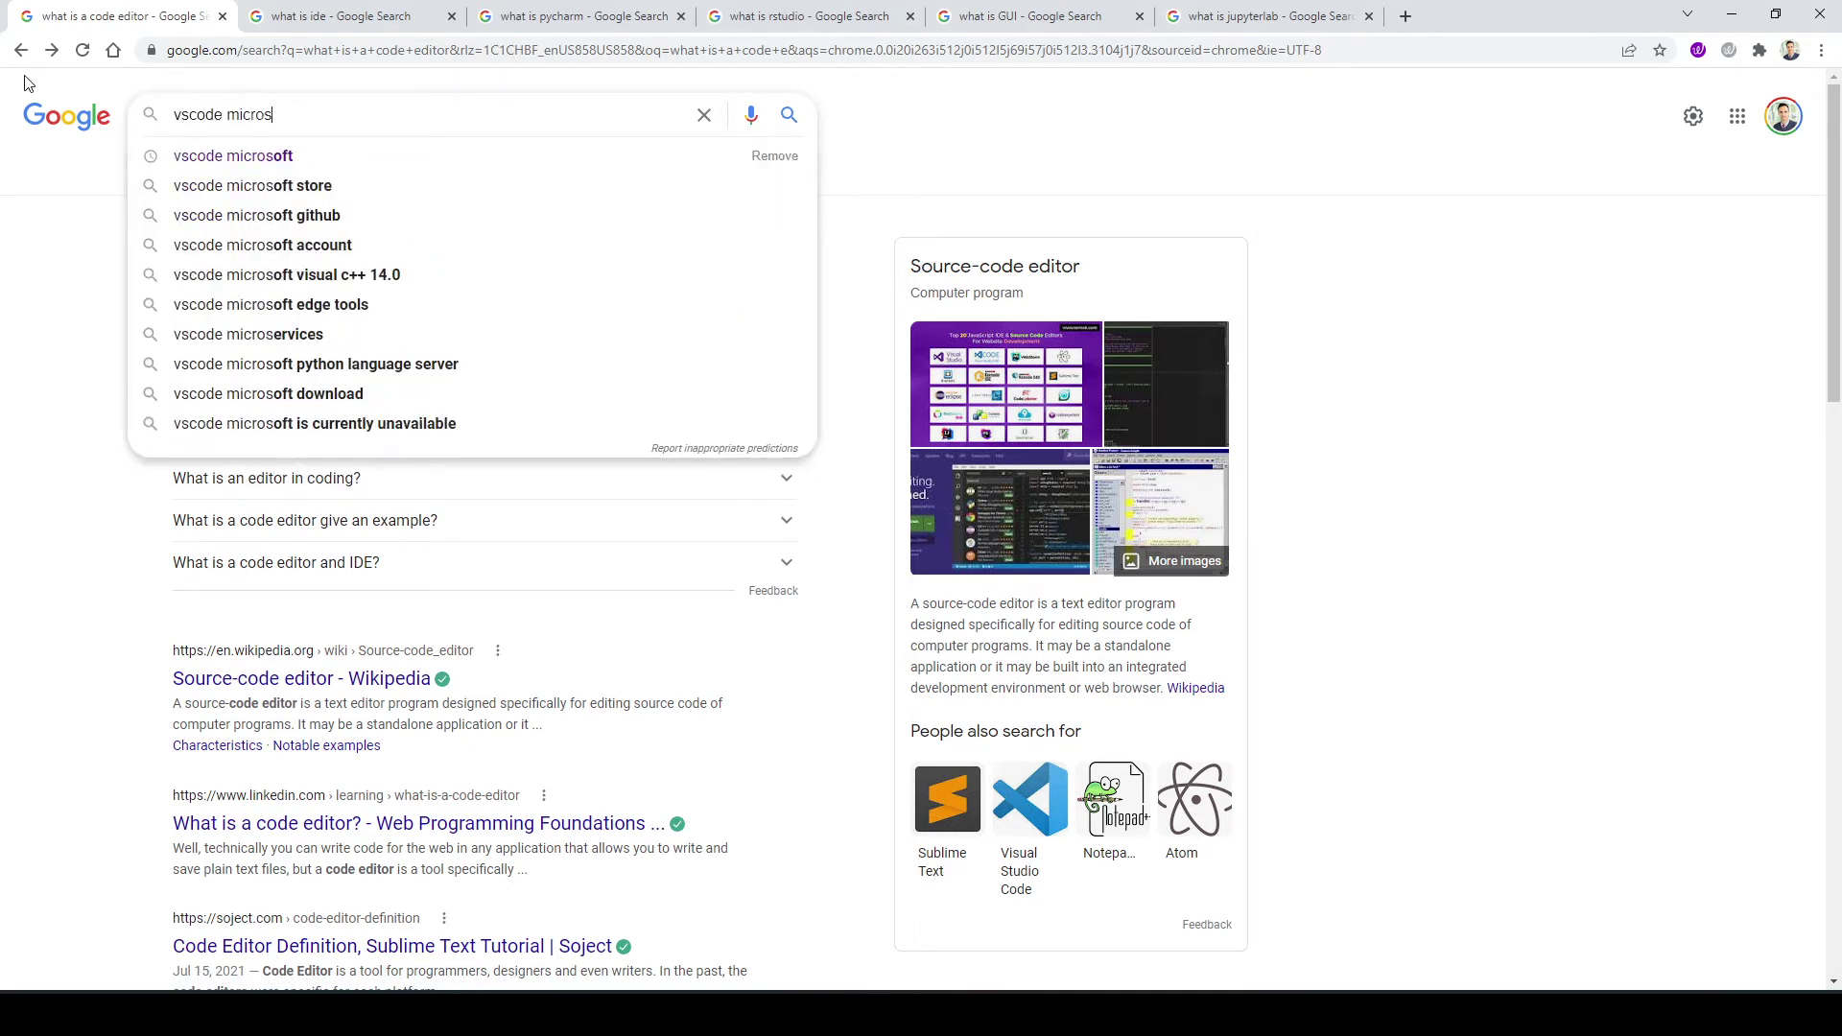
{"action": "key", "text": "Return"}
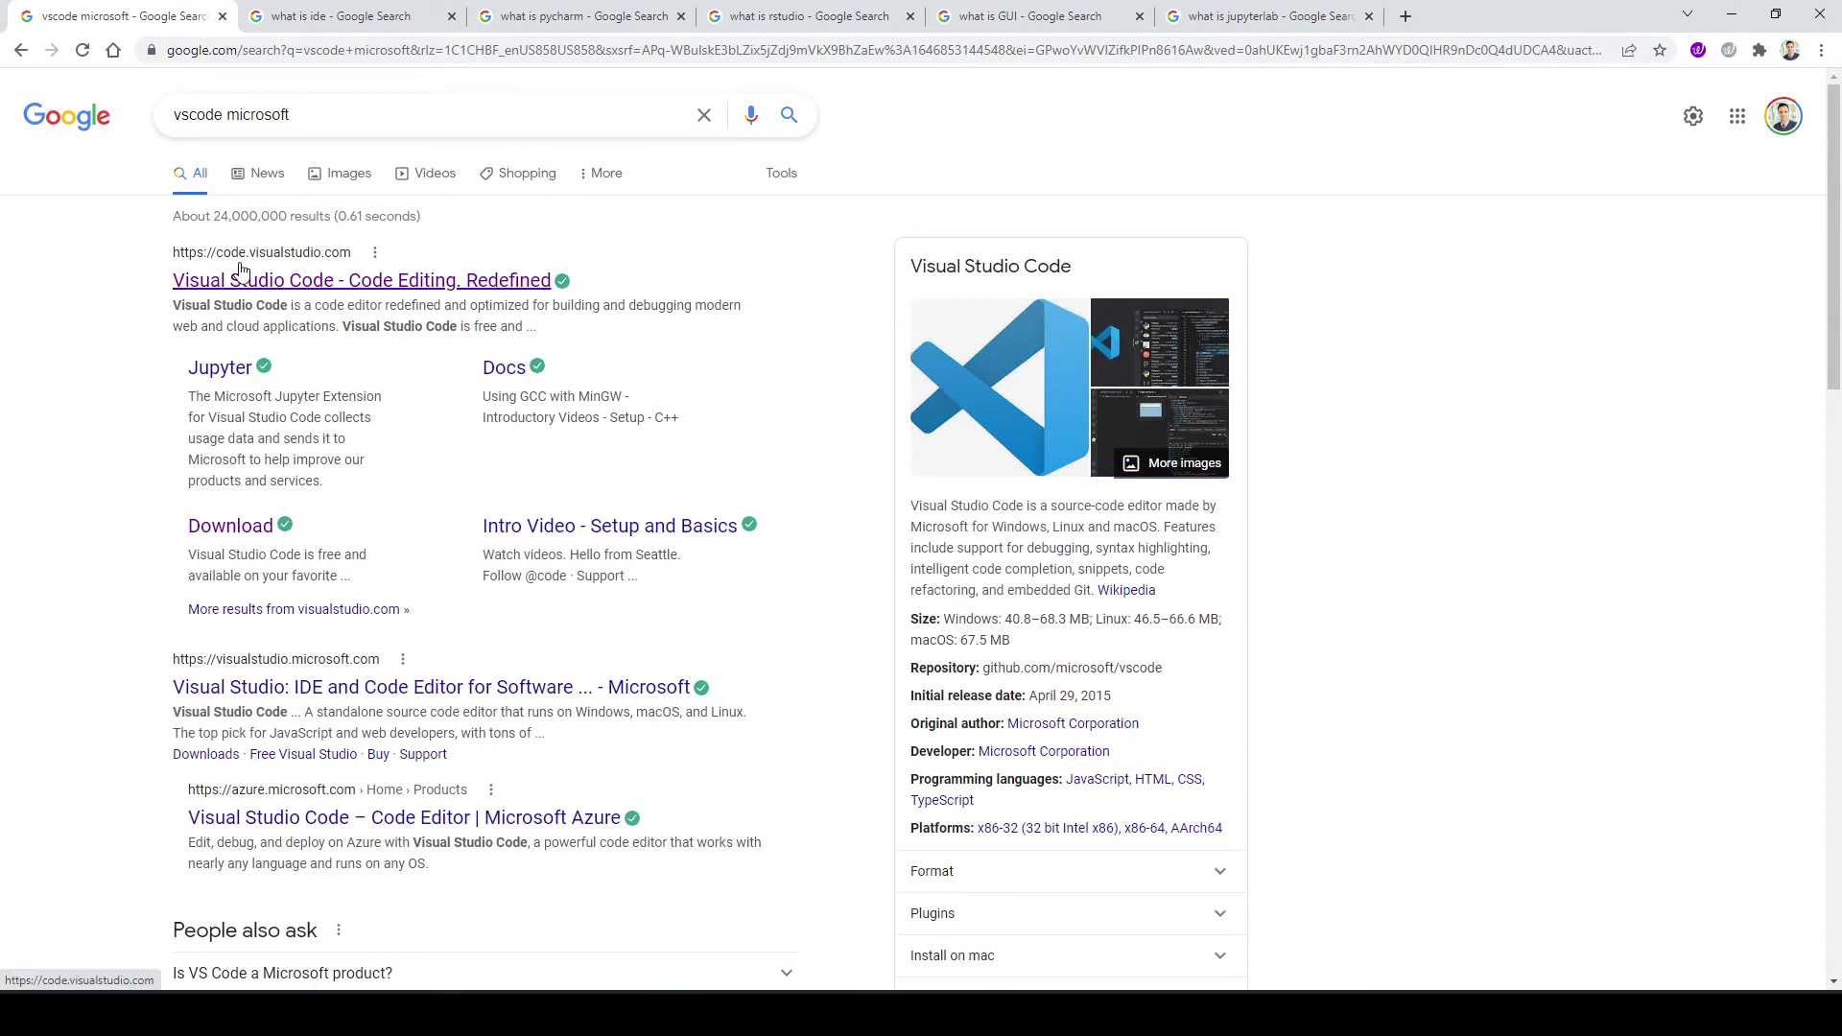
{"action": "left_click", "coordinate": [326, 283]}
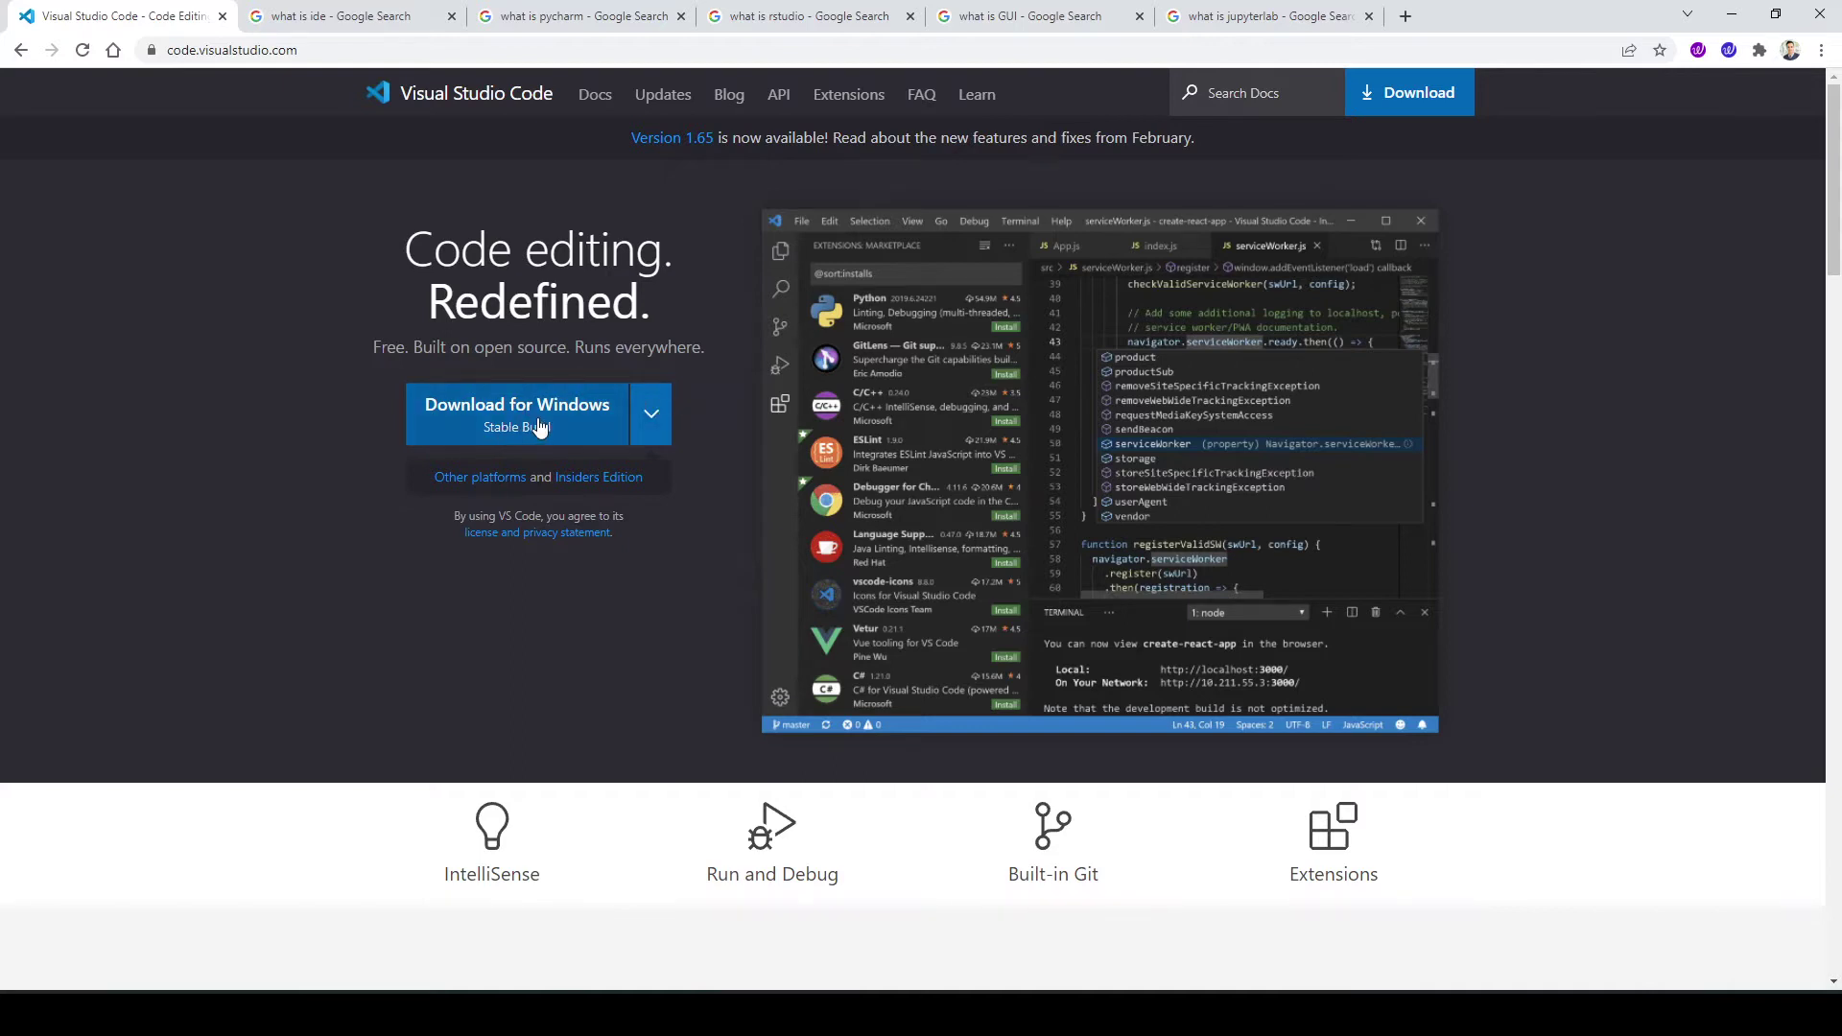
- Check the other platform options, then download the Windows Stable Build
{"action": "left_click", "coordinate": [650, 418]}
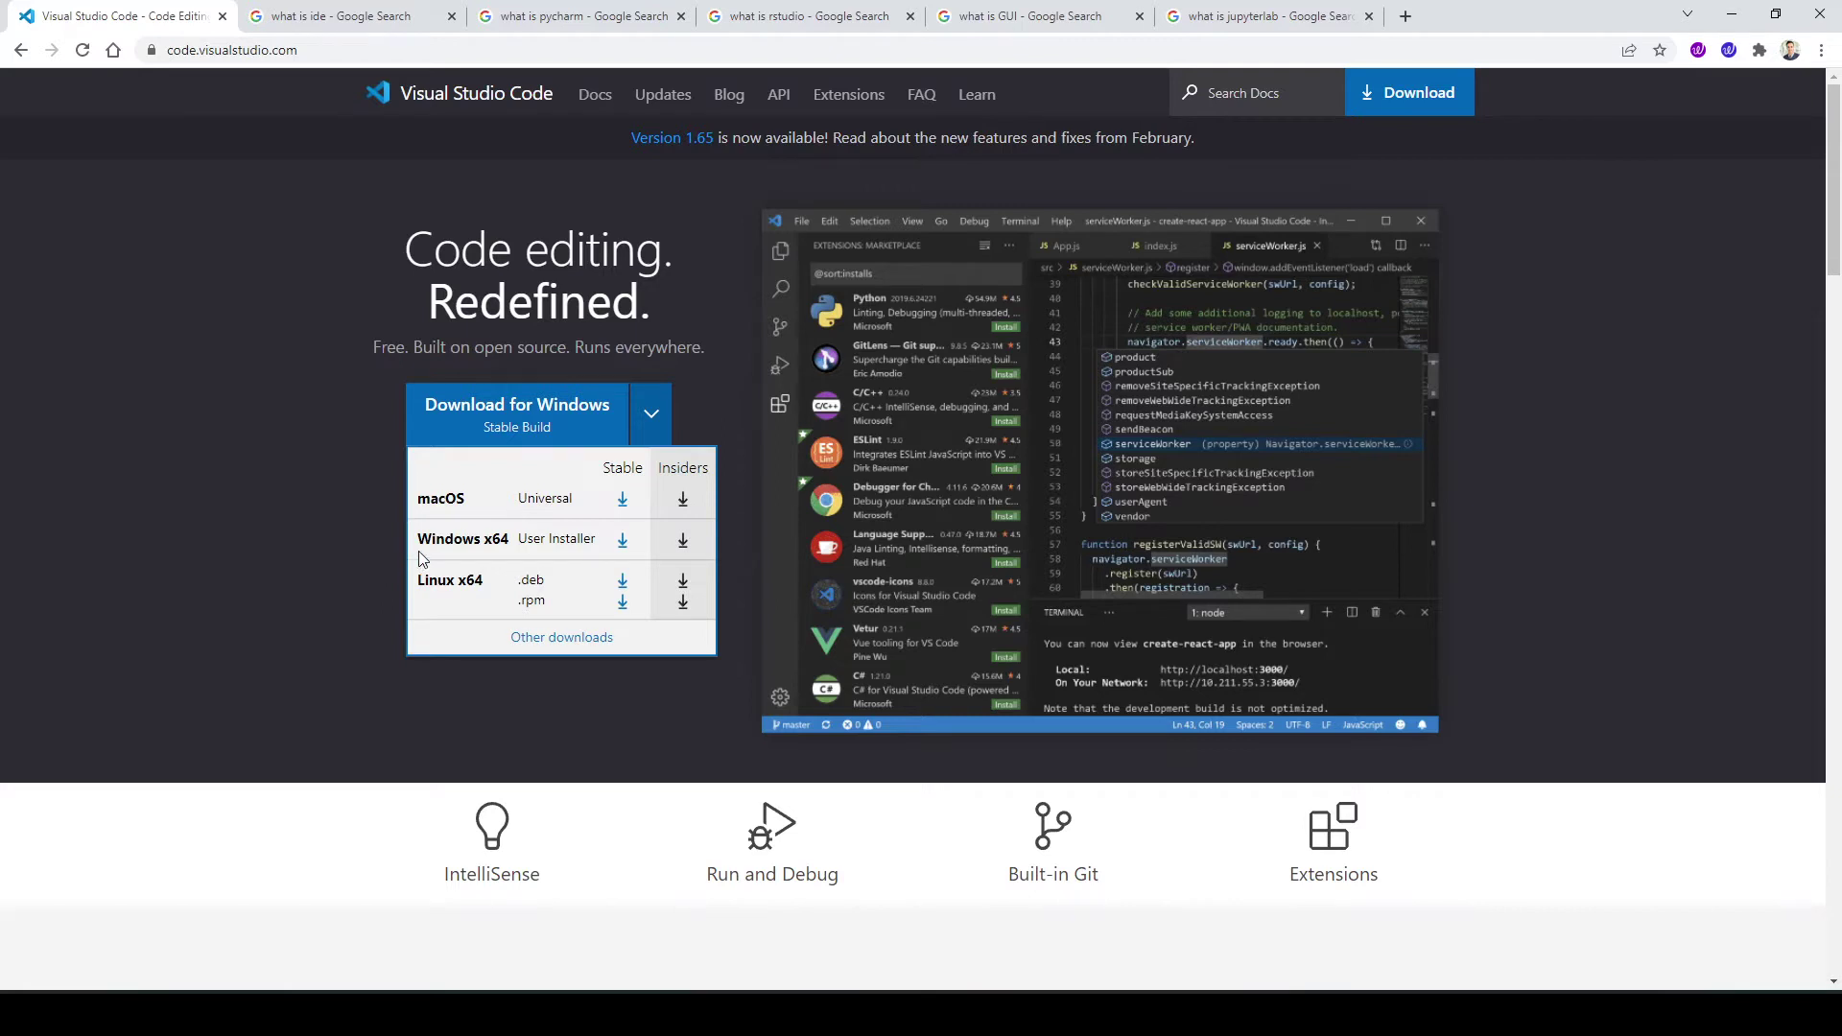
{"action": "left_click", "coordinate": [304, 464]}
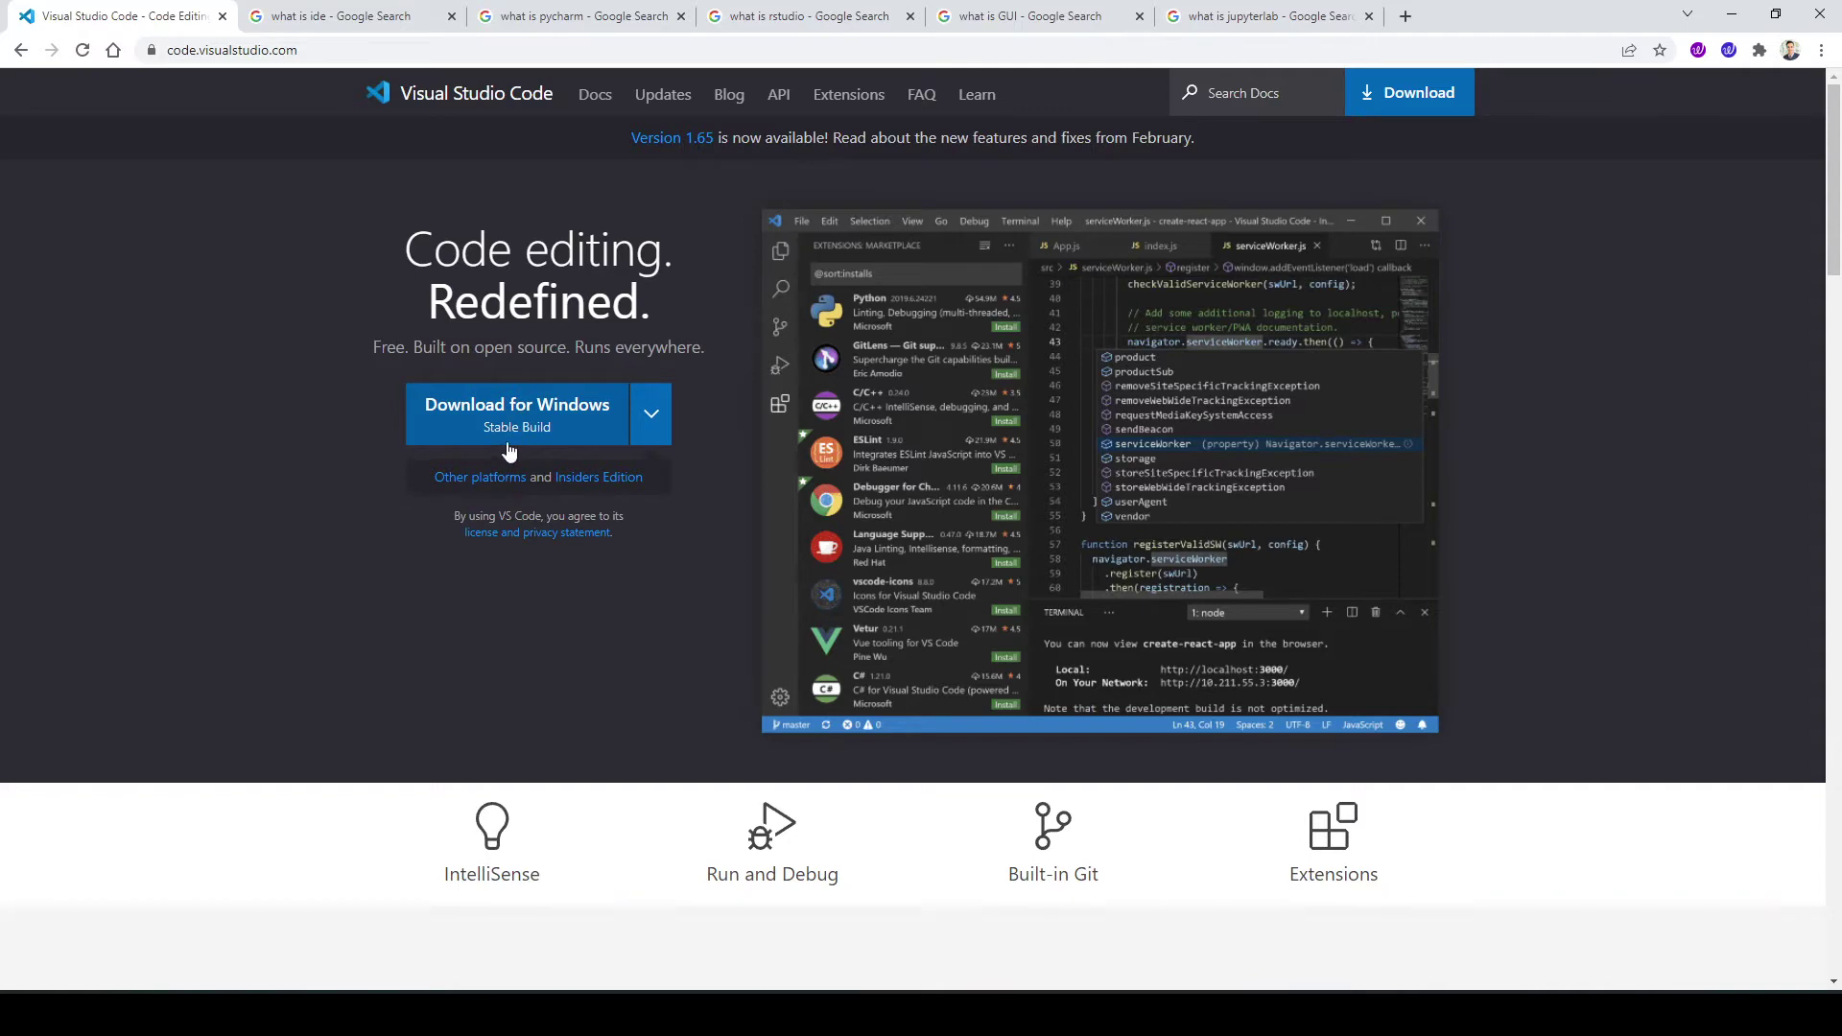
{"action": "left_click", "coordinate": [523, 416]}
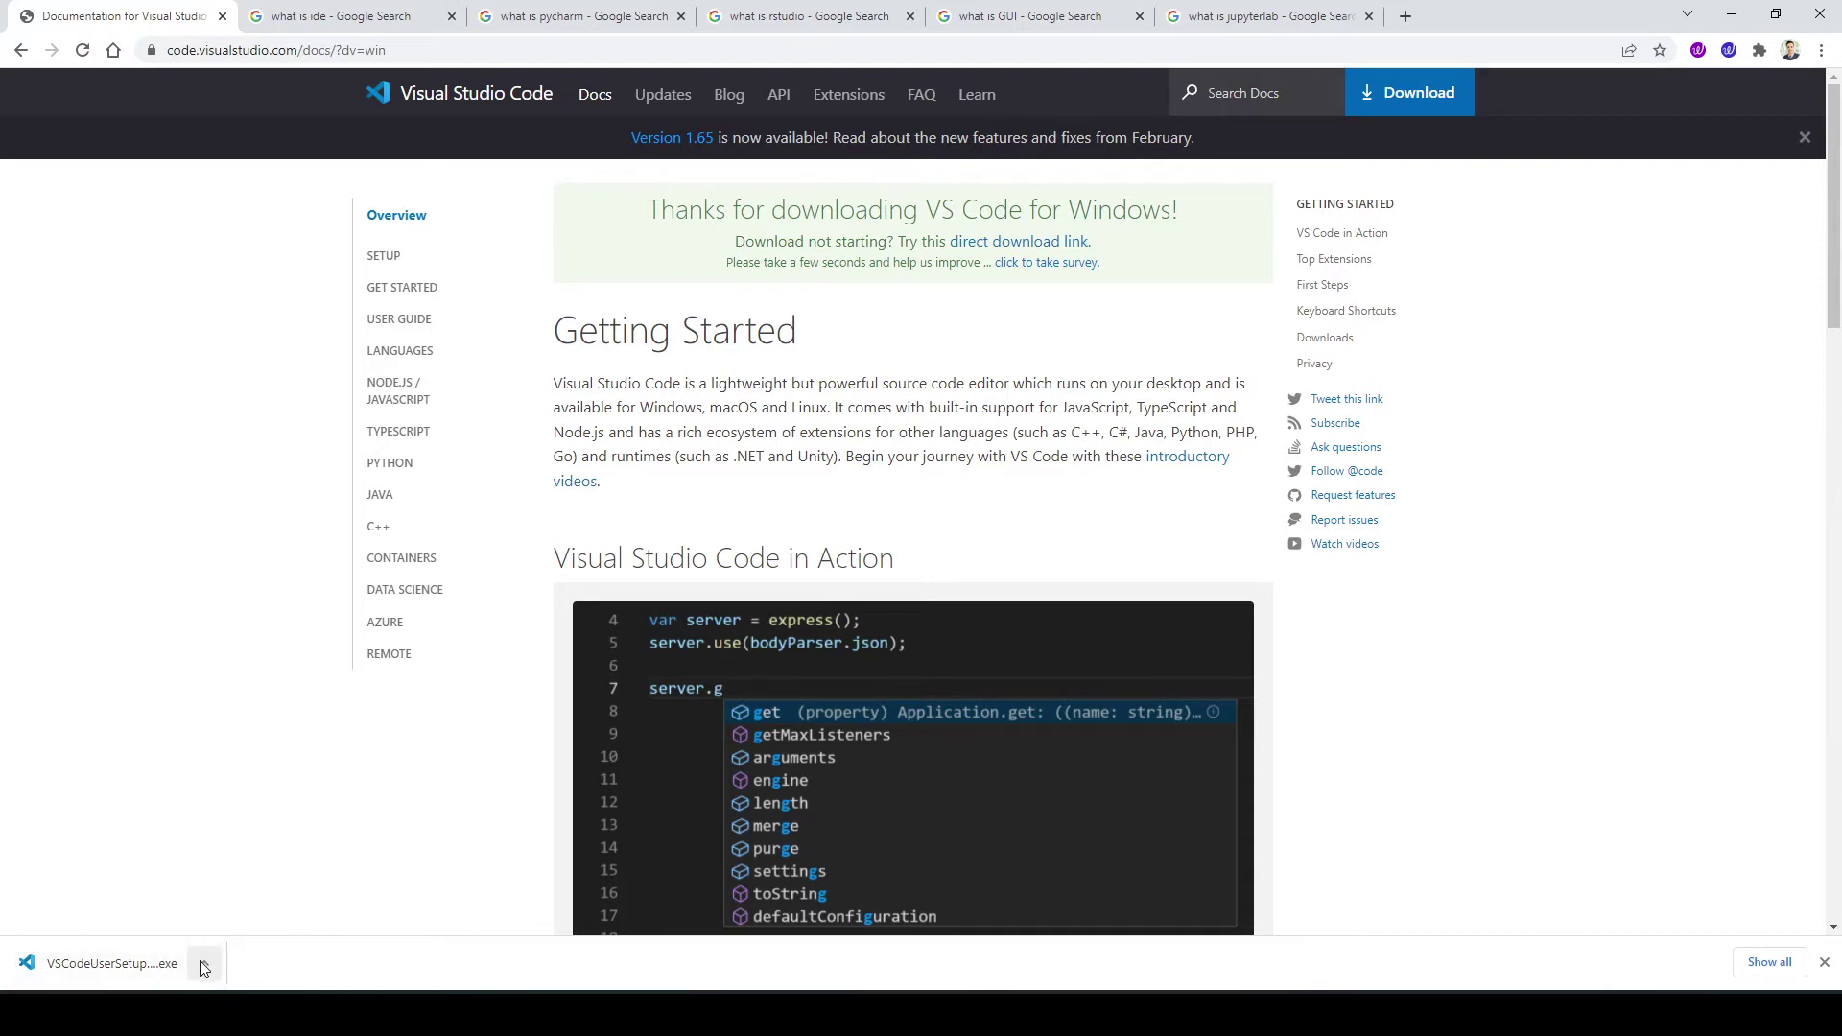
- Run VSCodeUserSetup.exe, accept the license and install Visual Studio Code
{"action": "left_click", "coordinate": [116, 963]}
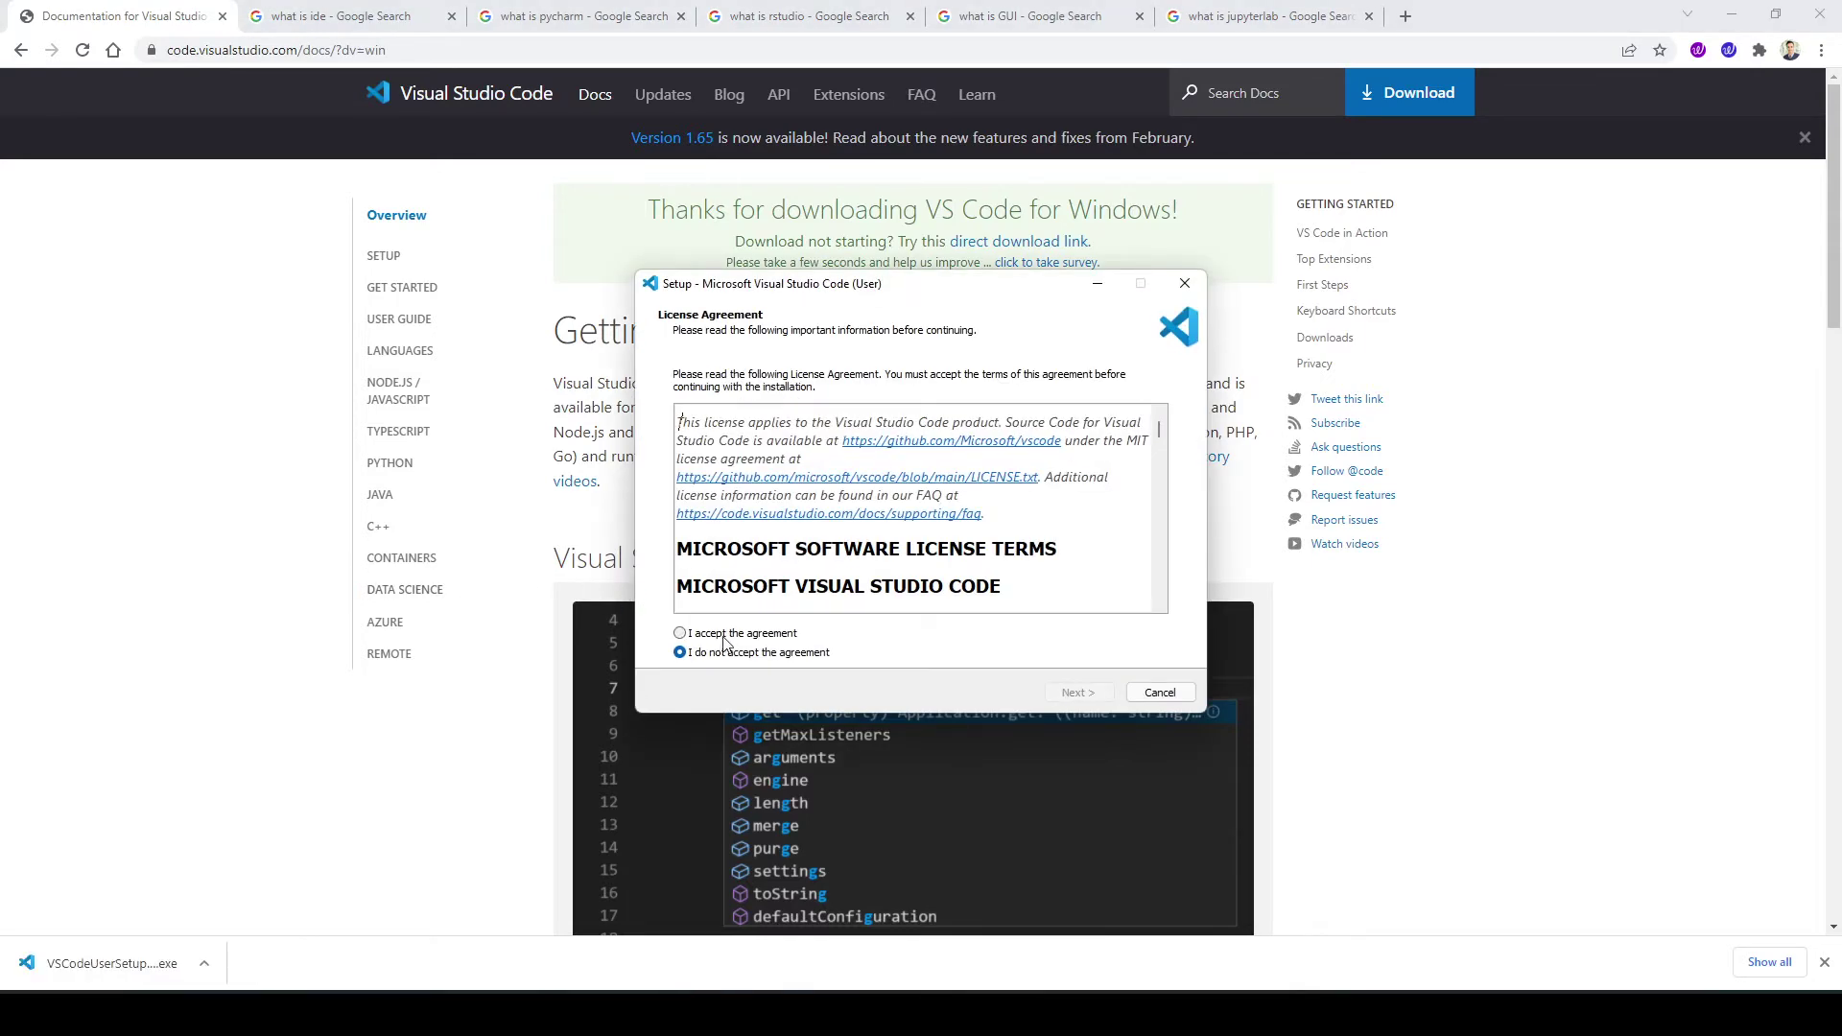
{"action": "left_click", "coordinate": [727, 634]}
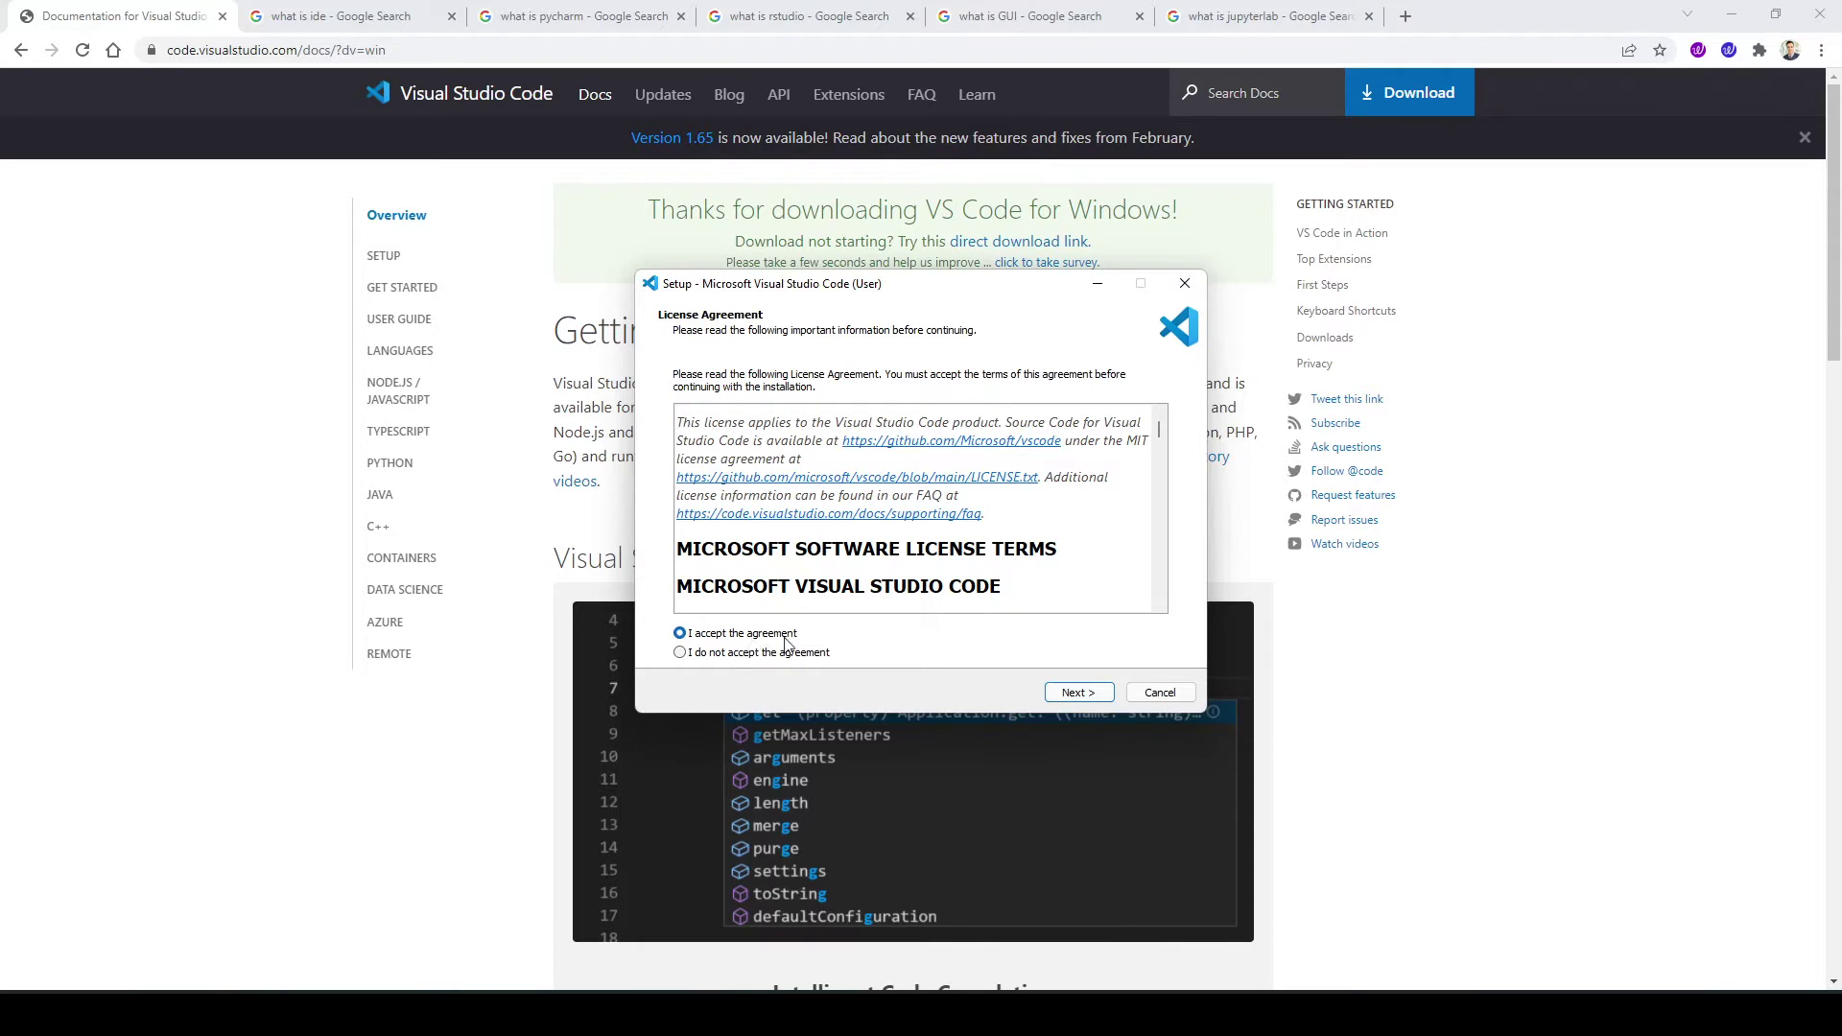
{"action": "left_click", "coordinate": [1092, 704]}
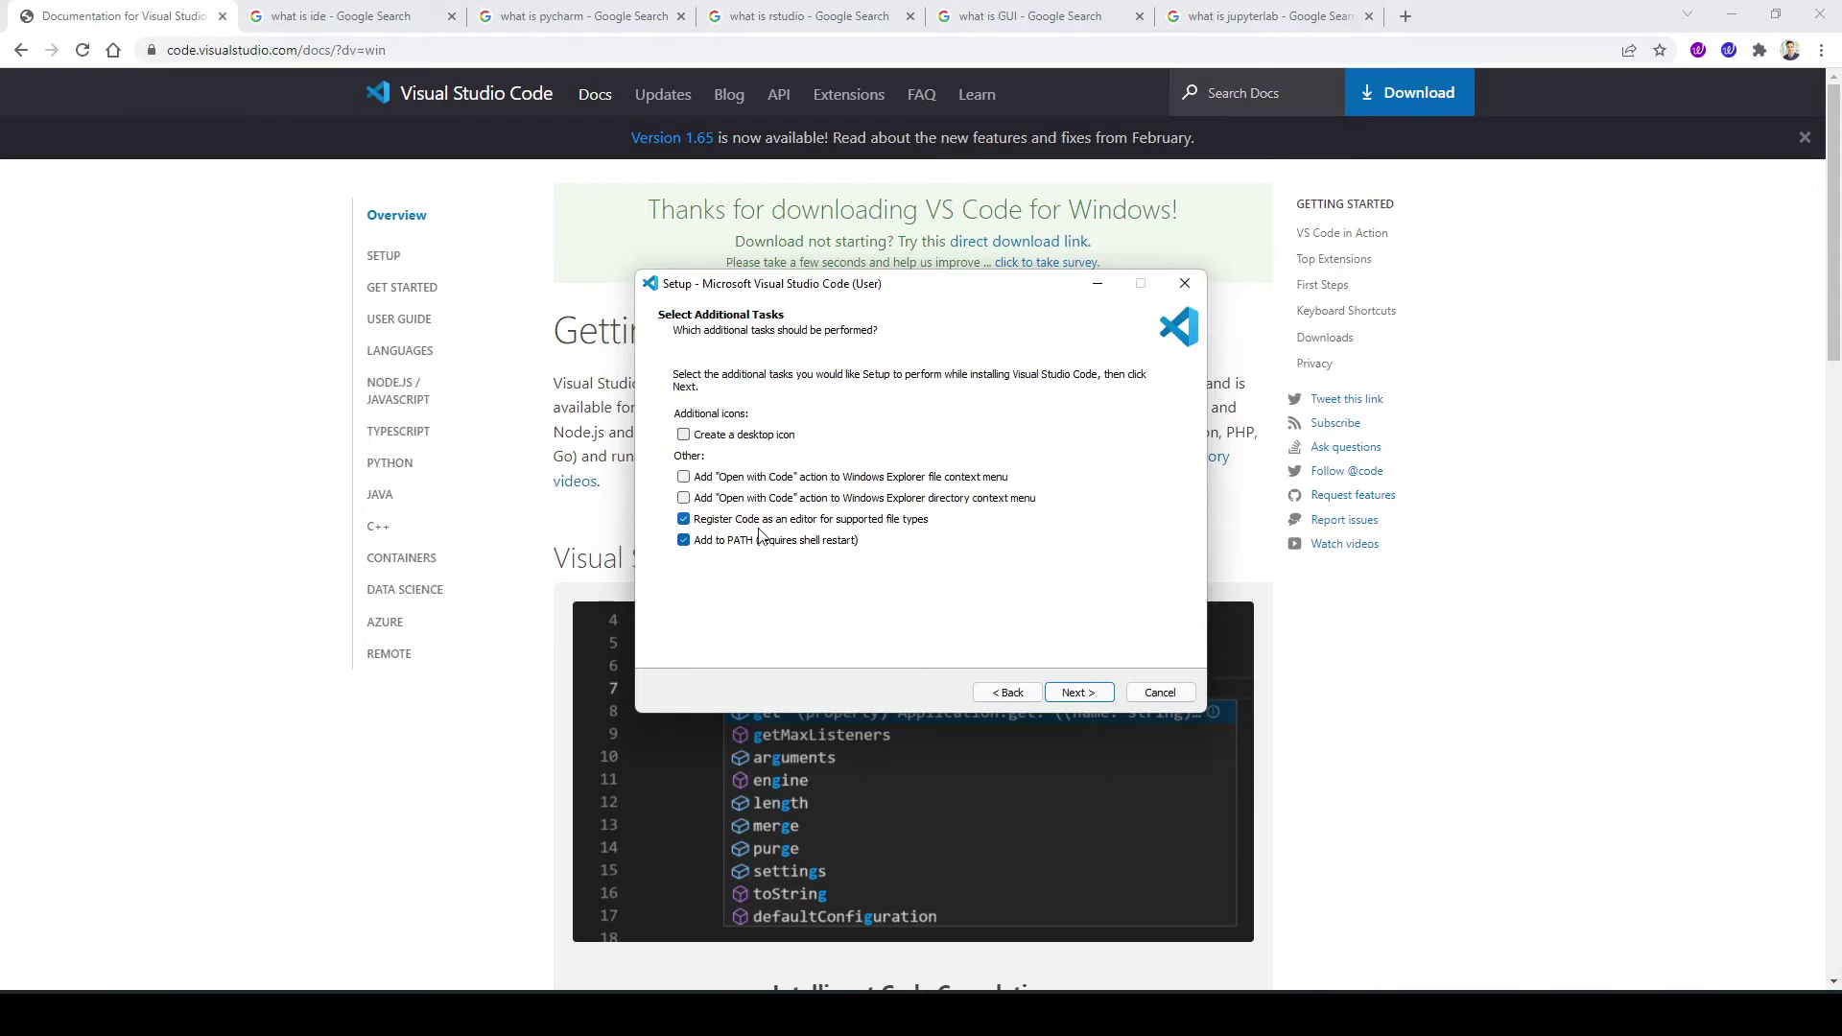
{"action": "left_click", "coordinate": [1071, 696]}
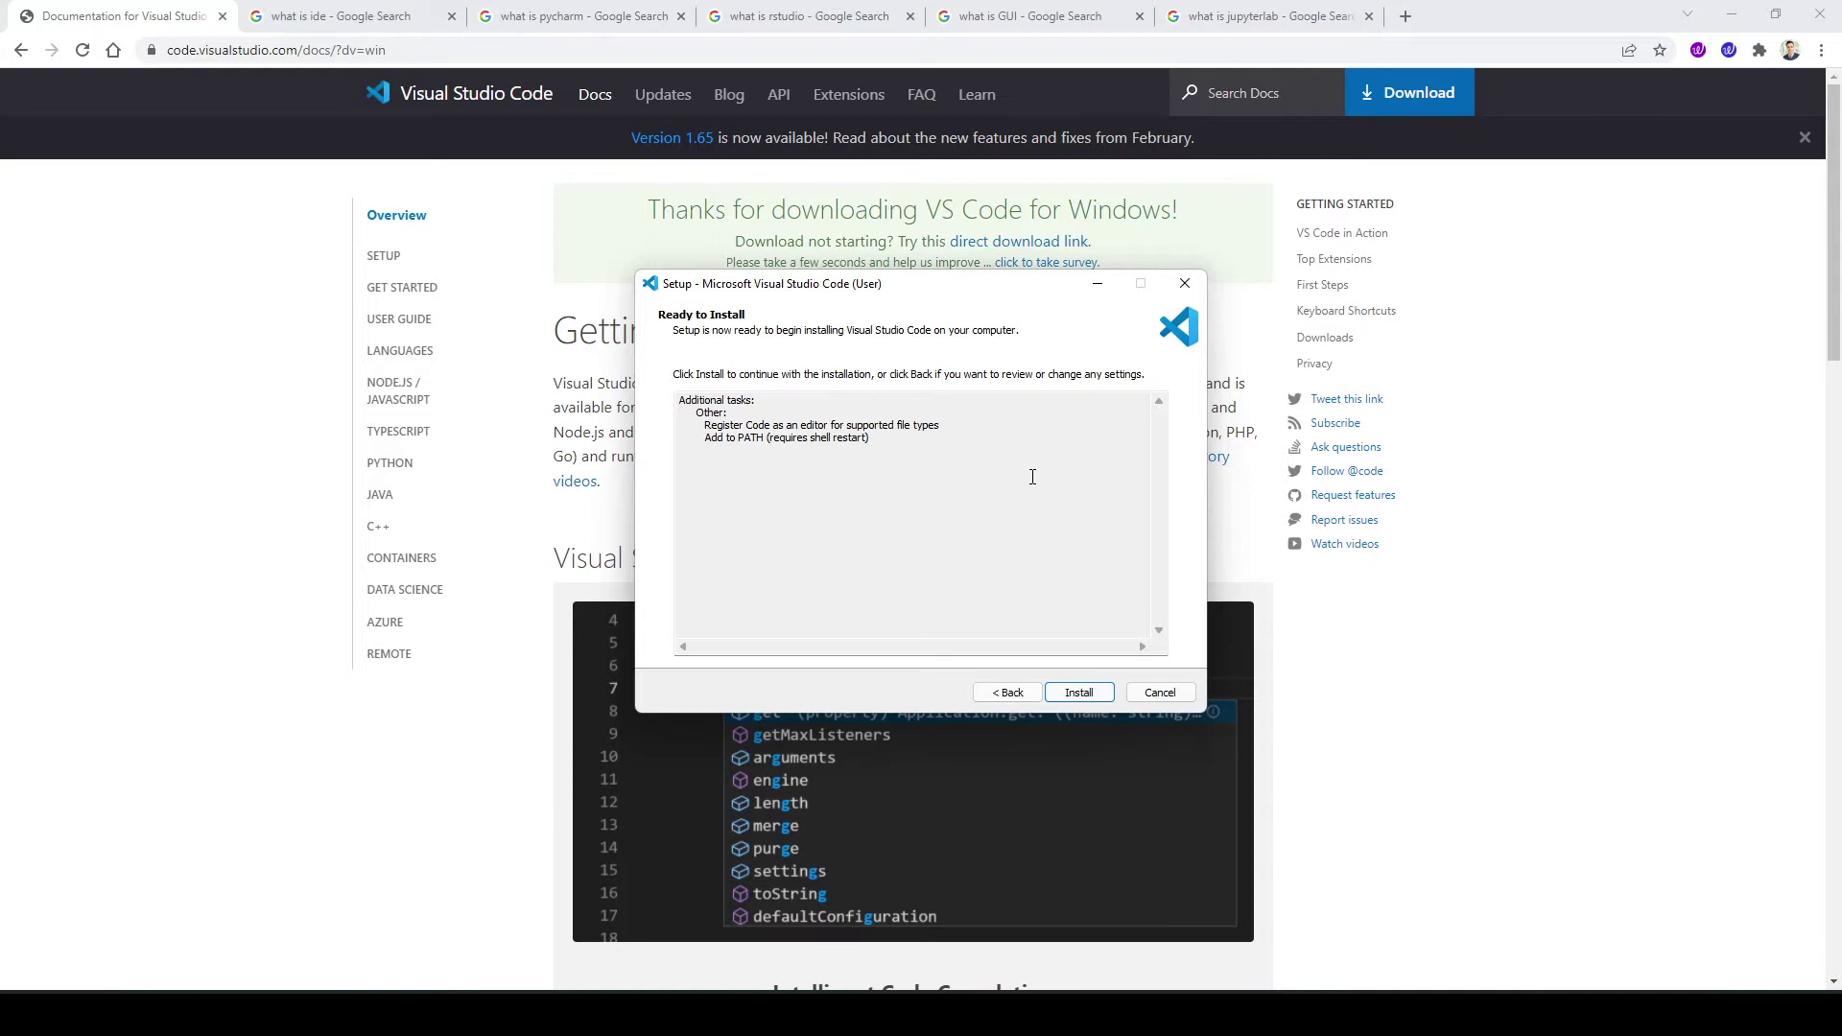
{"action": "left_click", "coordinate": [1100, 689]}
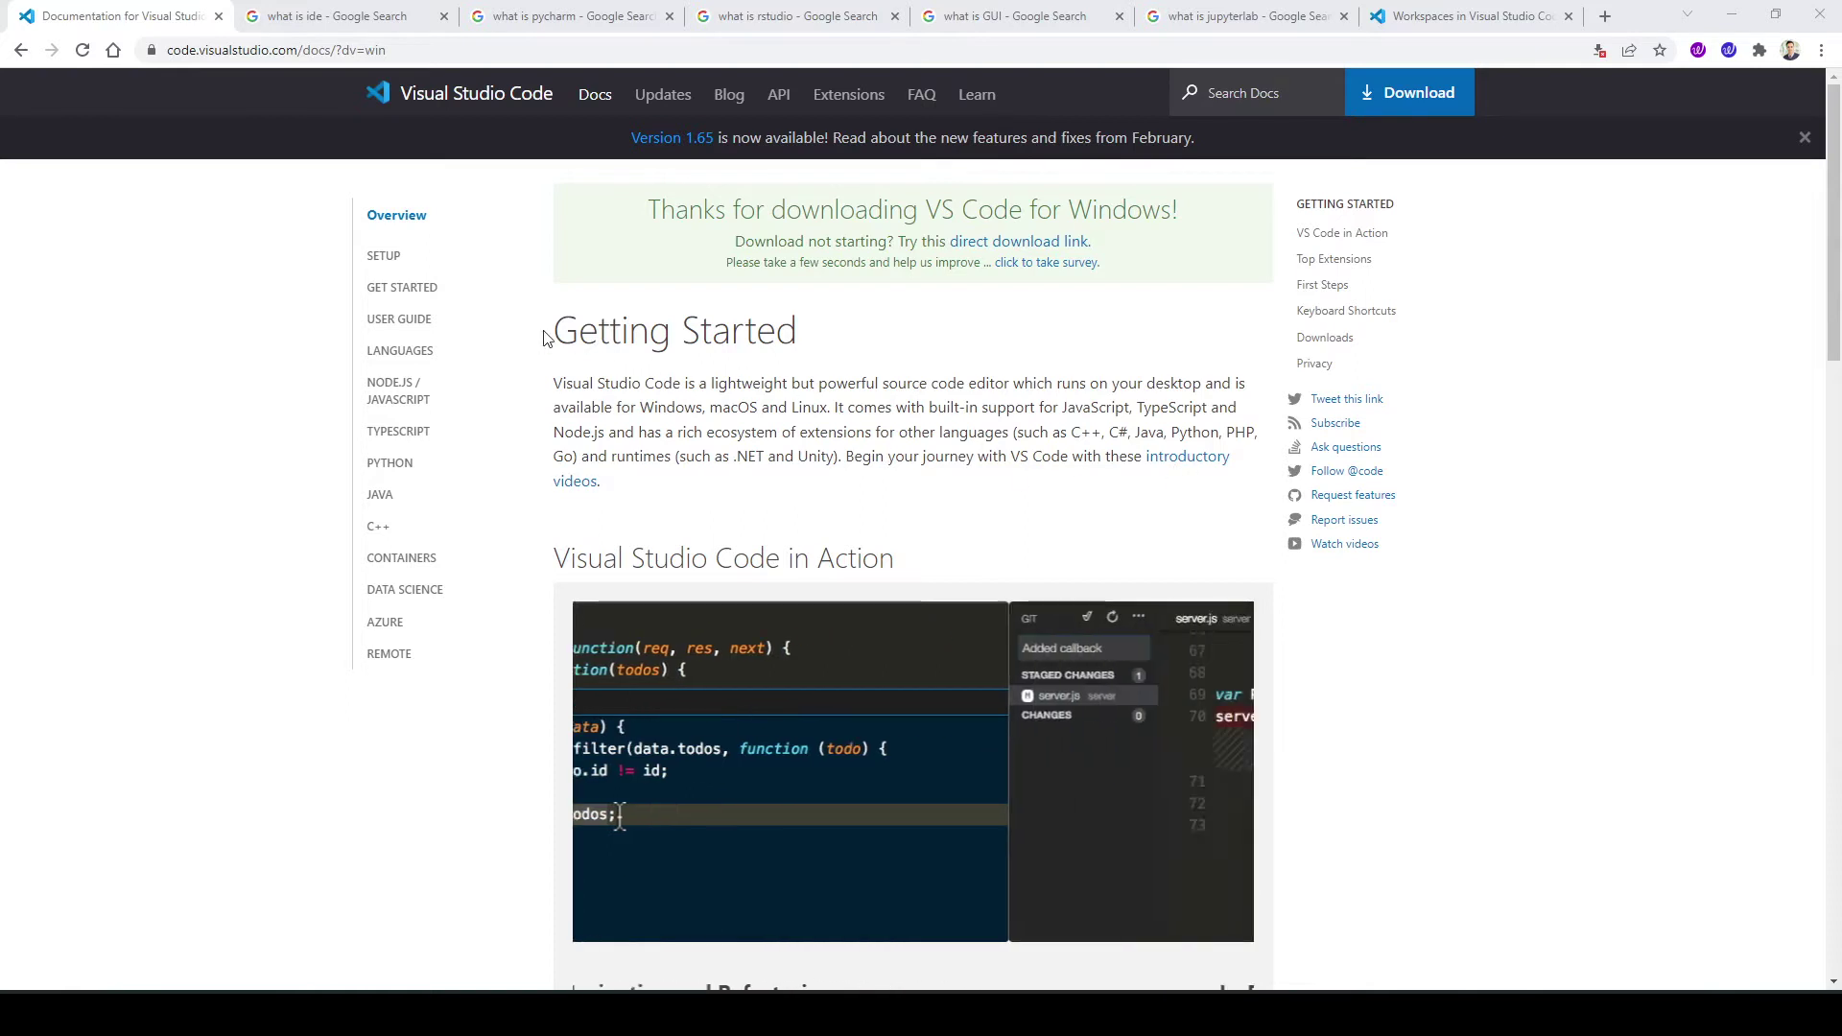
{"action": "scroll", "coordinate": [753, 472], "scroll_direction": "down", "scroll_amount": 5}
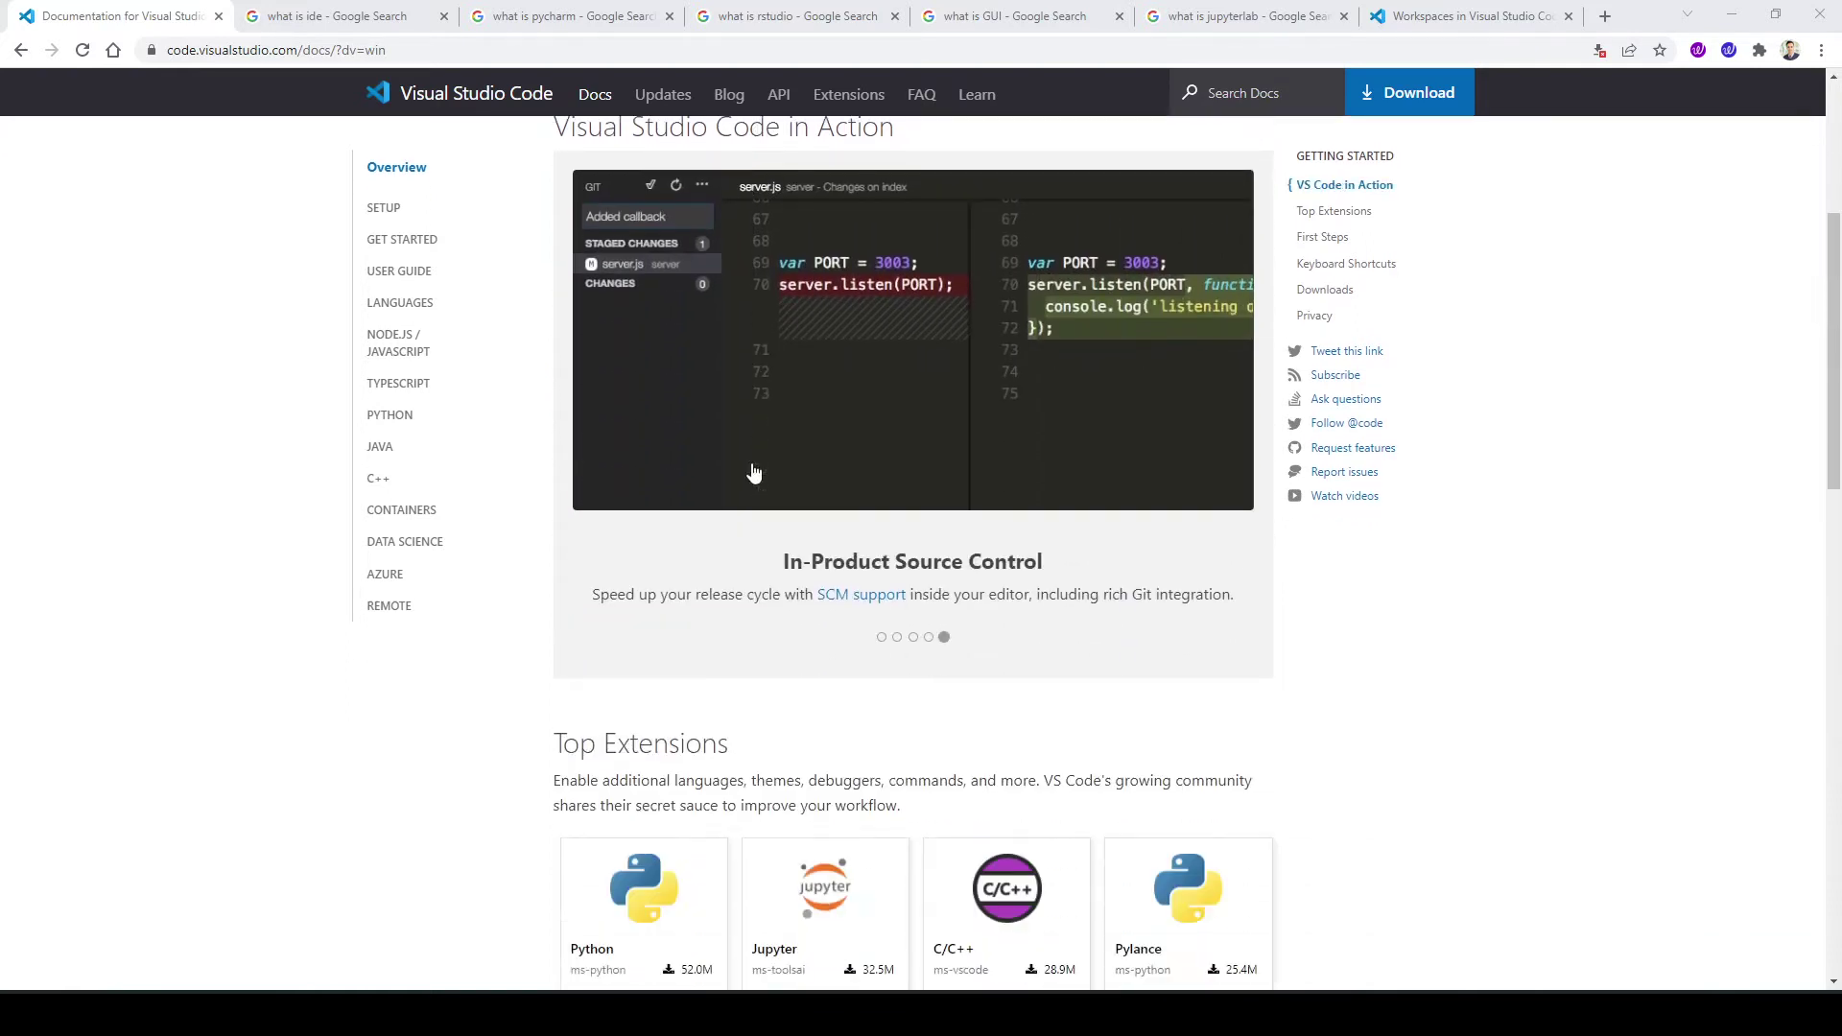
{"action": "scroll", "coordinate": [631, 465], "scroll_direction": "down", "scroll_amount": 2}
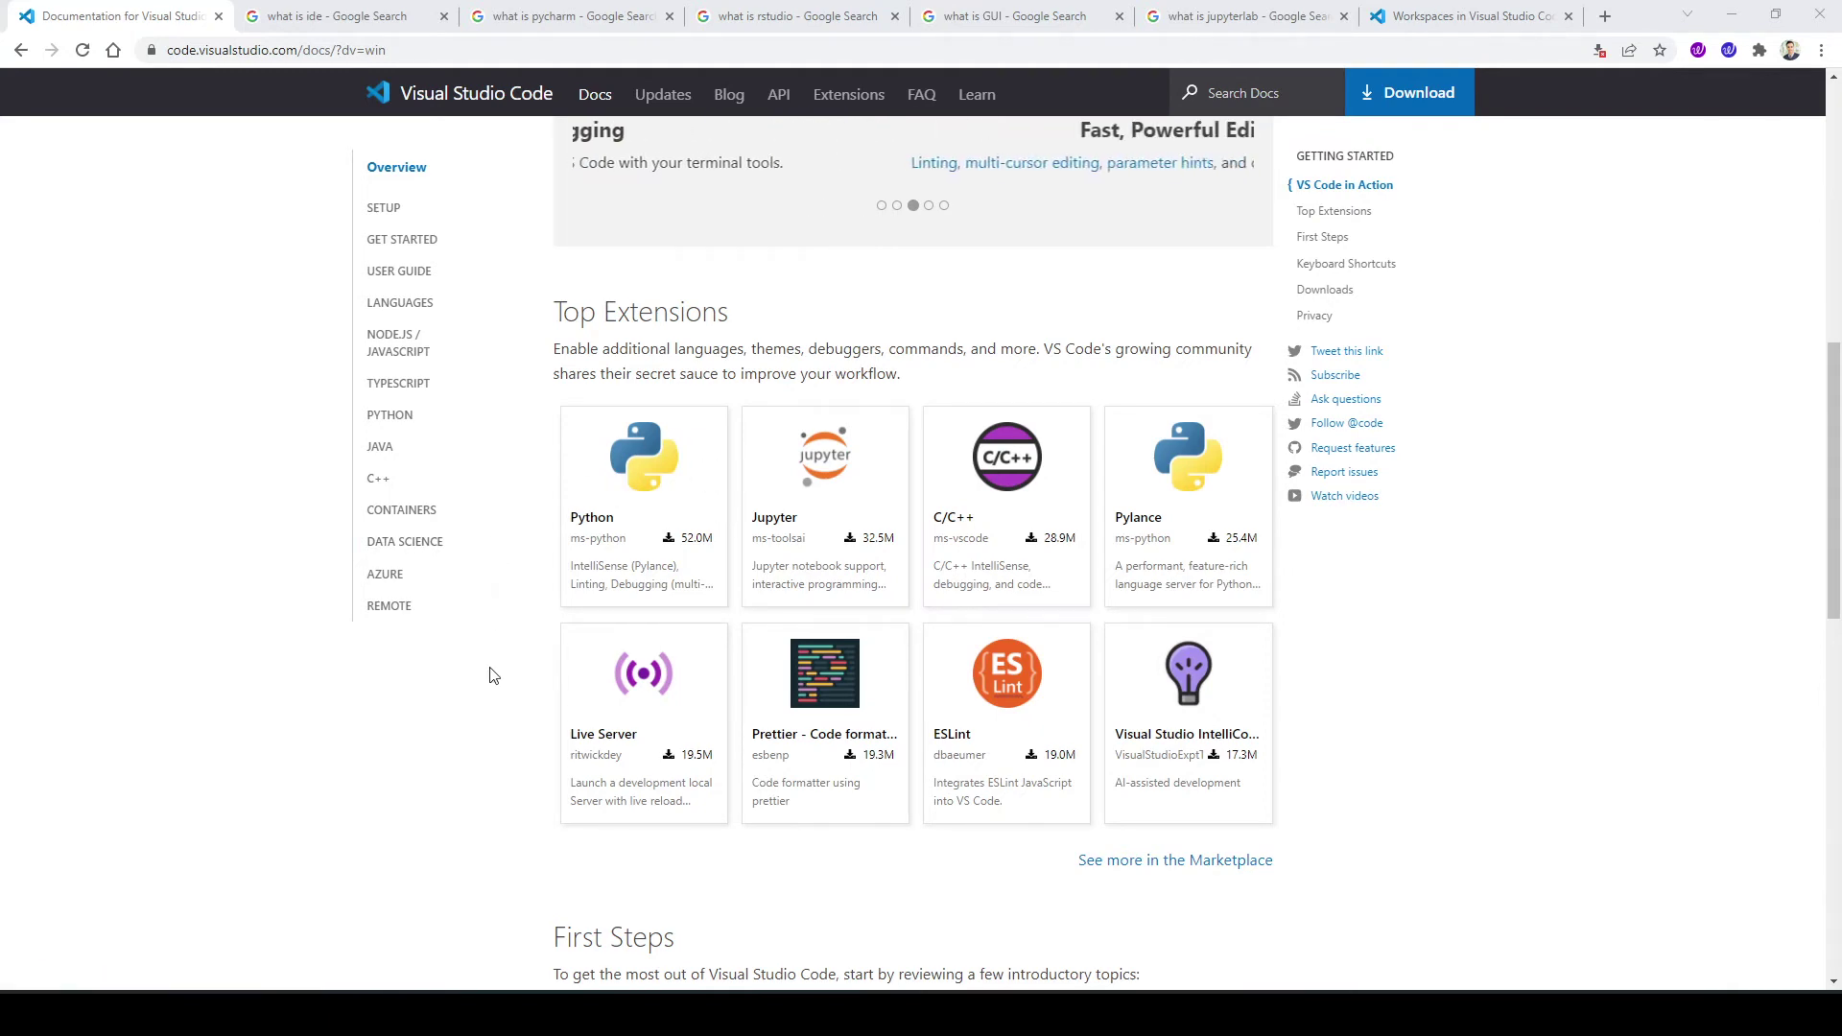
{"action": "scroll", "coordinate": [490, 670], "scroll_direction": "down", "scroll_amount": 3}
{"action": "scroll", "coordinate": [477, 665], "scroll_direction": "down", "scroll_amount": 1}
{"action": "scroll", "coordinate": [475, 661], "scroll_direction": "up", "scroll_amount": 2}
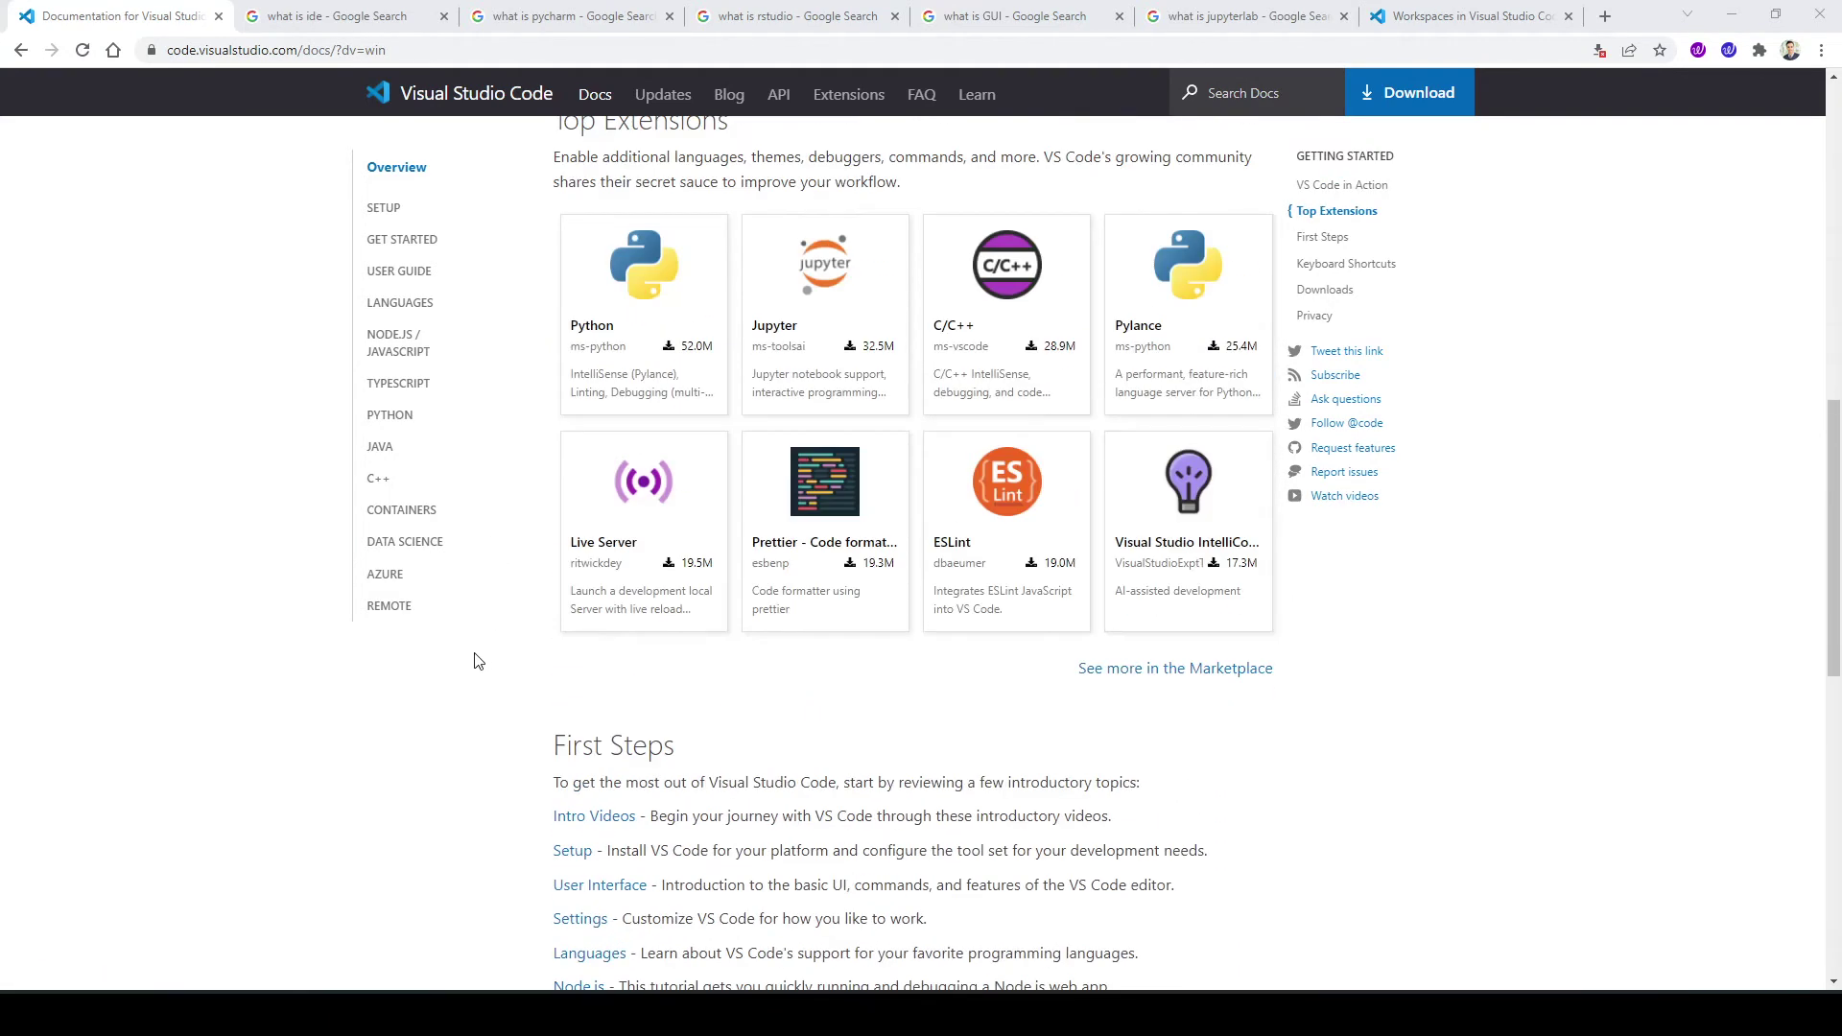
- Open Windows search to look for the installed Visual Studio Code app
{"action": "key", "text": "super"}
{"action": "type", "text": "vsco"}
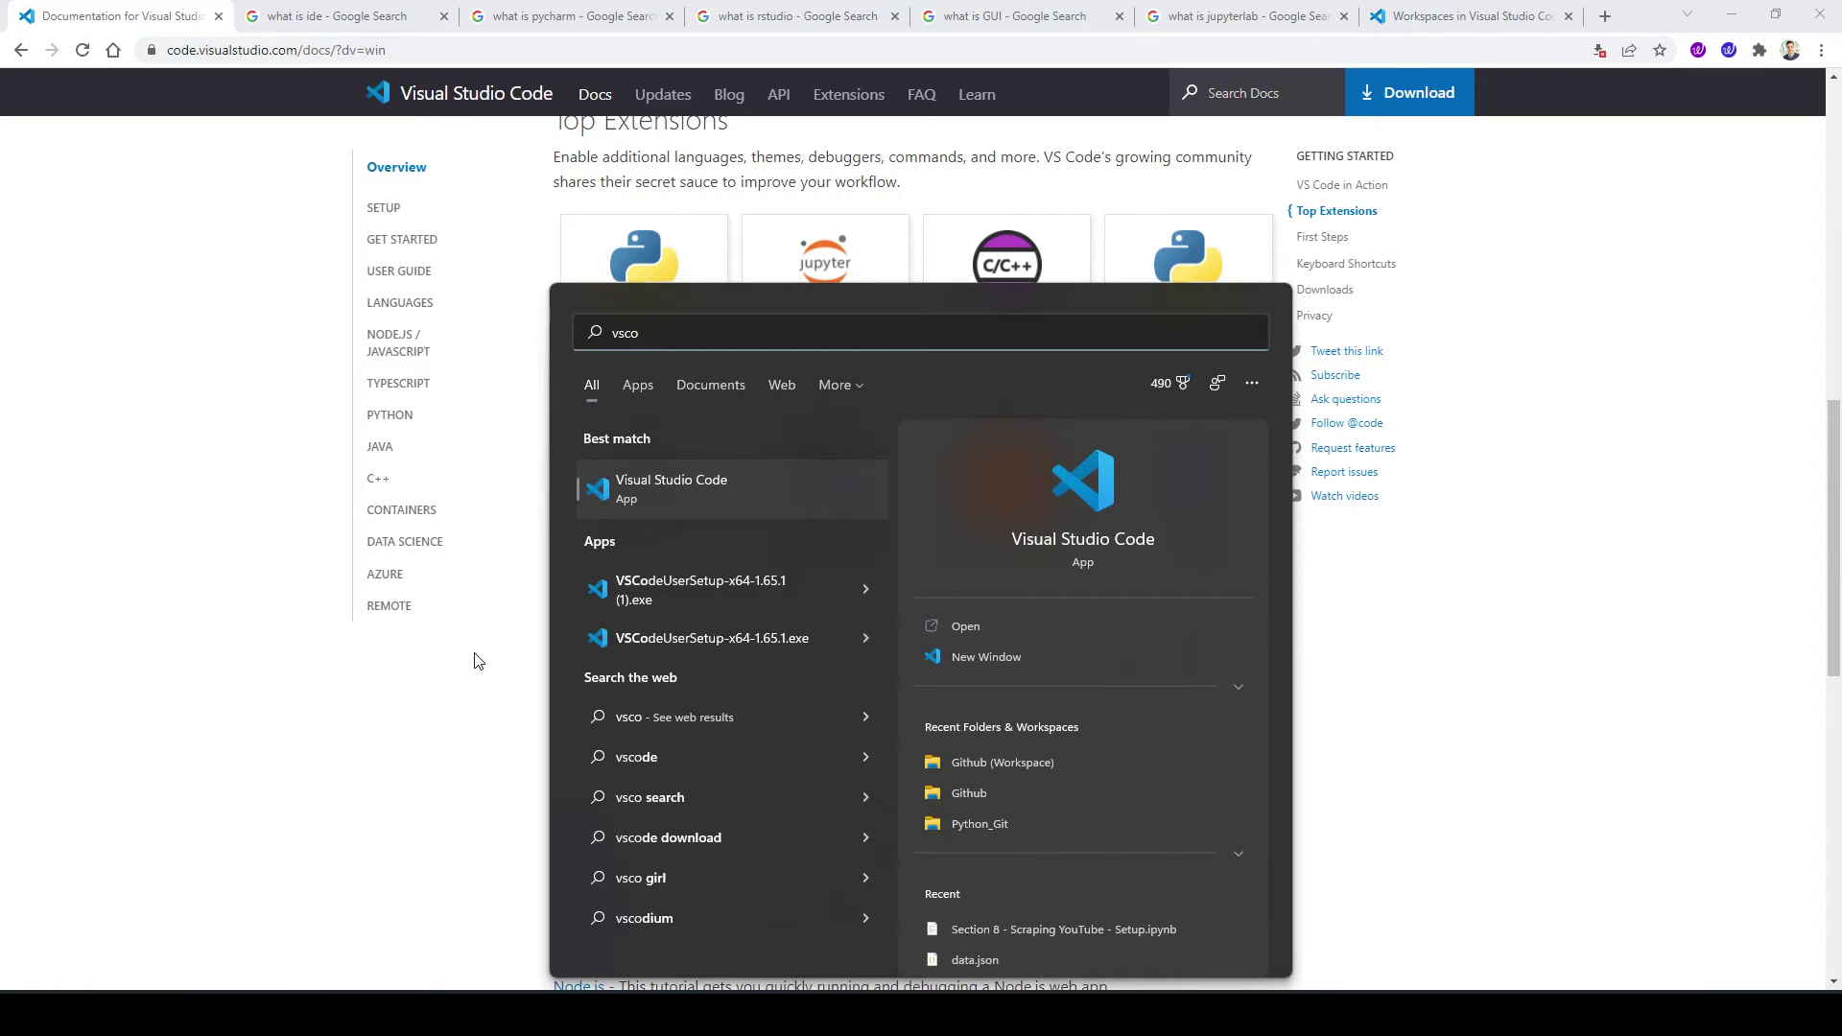
- Launch Visual Studio Code from the Start menu search results
{"action": "left_click", "coordinate": [695, 494]}
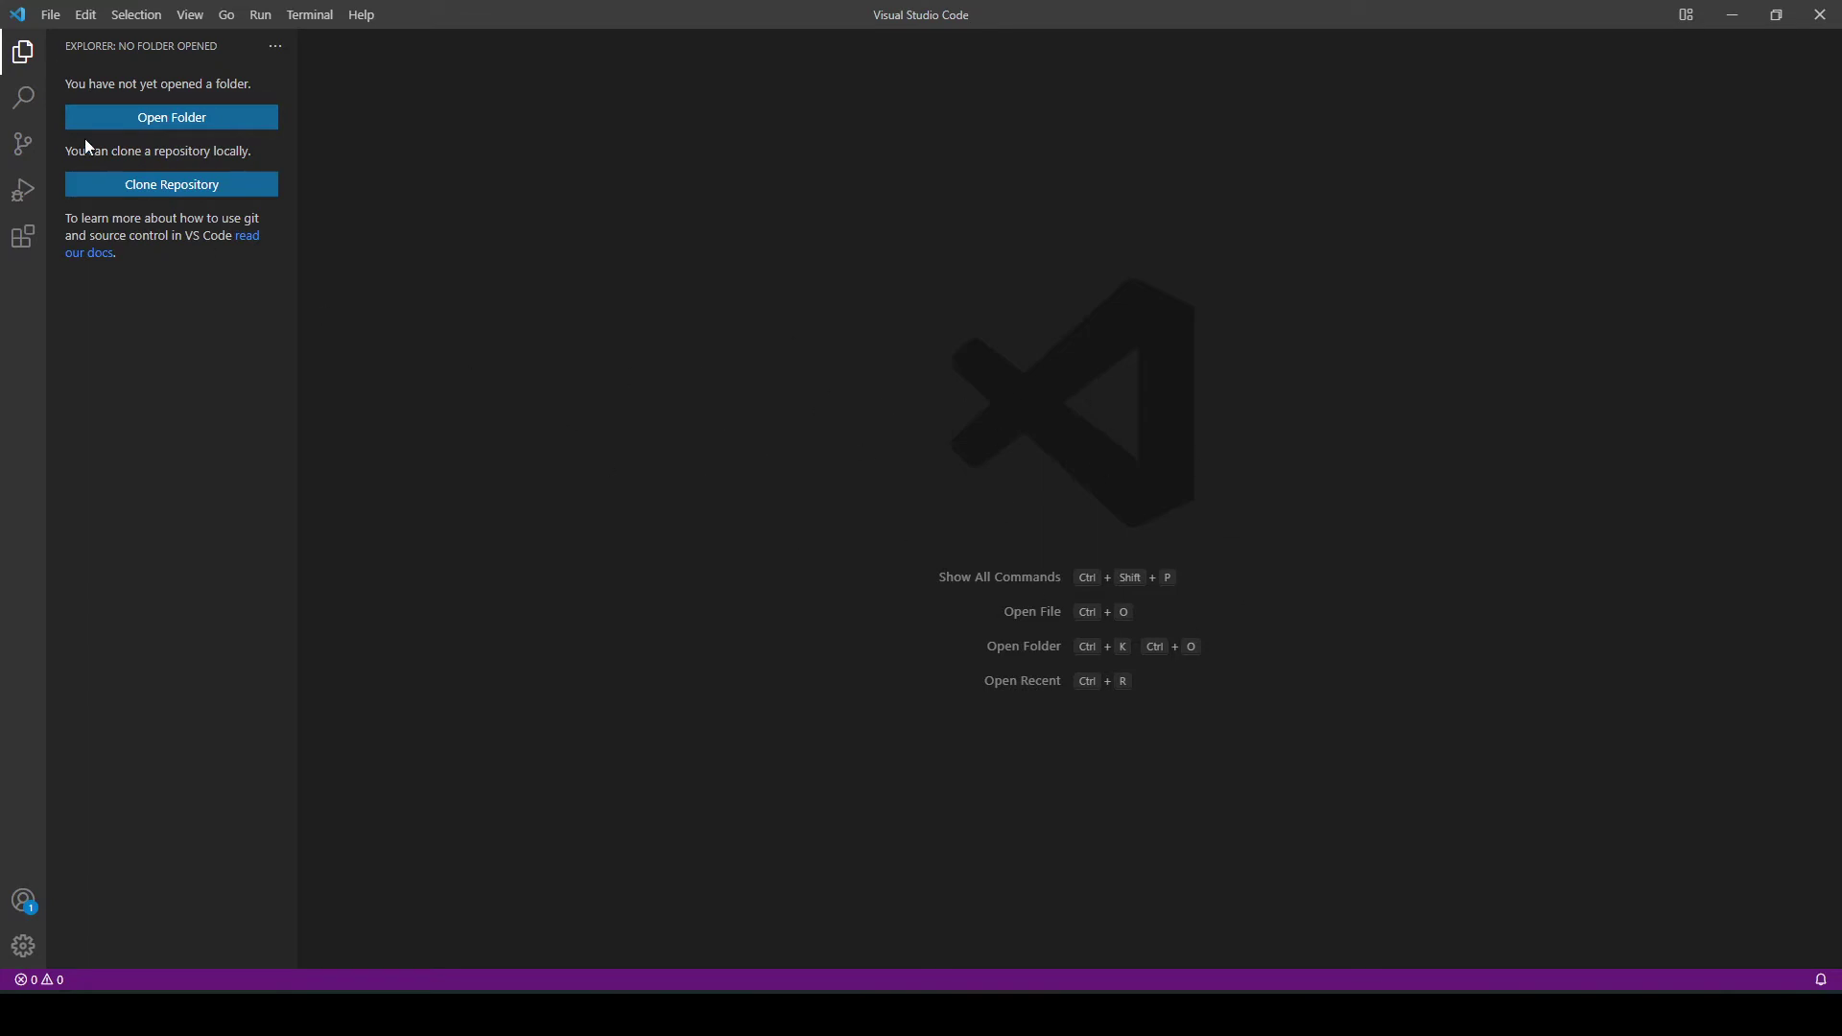
- Create a new untitled file from the File menu and set its language to Python
{"action": "left_click", "coordinate": [50, 17]}
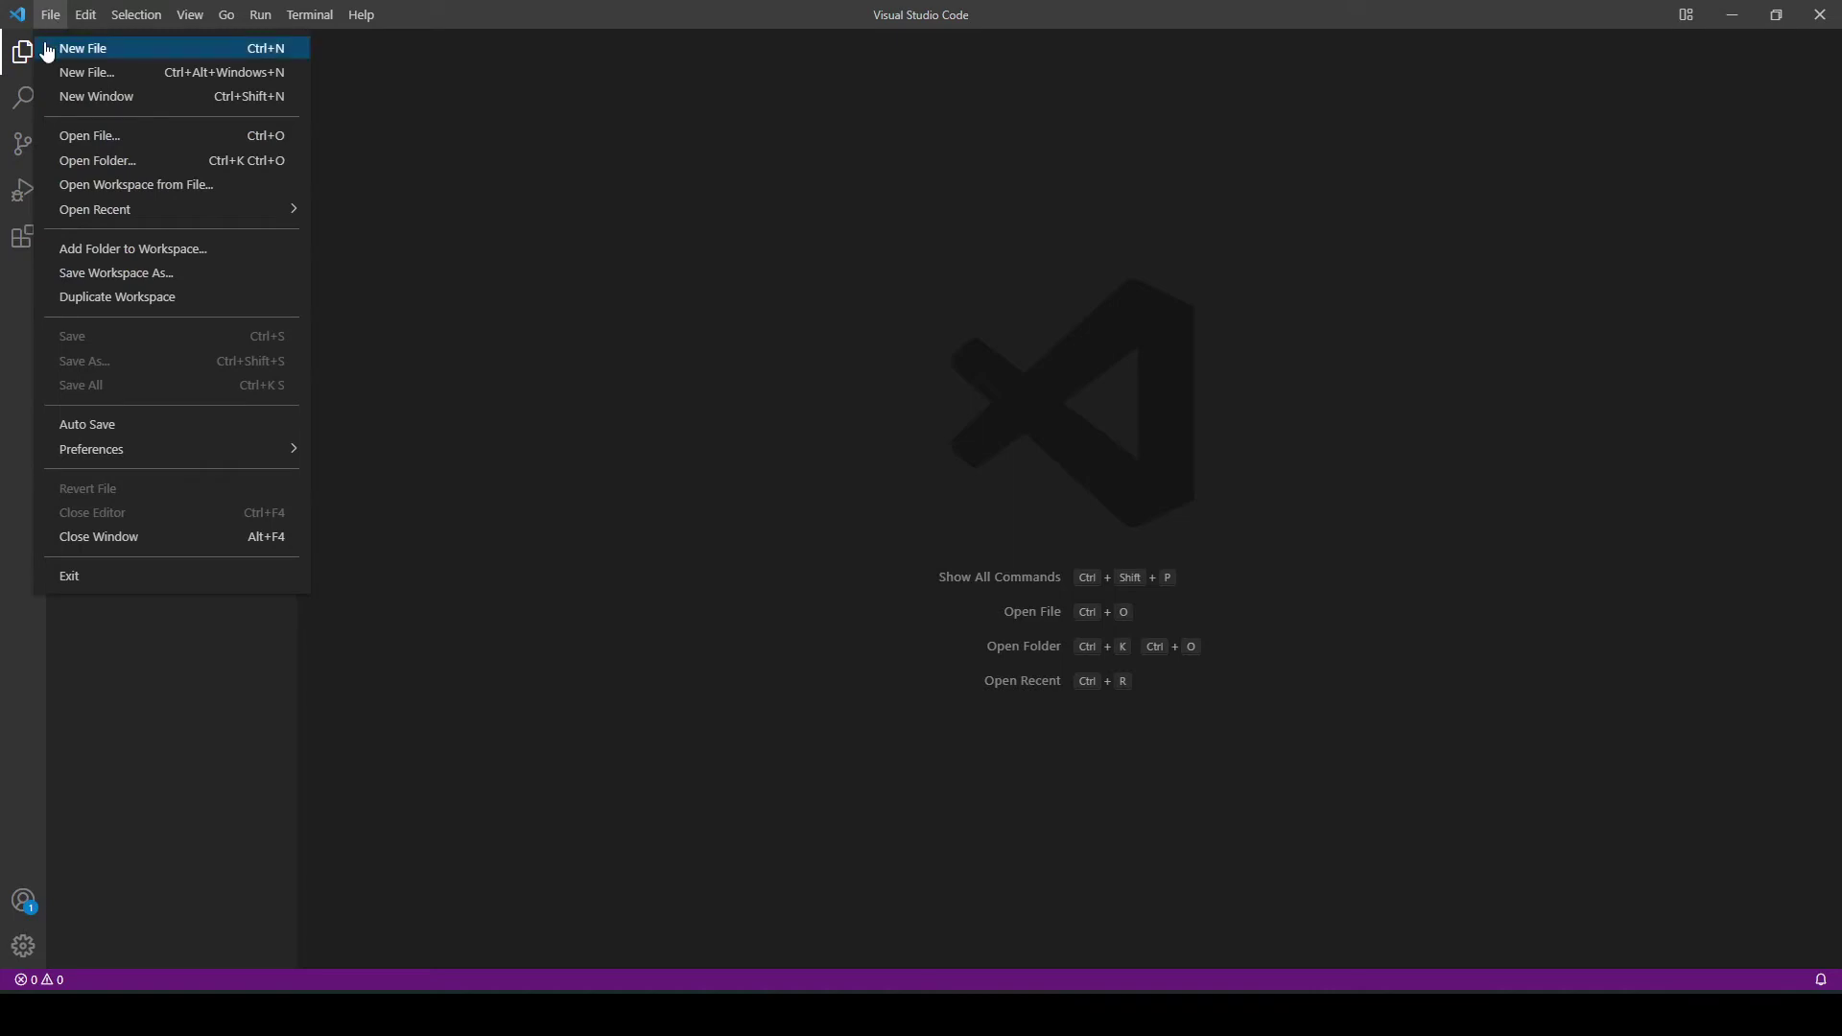
{"action": "left_click", "coordinate": [82, 48]}
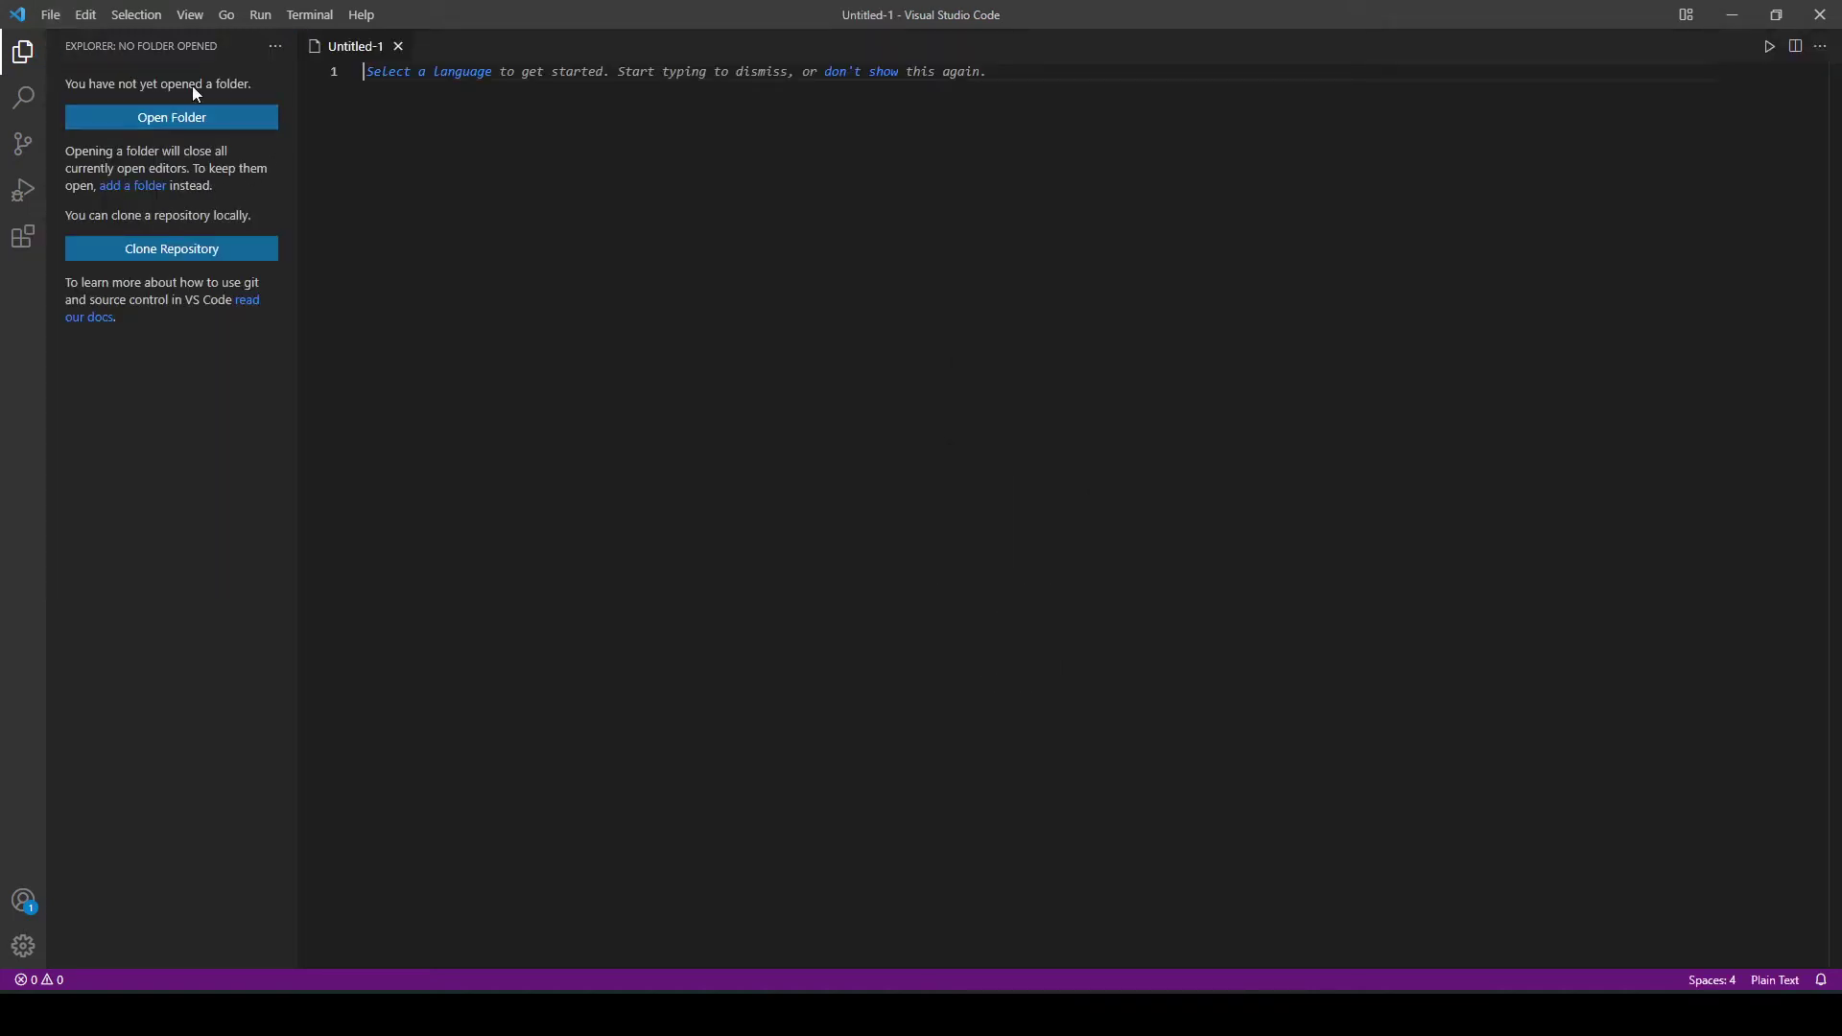
{"action": "left_click", "coordinate": [419, 77]}
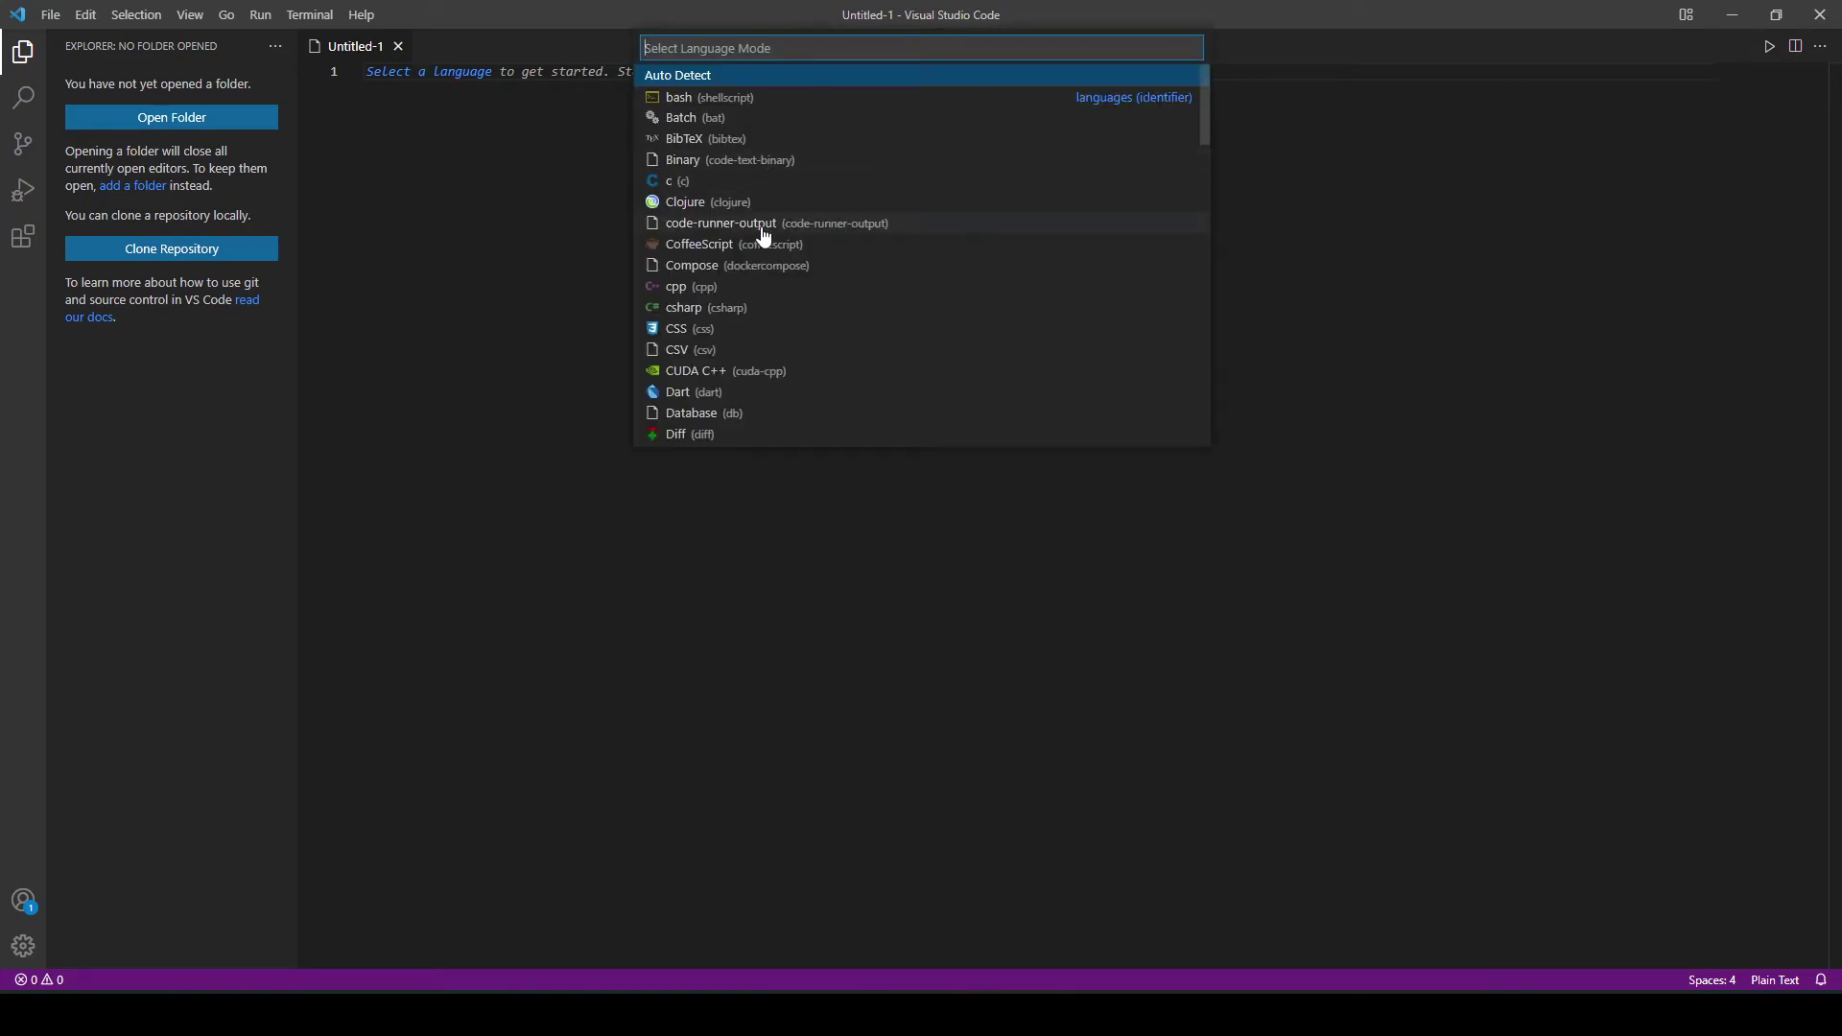
{"action": "type", "text": "python"}
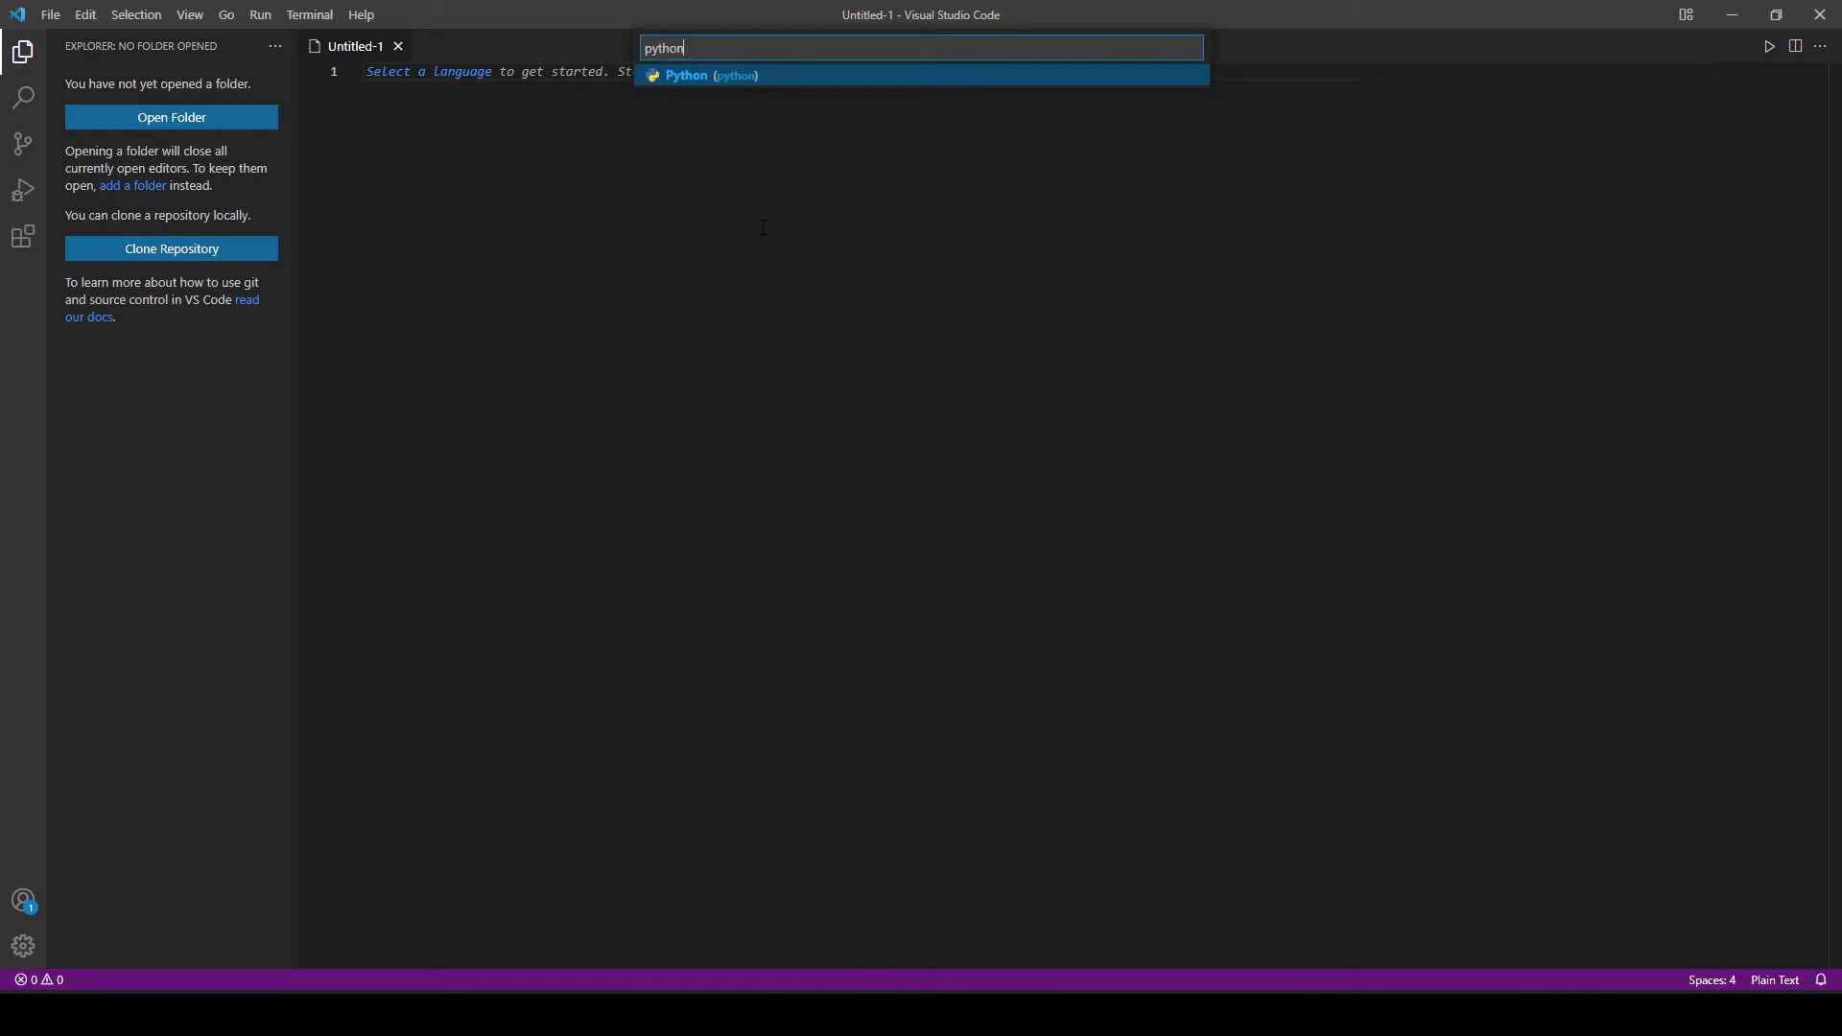
{"action": "left_click", "coordinate": [687, 78]}
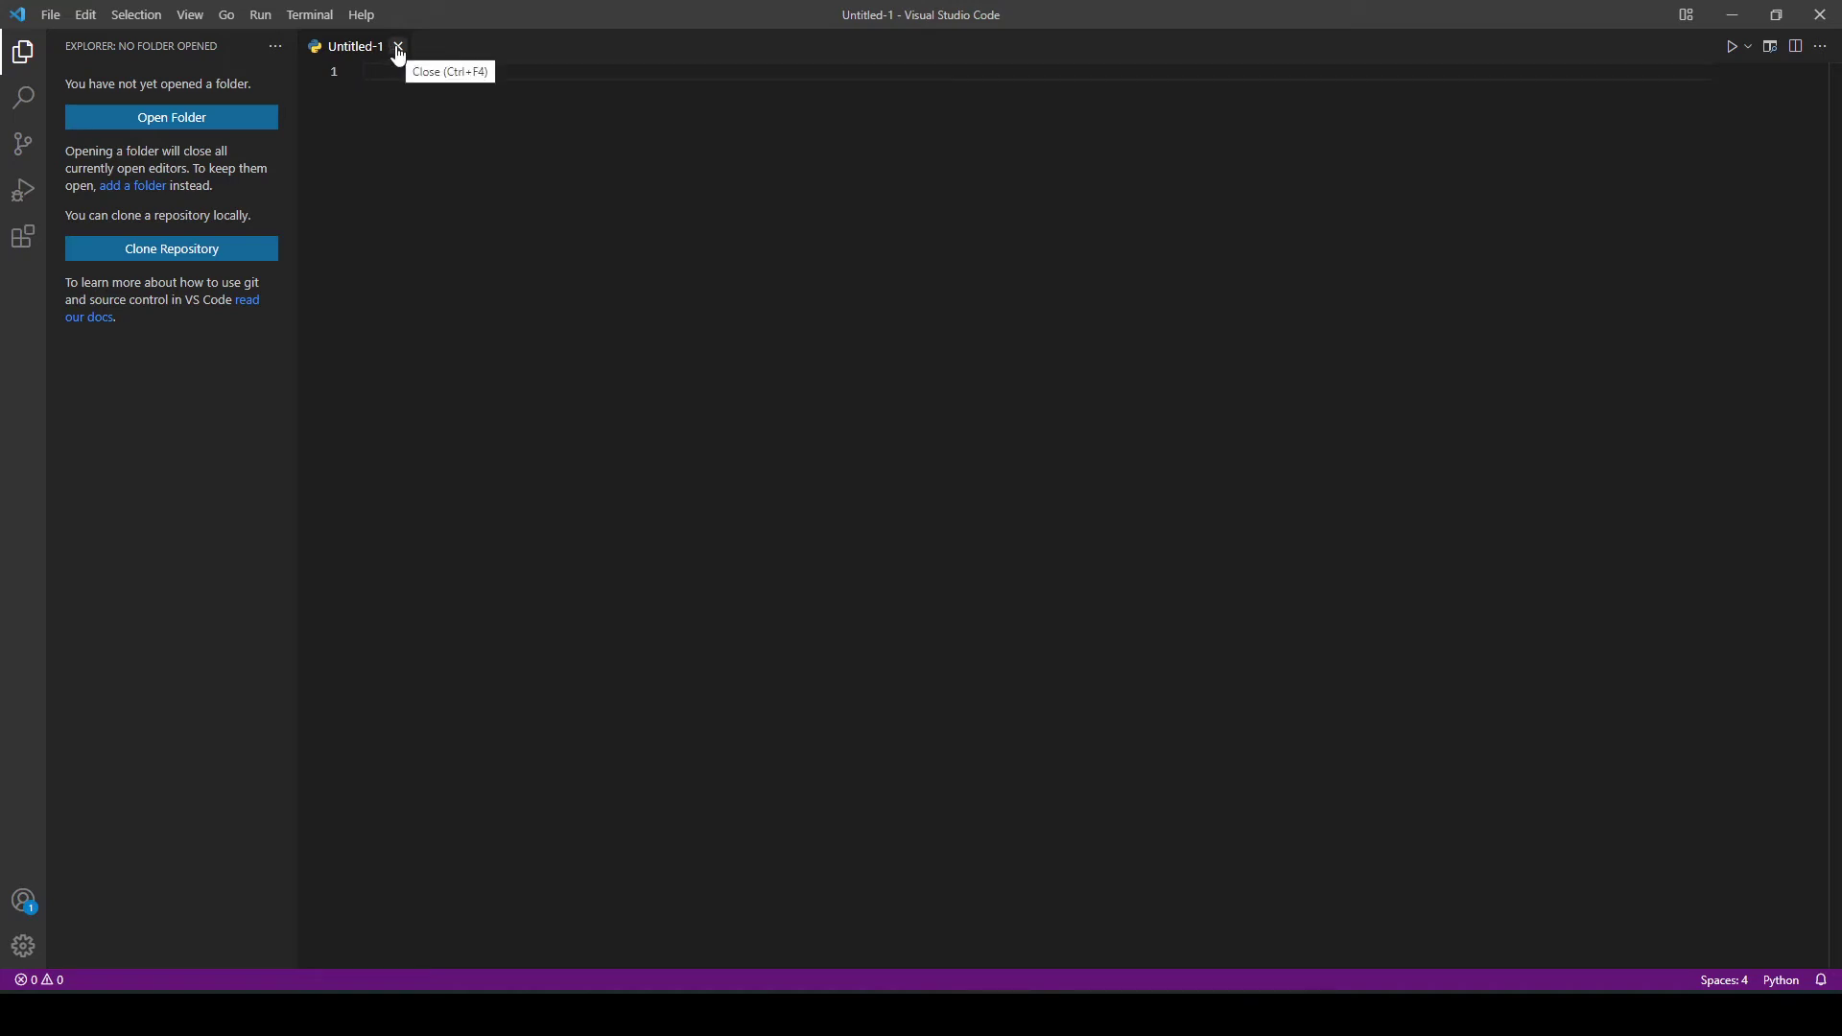
- Close the empty Untitled-1 file and select the browser address bar for a new search
{"action": "left_click", "coordinate": [398, 47]}
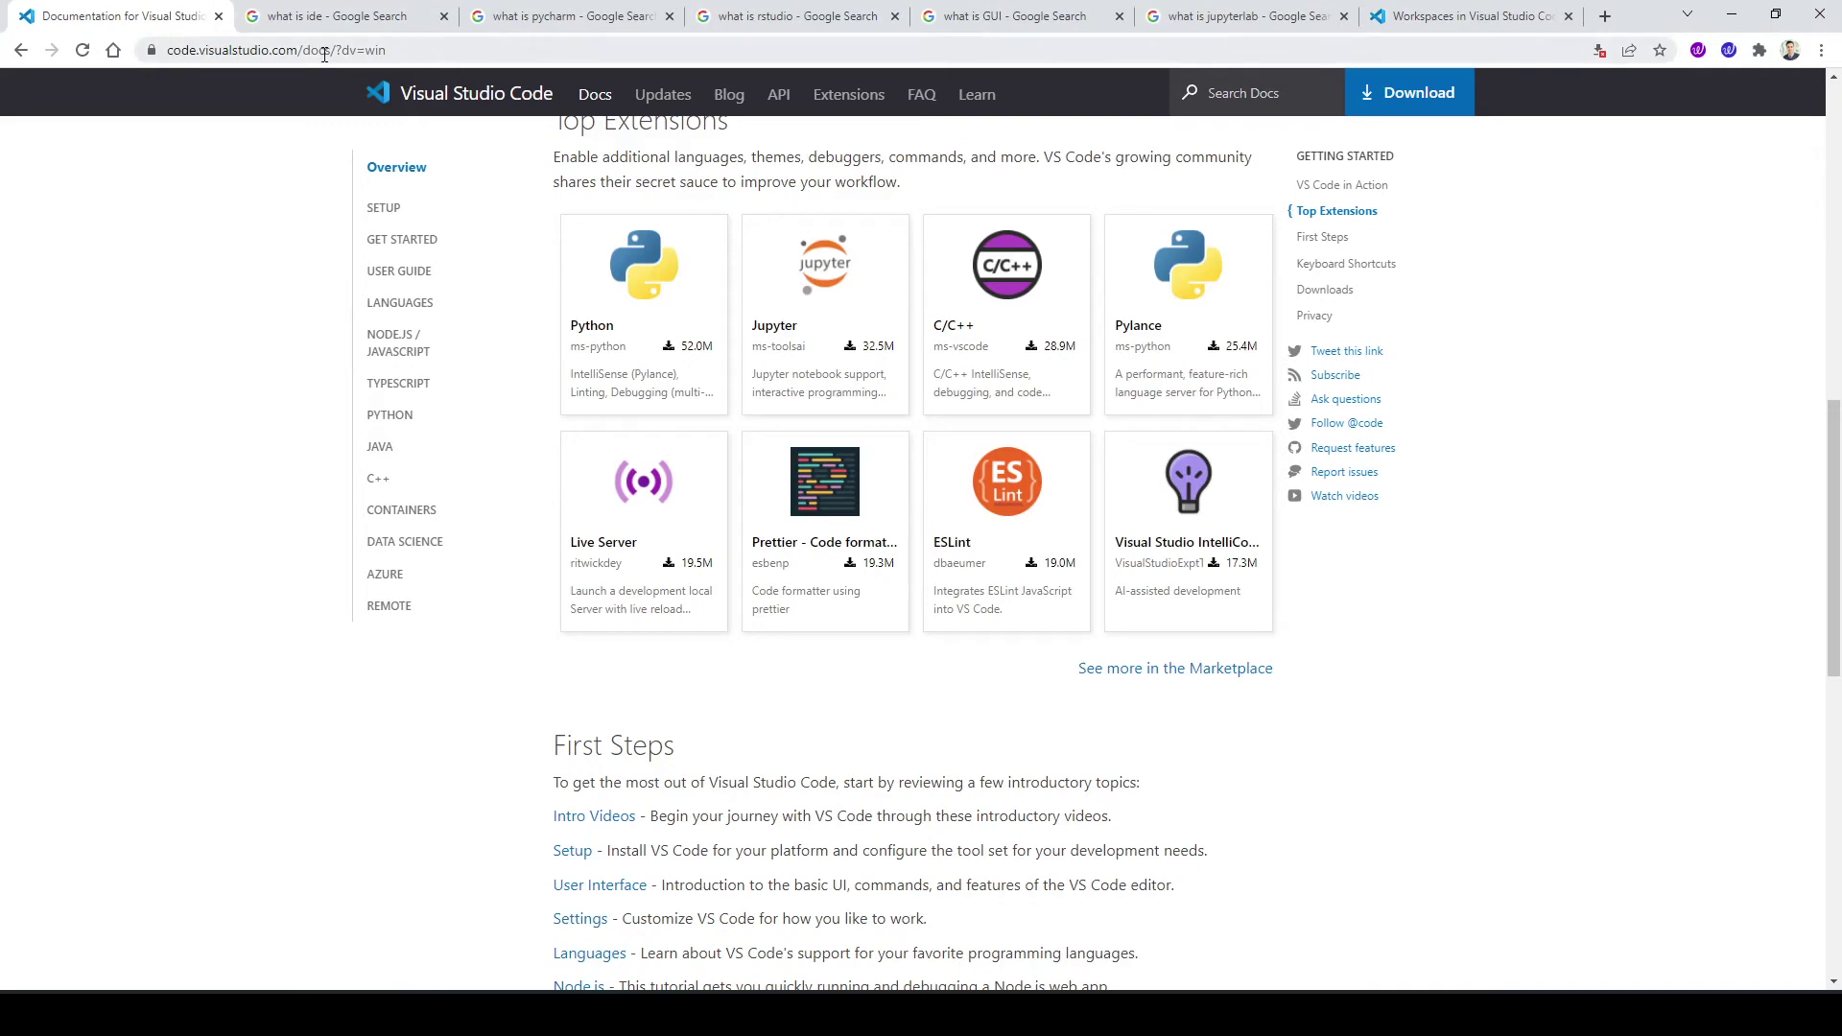
{"action": "left_click", "coordinate": [322, 54]}
{"action": "type", "text": "what is "}
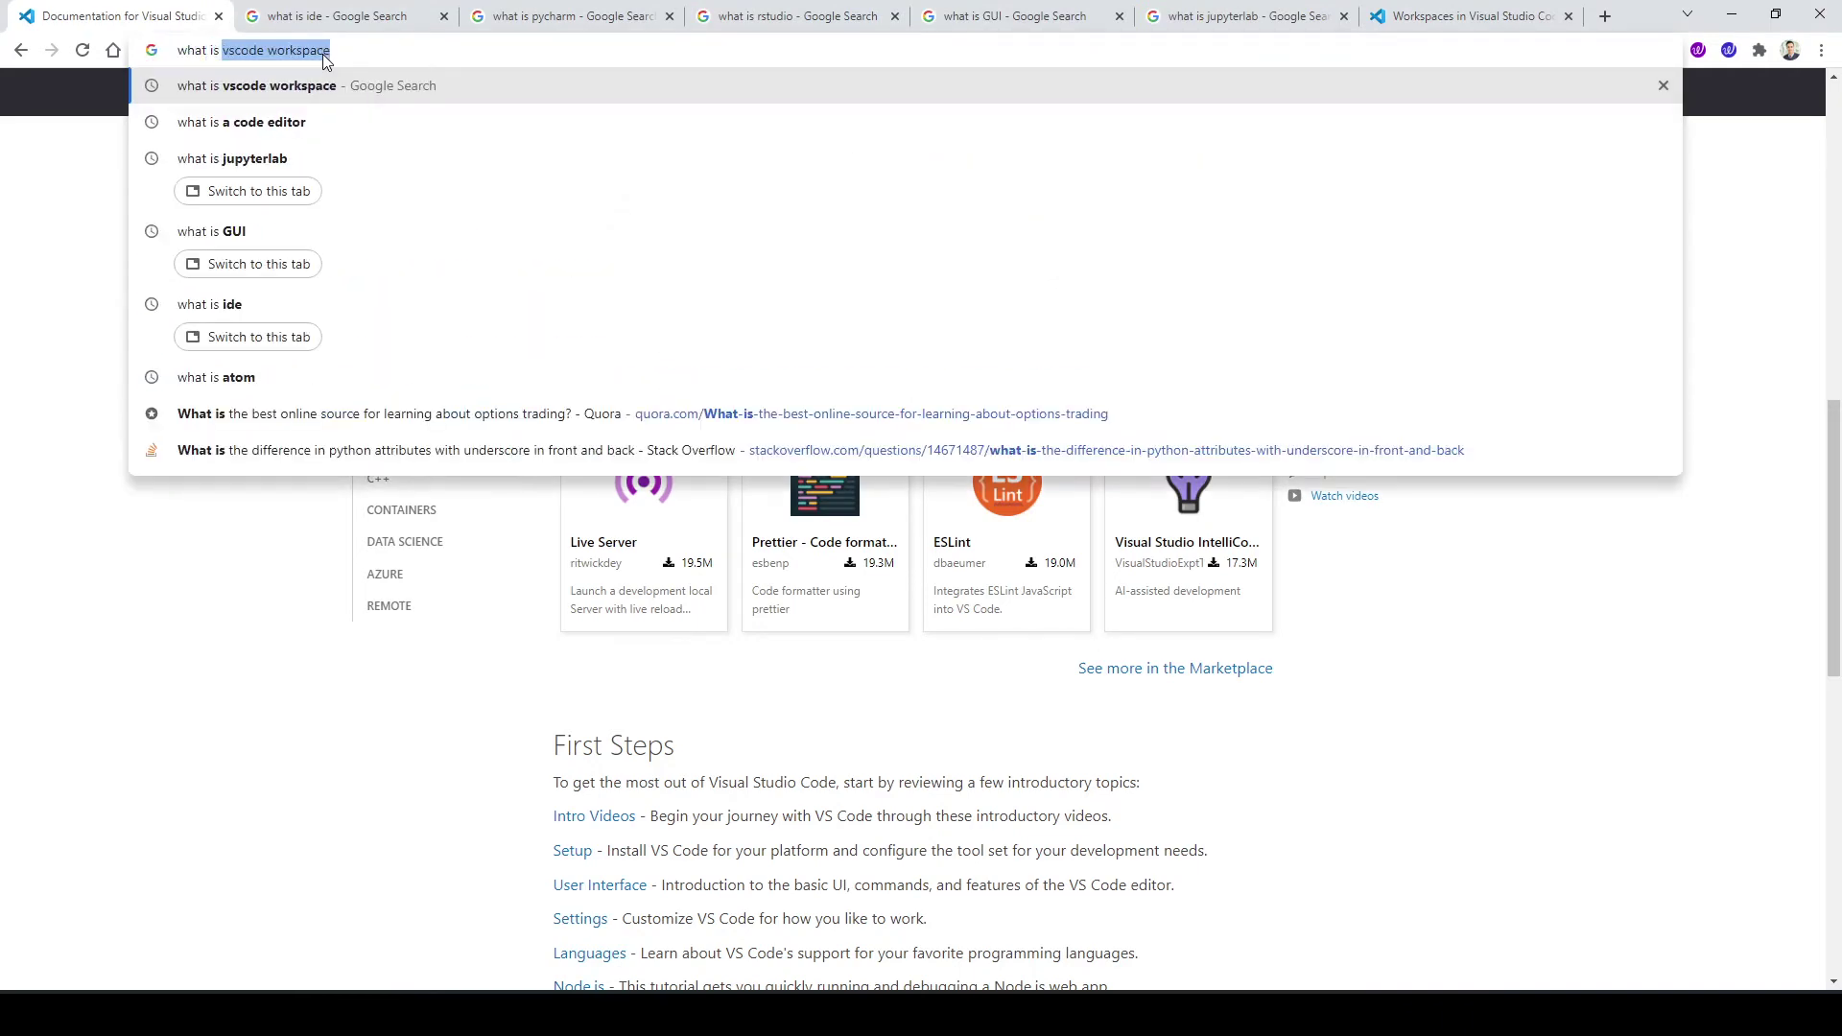
{"action": "type", "text": "vs"}
- Search 'what is vscode workspace', open the code.visualstudio.com workspace article, then minimize Chrome
{"action": "key", "text": "Return"}
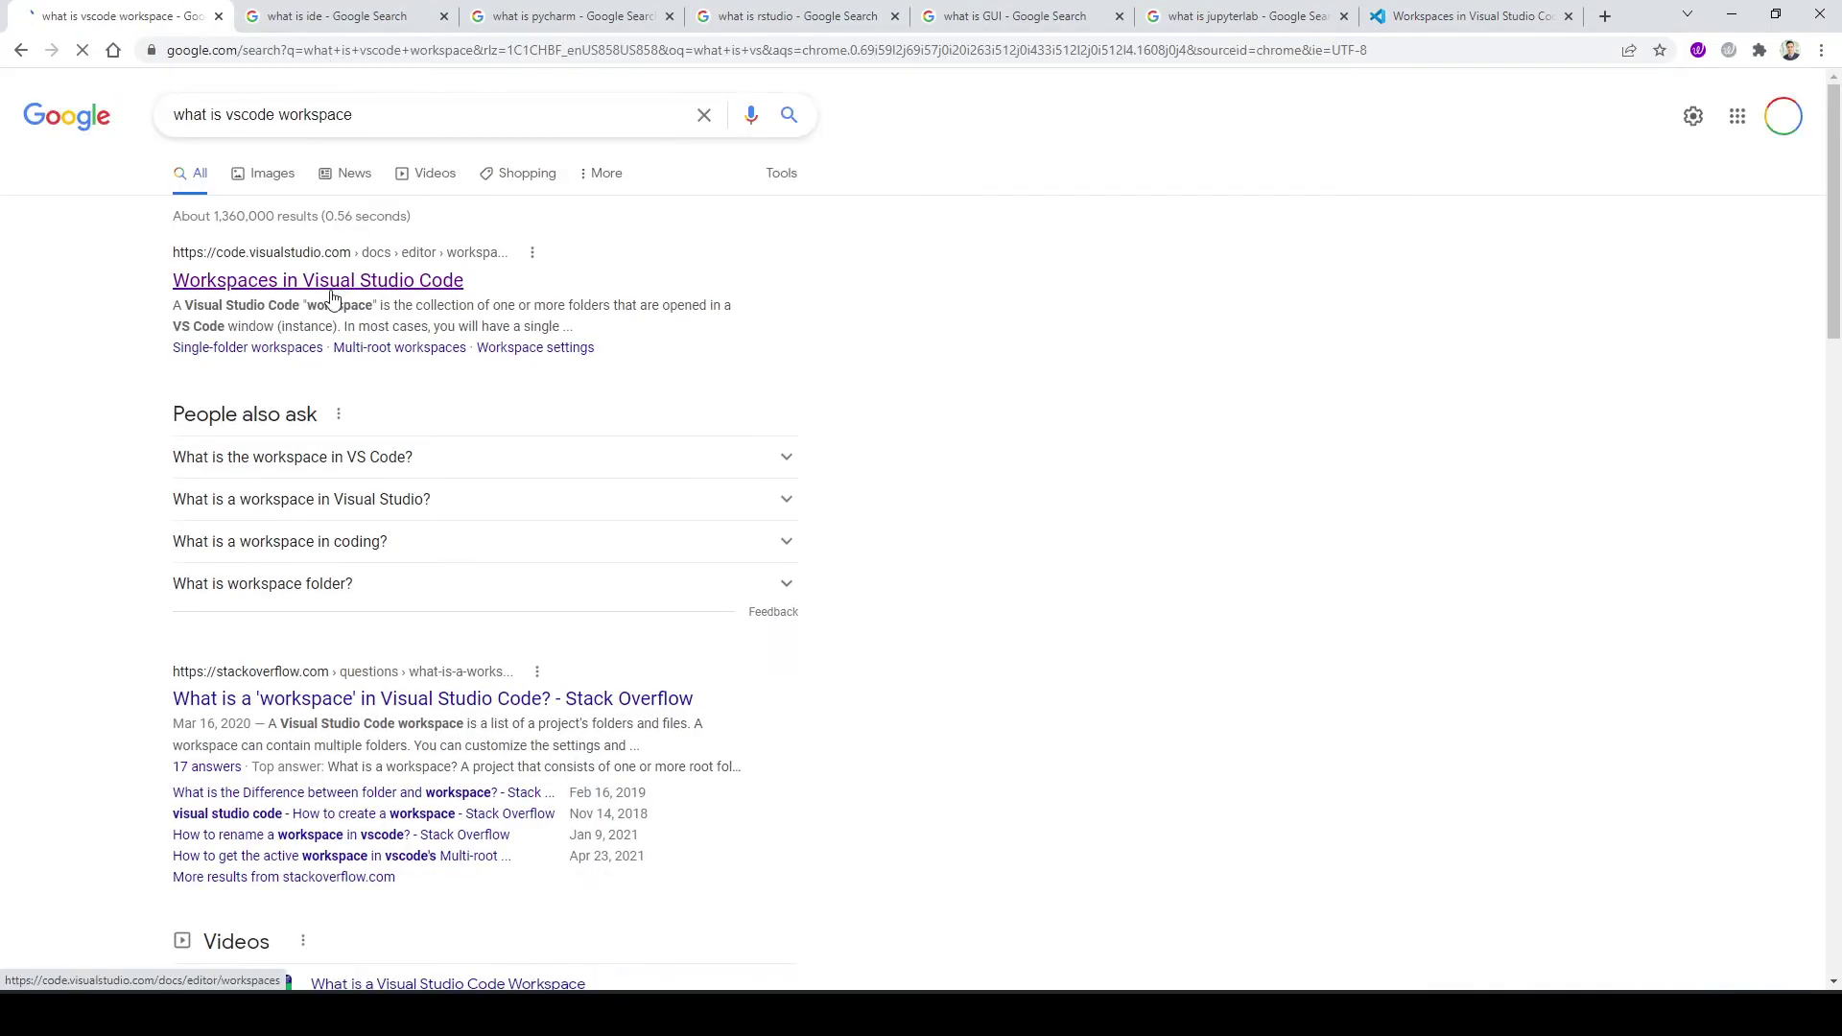
{"action": "left_click", "coordinate": [301, 282]}
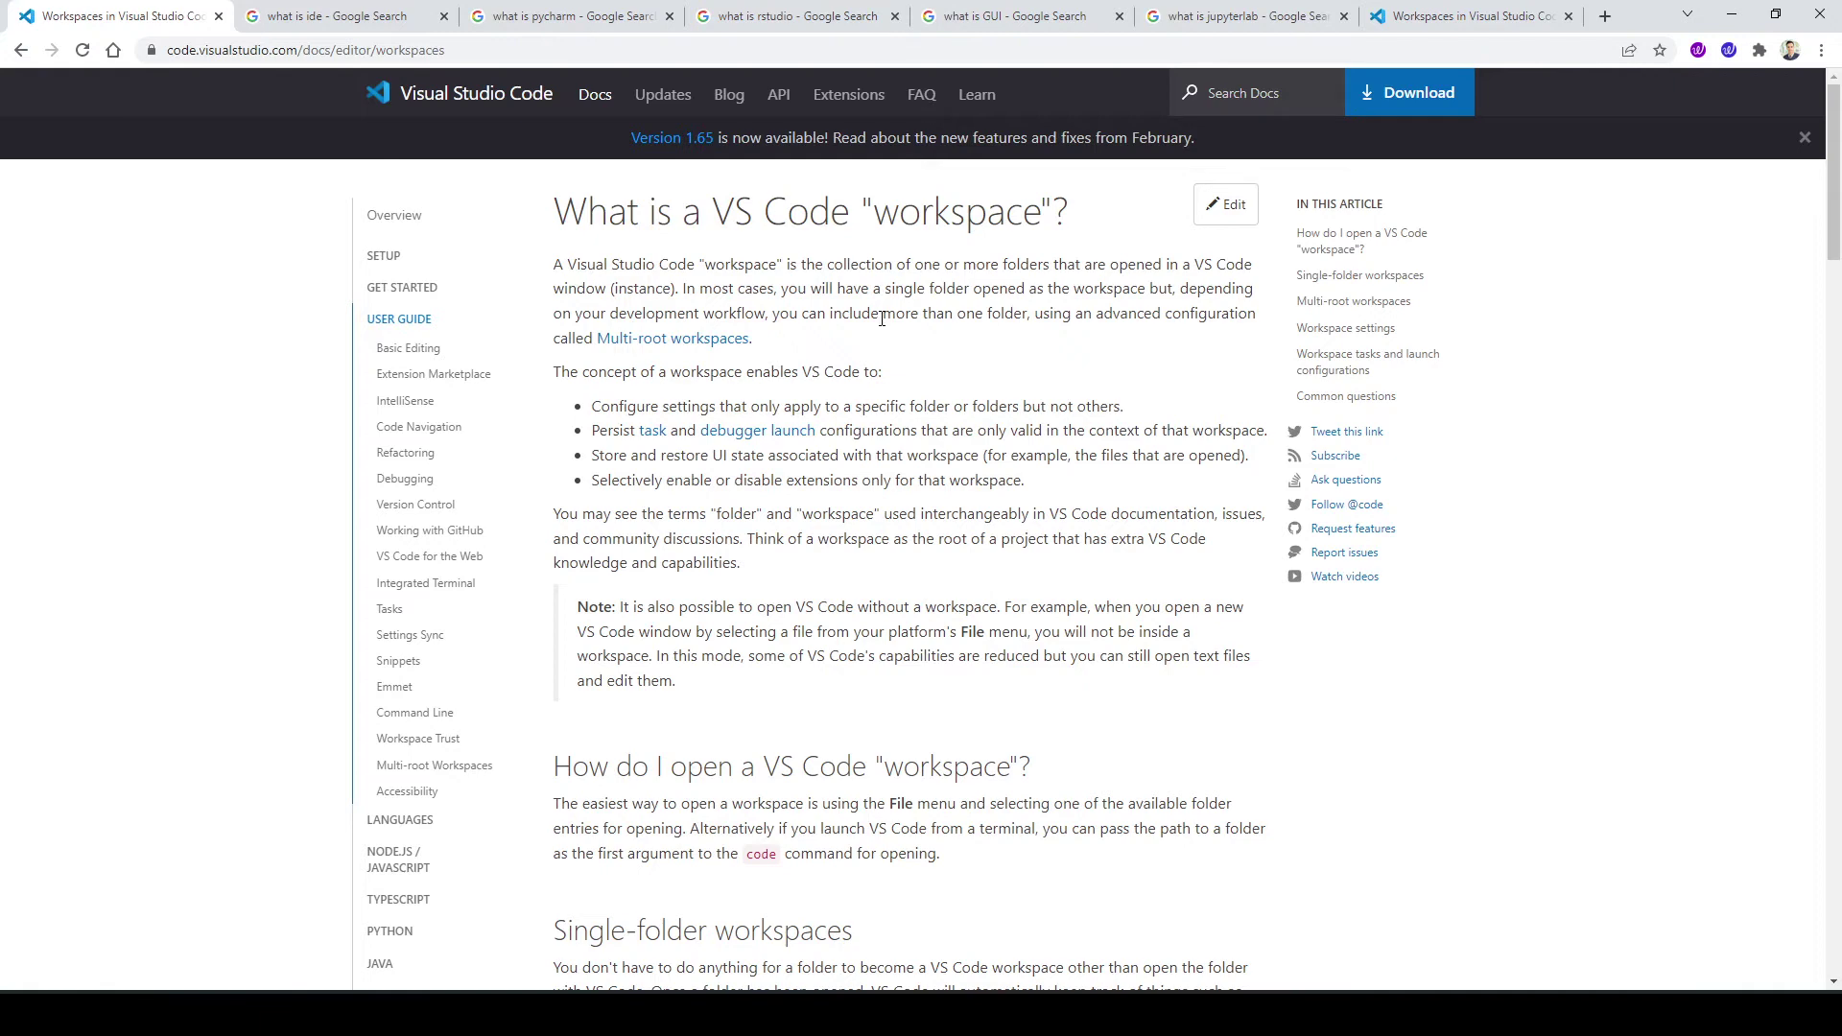
{"action": "left_click", "coordinate": [1731, 15]}
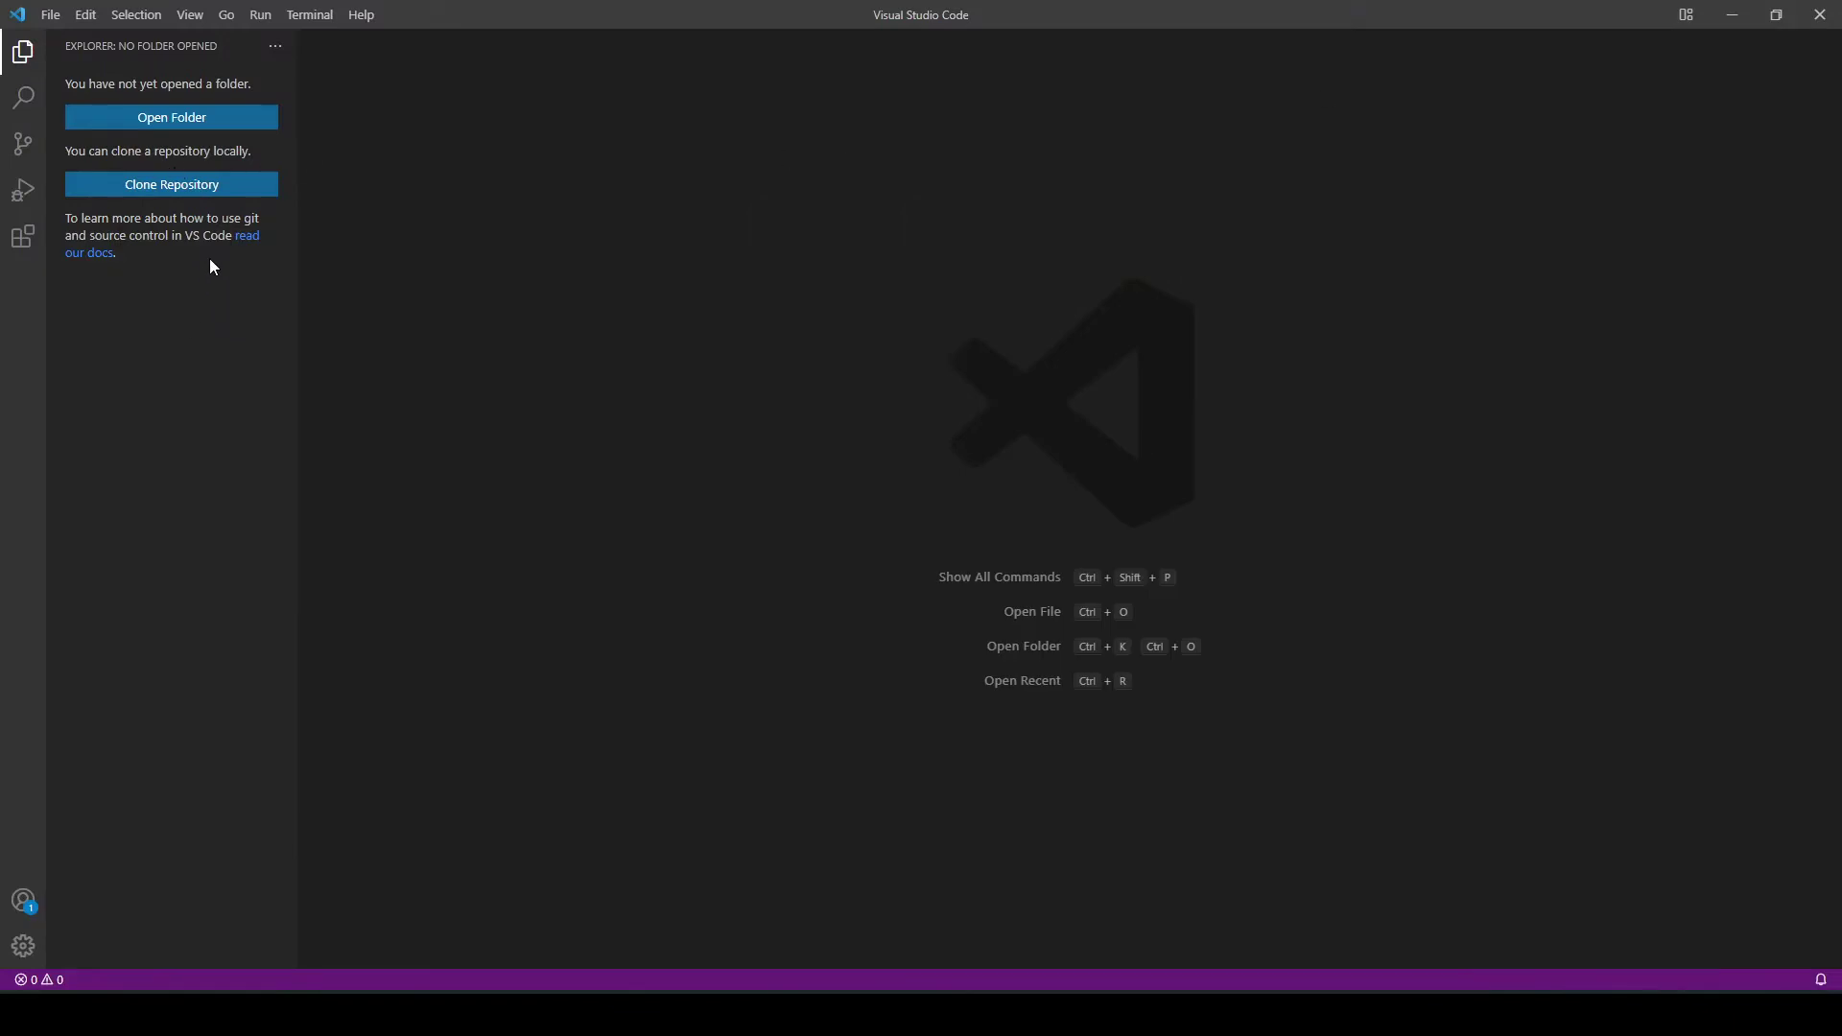
{"action": "left_click", "coordinate": [50, 17]}
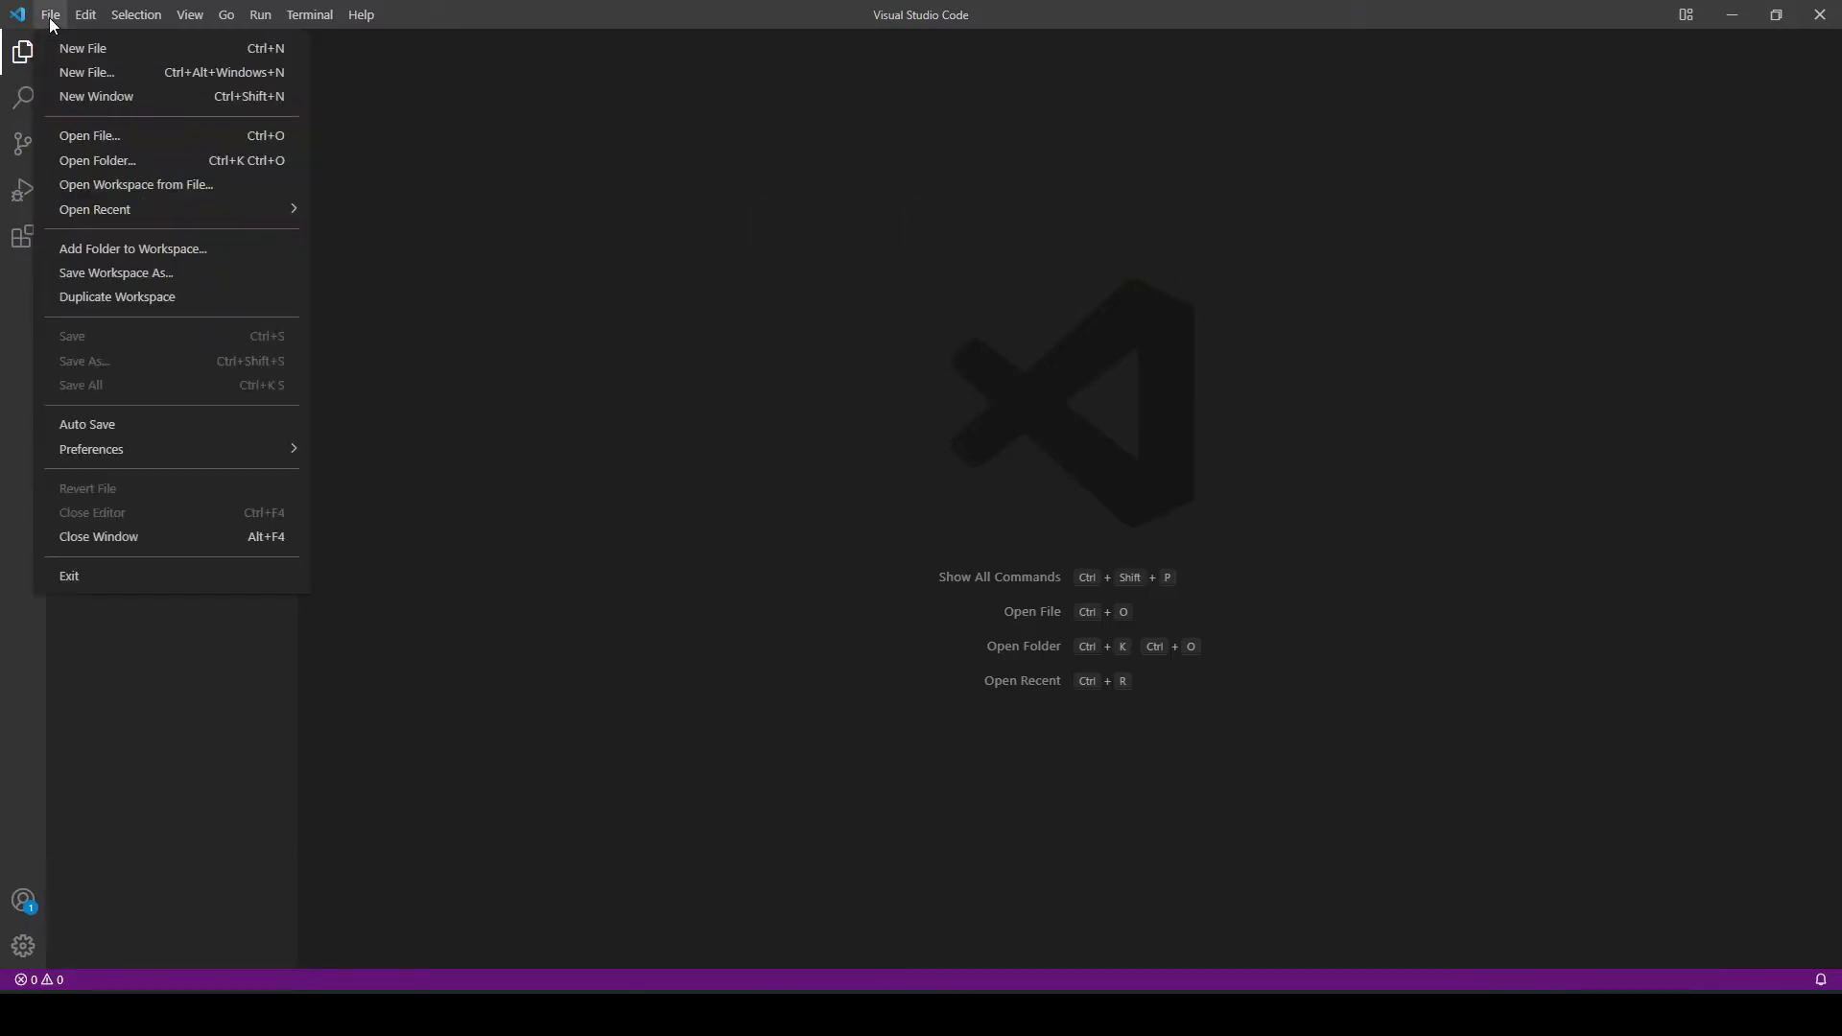
- Create a new Desktop folder named workspace1 from Open Folder and open it
{"action": "left_click", "coordinate": [75, 161]}
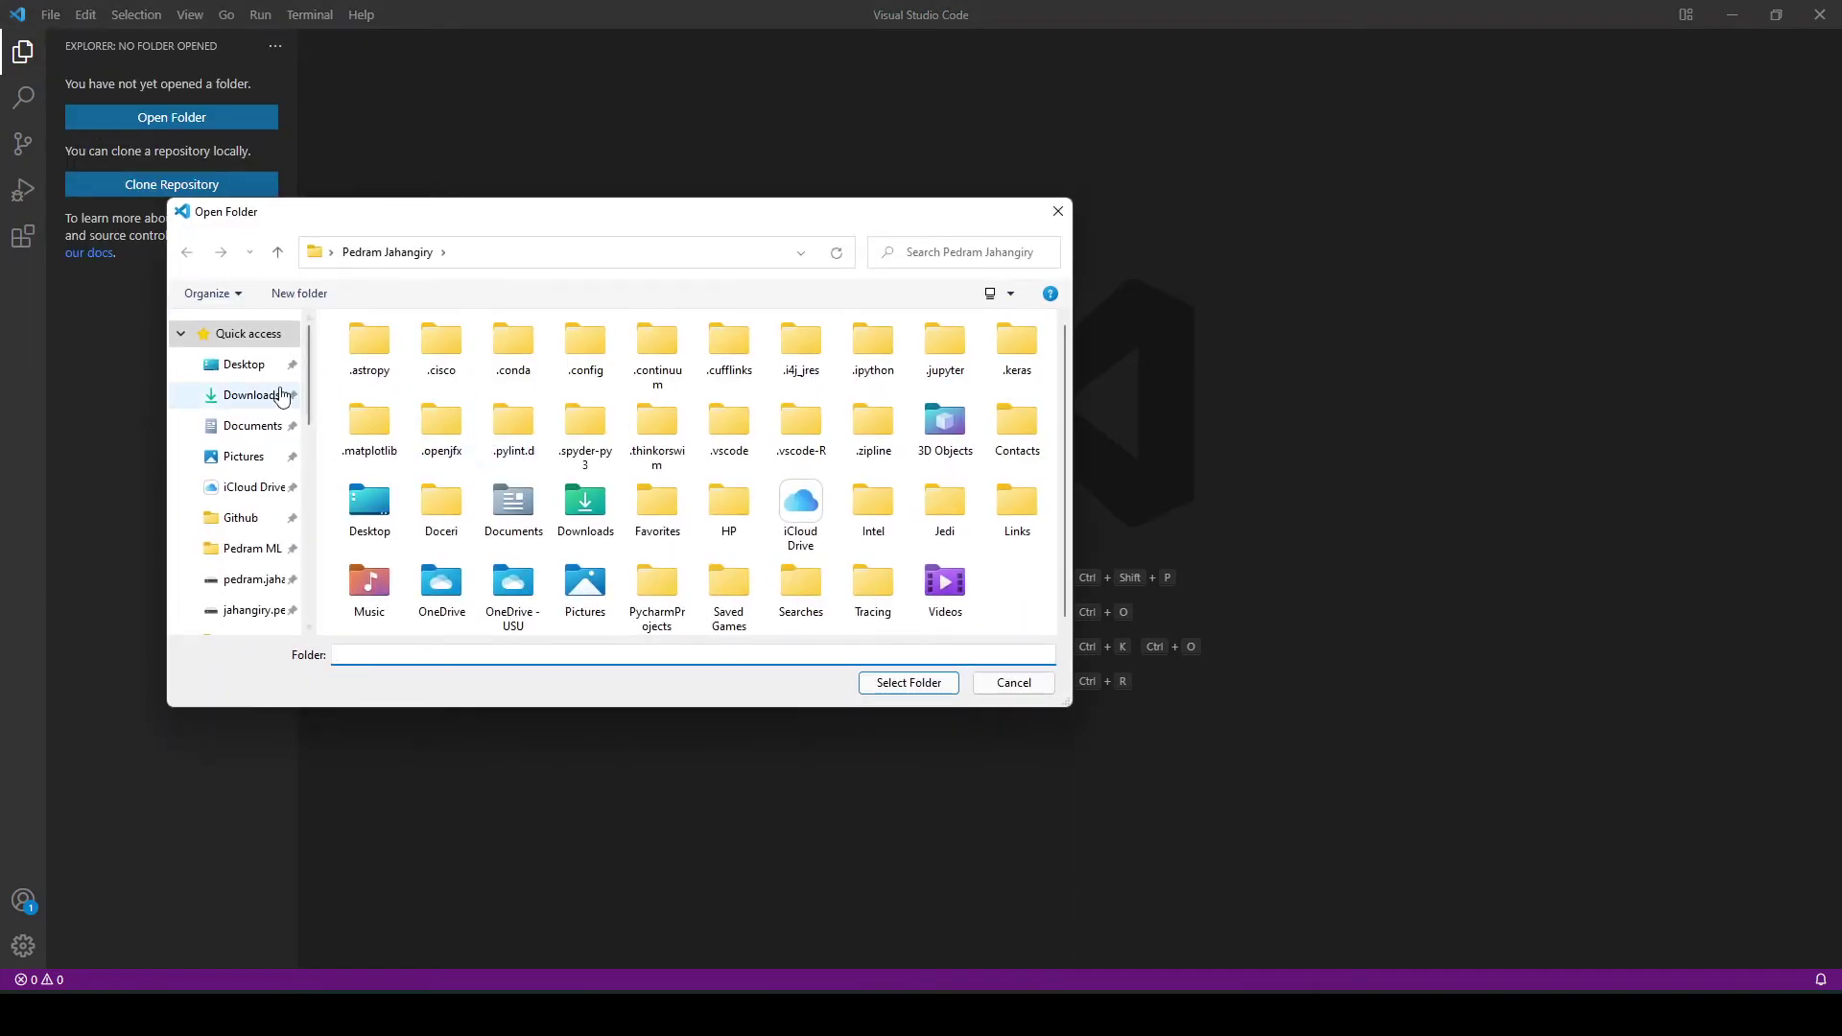
{"action": "left_click", "coordinate": [242, 365]}
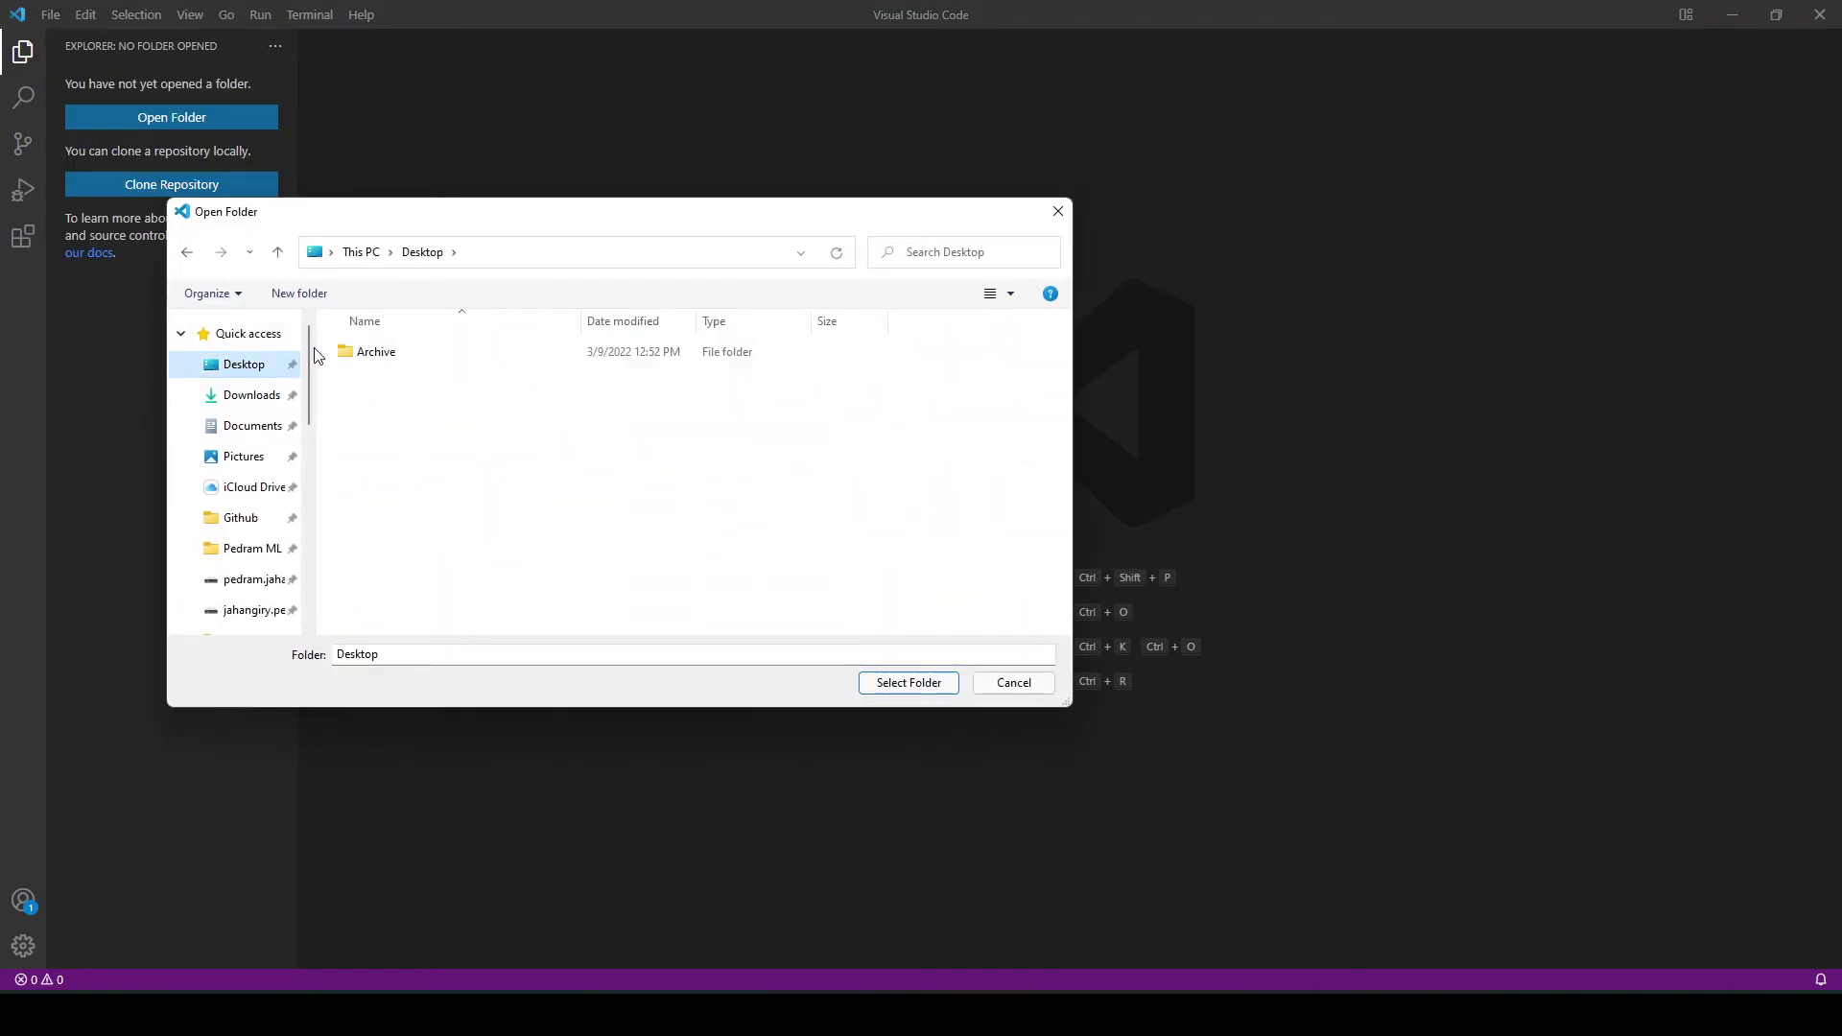
{"action": "left_click", "coordinate": [300, 292]}
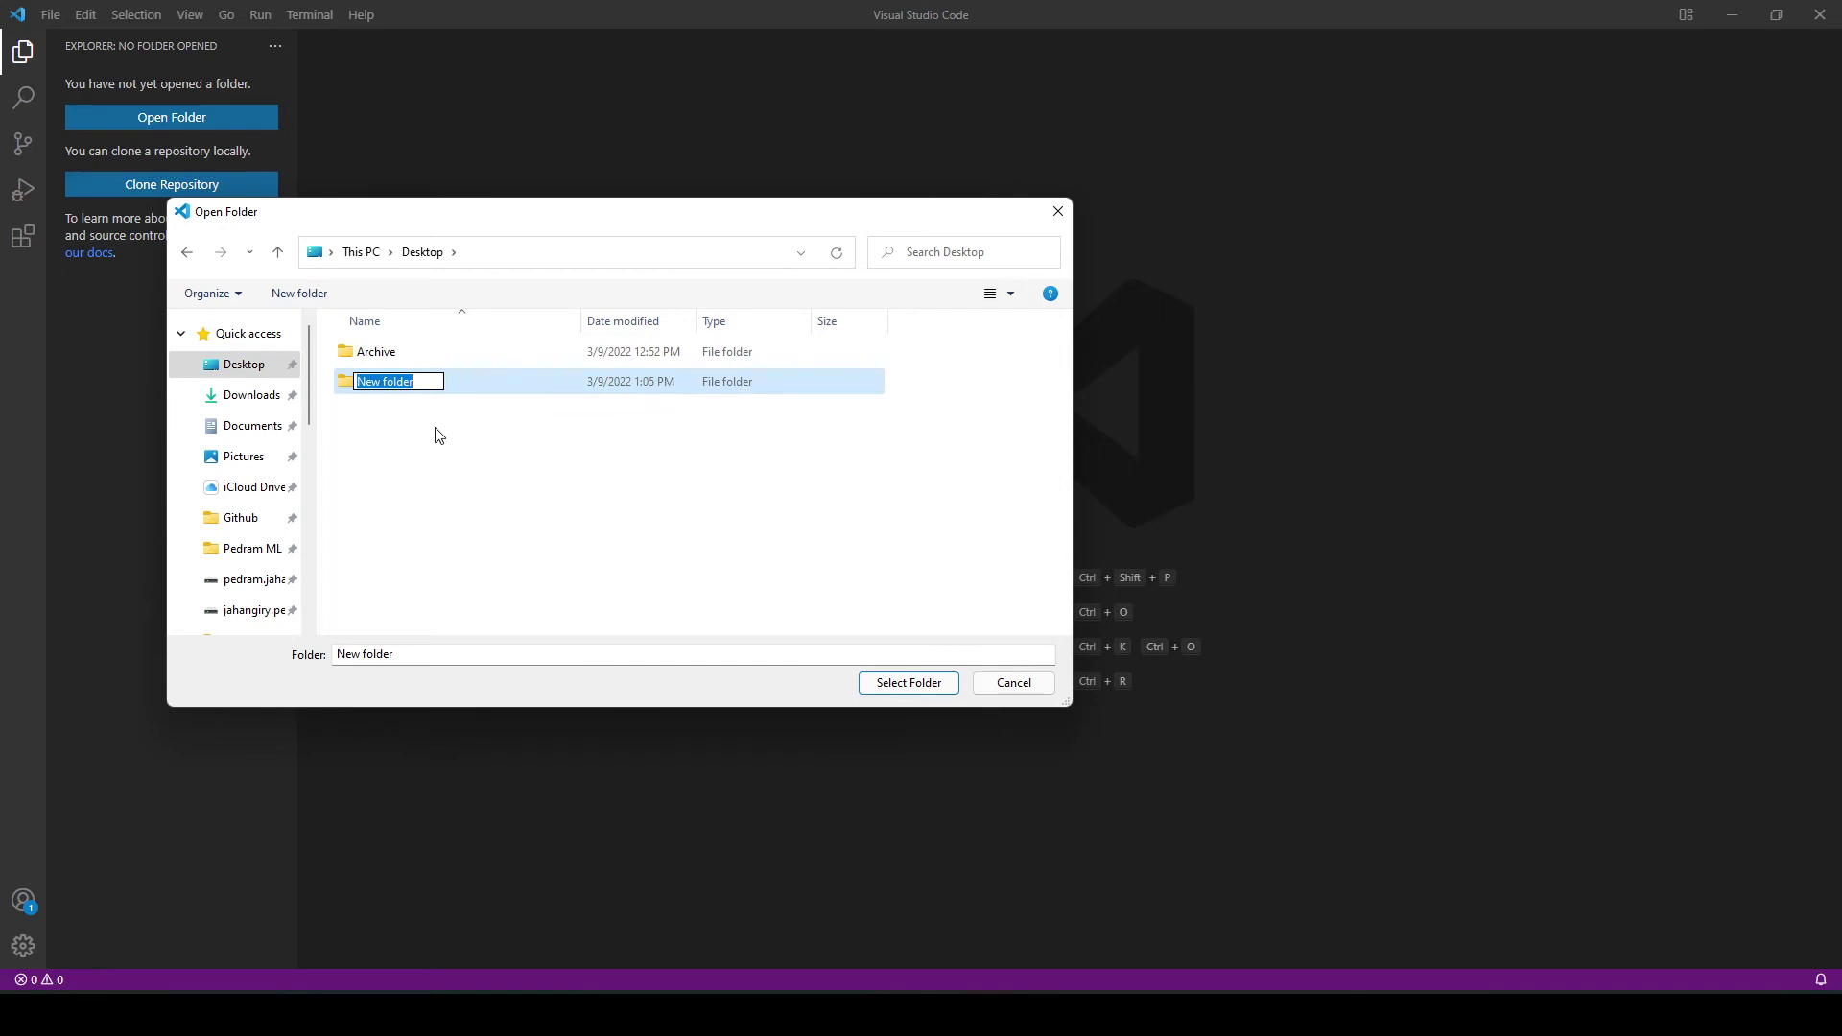
{"action": "type", "text": "workspace"}
{"action": "type", "text": "1"}
{"action": "key", "text": "Return"}
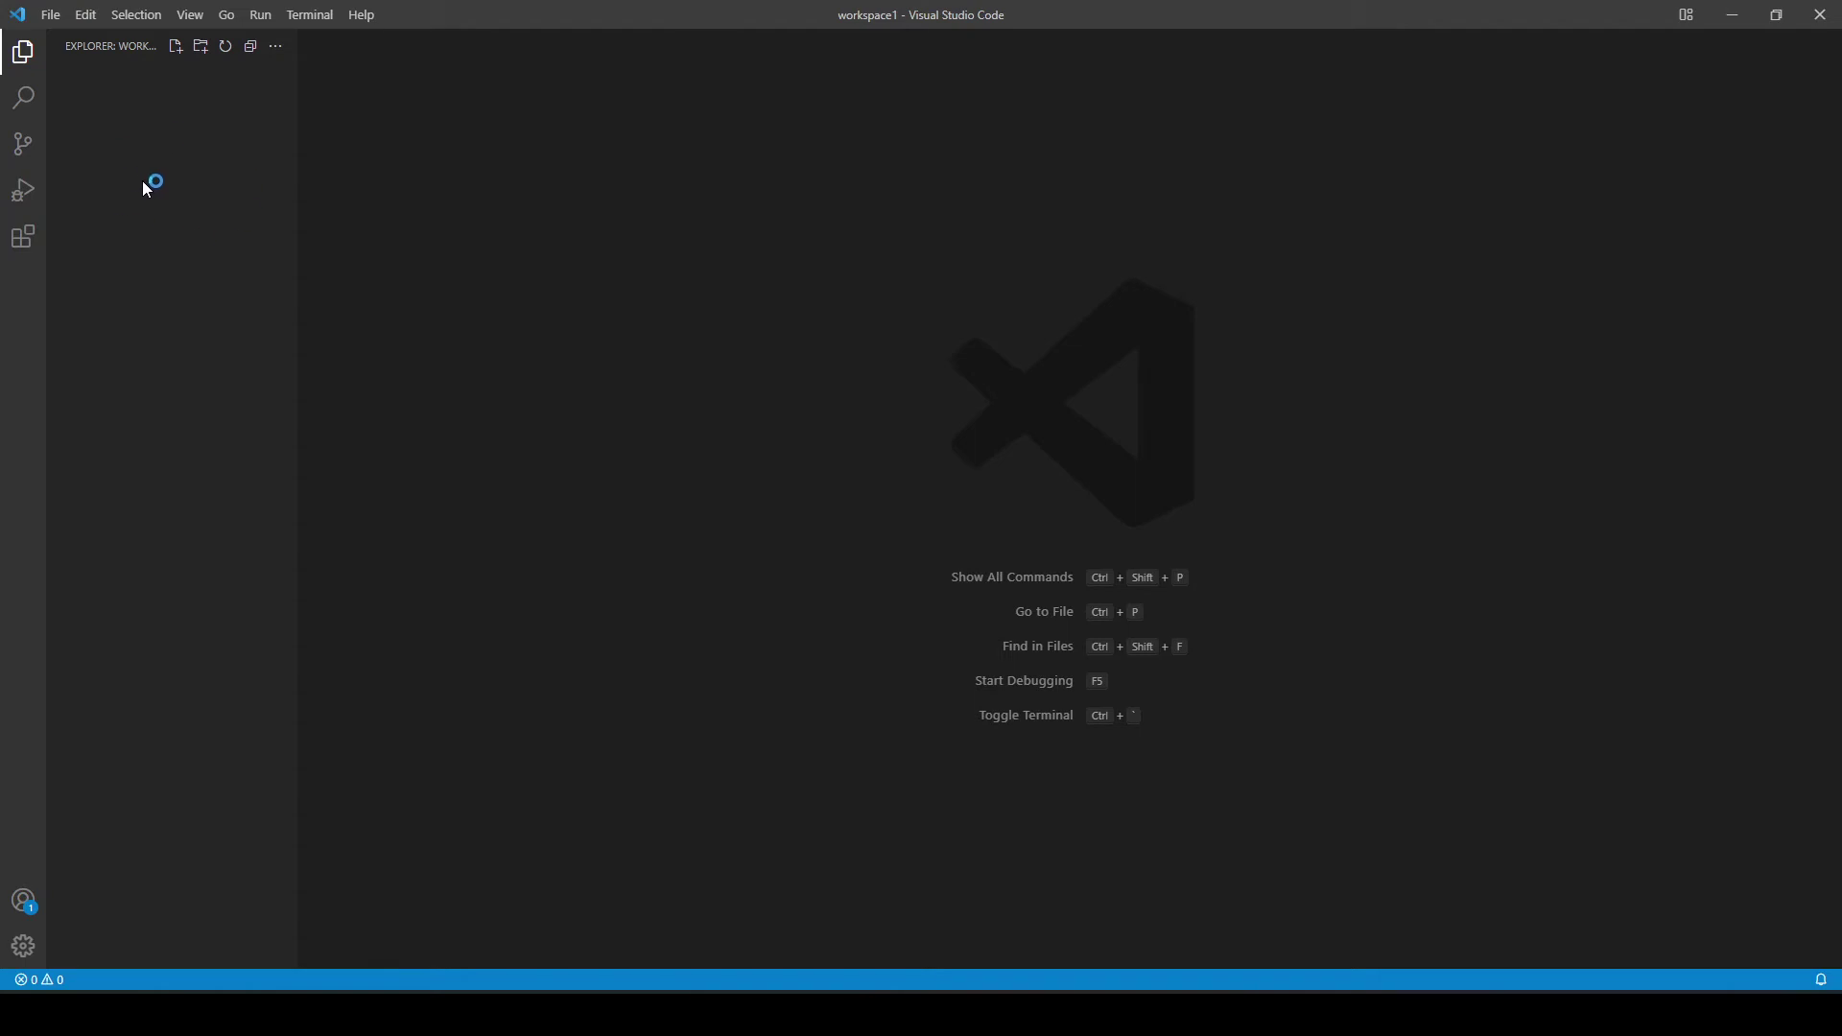
- Create test.py, test.R and test.css in workspace1 with the Explorer's New File button
{"action": "left_click", "coordinate": [175, 48]}
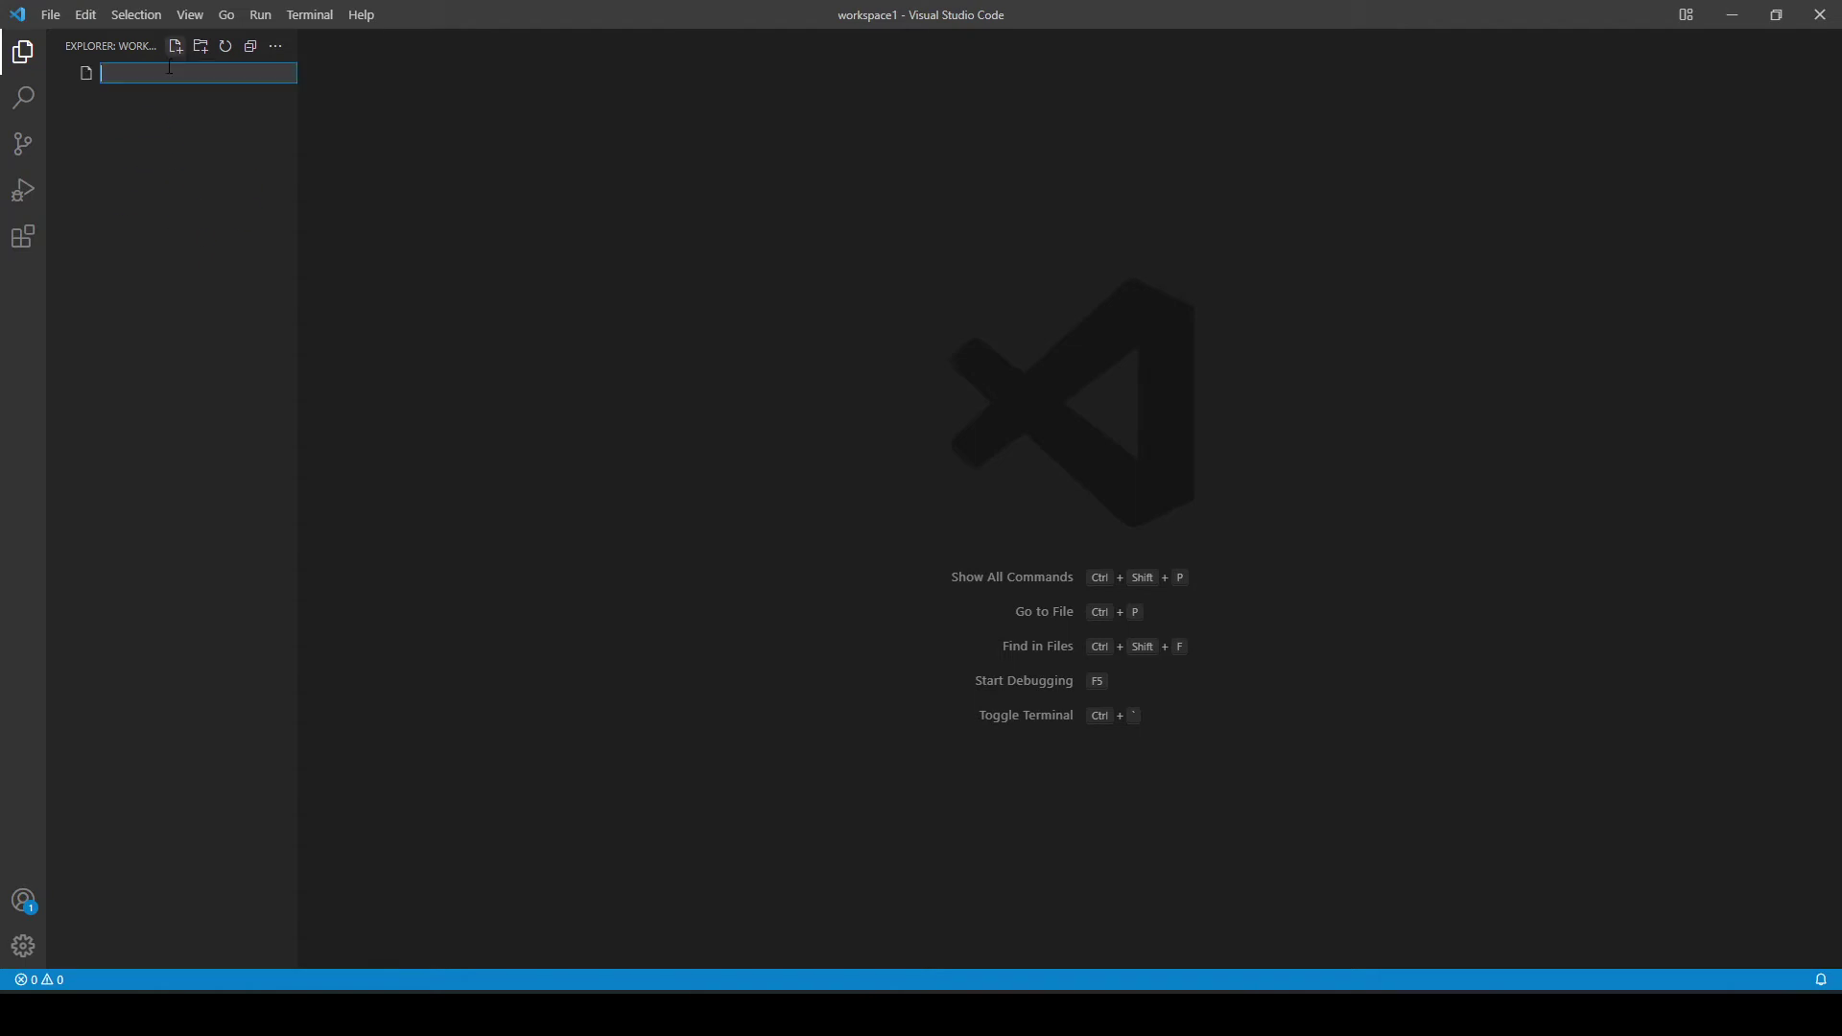
{"action": "type", "text": "test"}
{"action": "type", "text": ".py"}
{"action": "key", "text": "Return"}
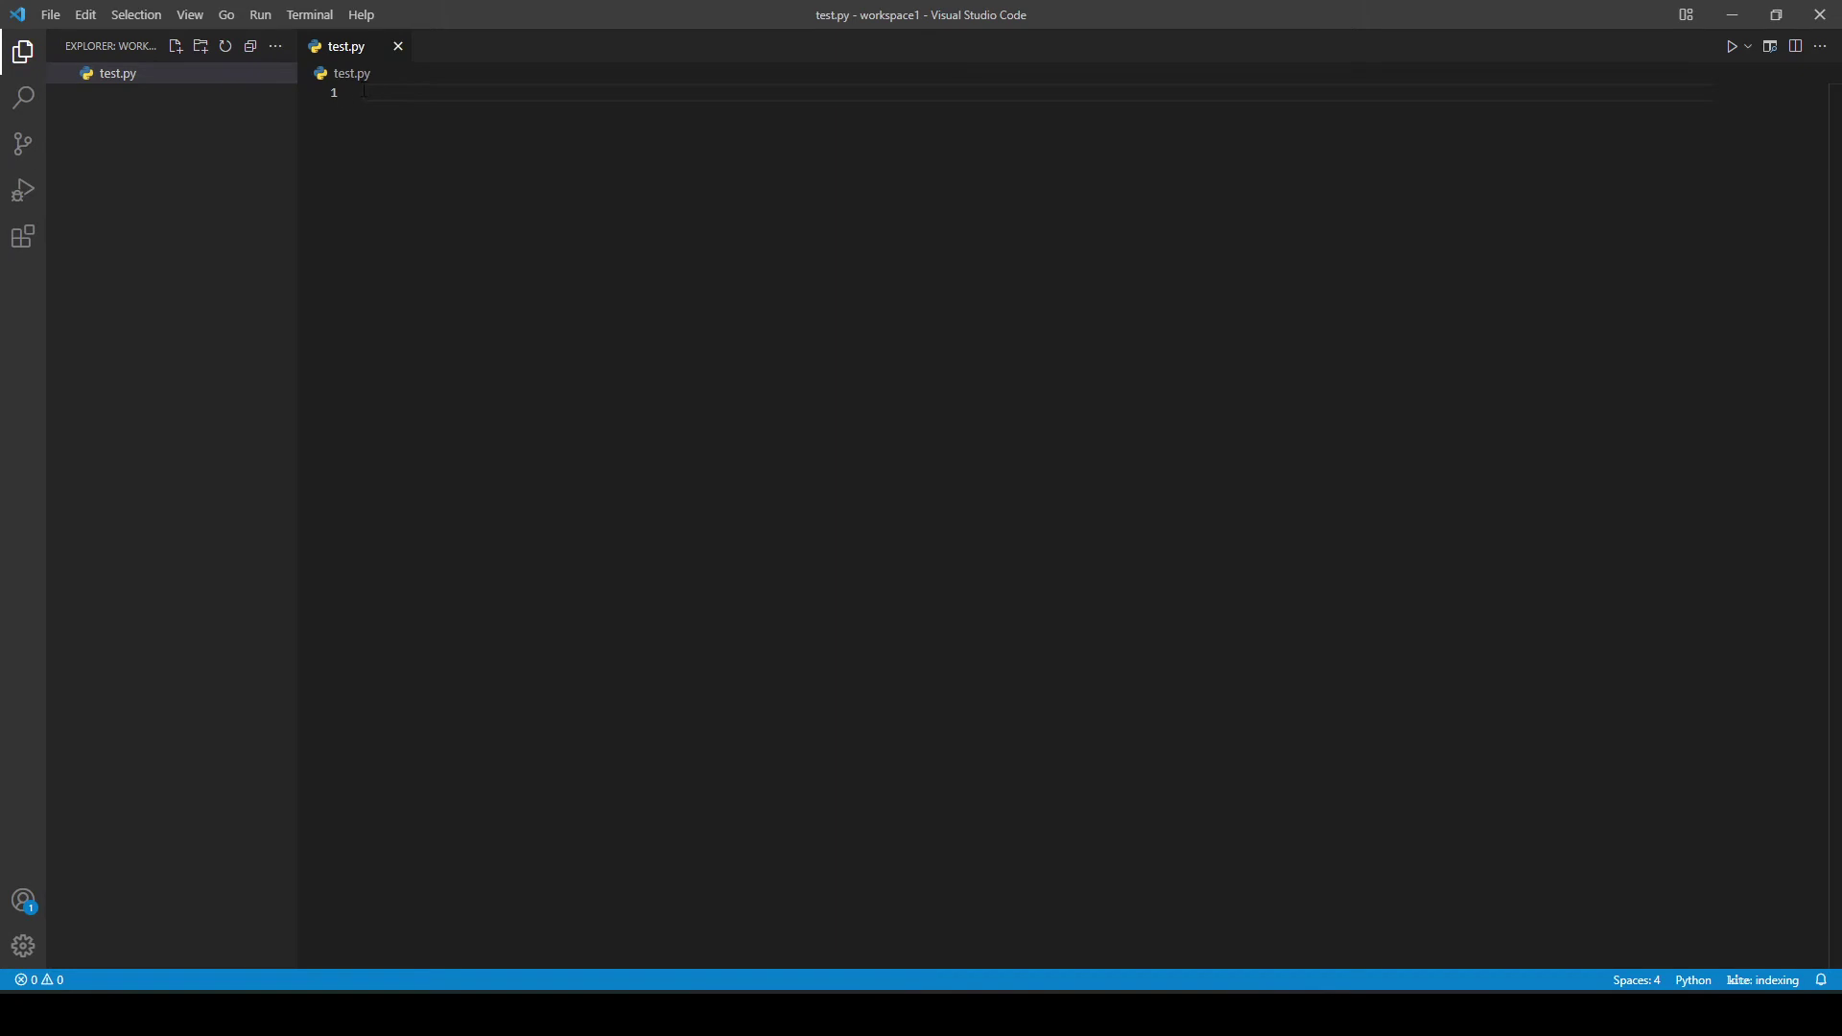
{"action": "left_click", "coordinate": [176, 48]}
{"action": "type", "text": "test."}
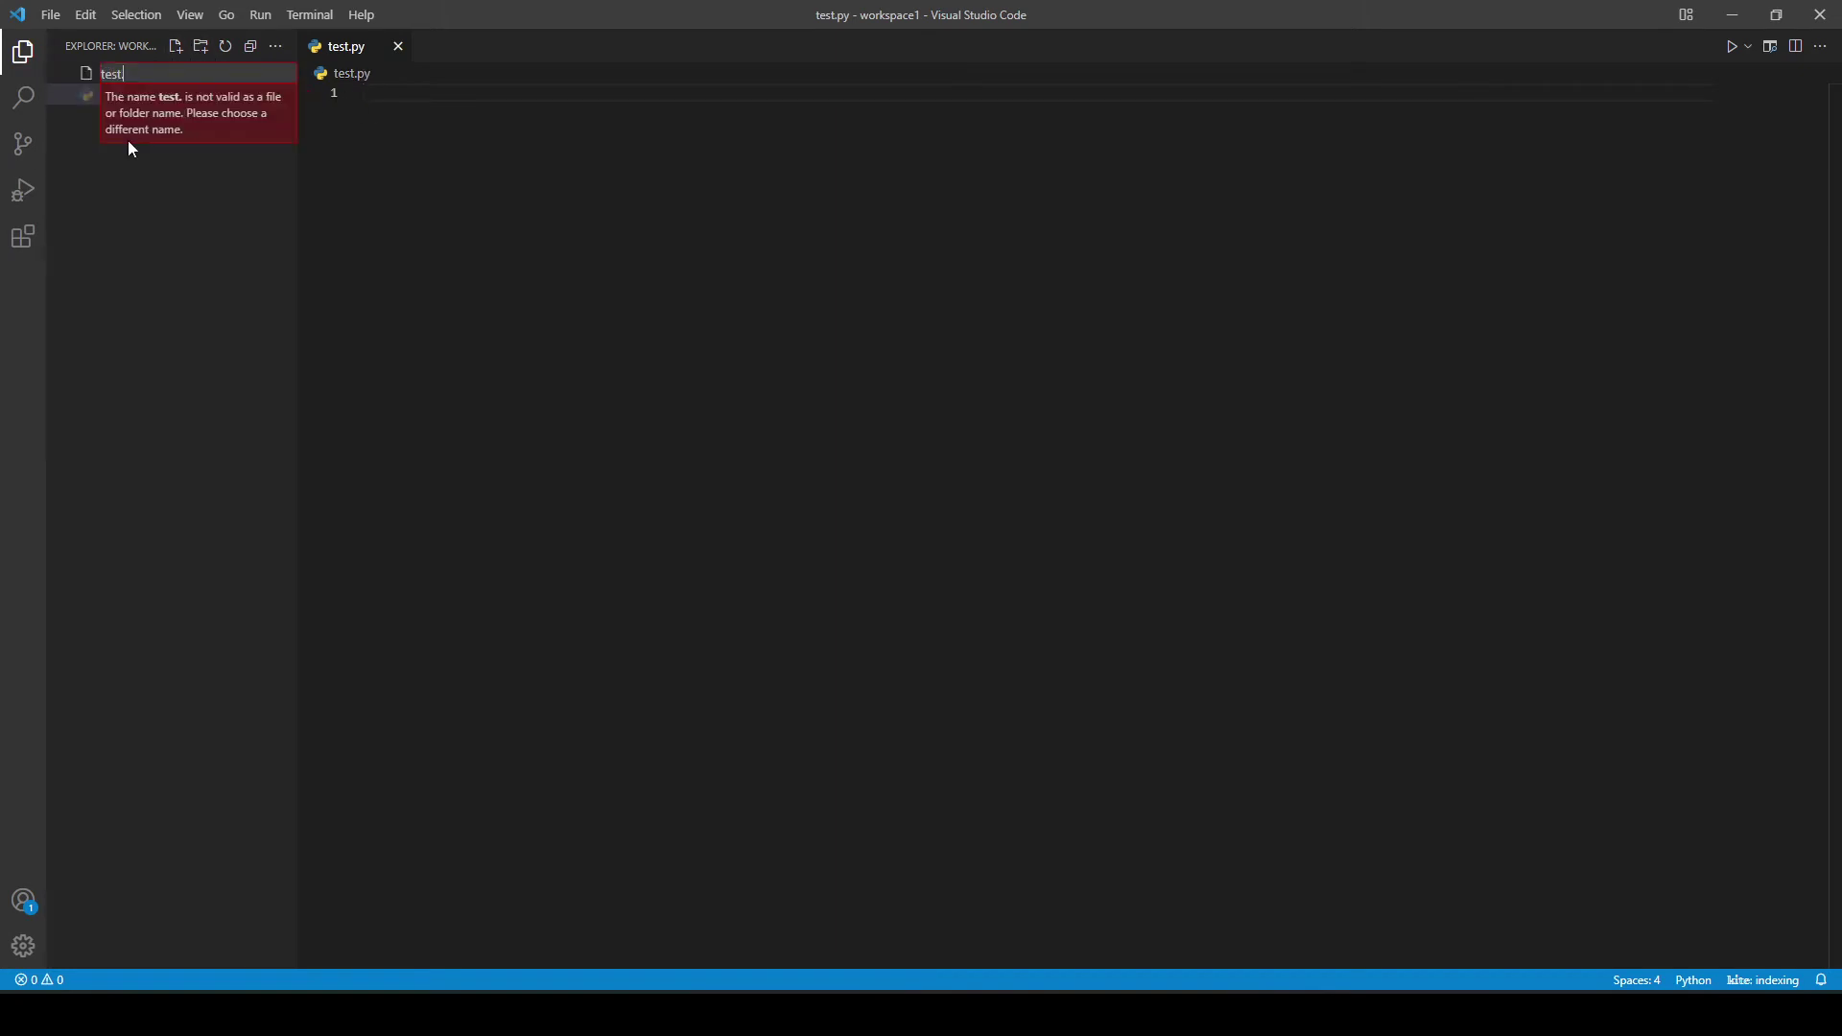
{"action": "type", "text": "R"}
{"action": "key", "text": "Return"}
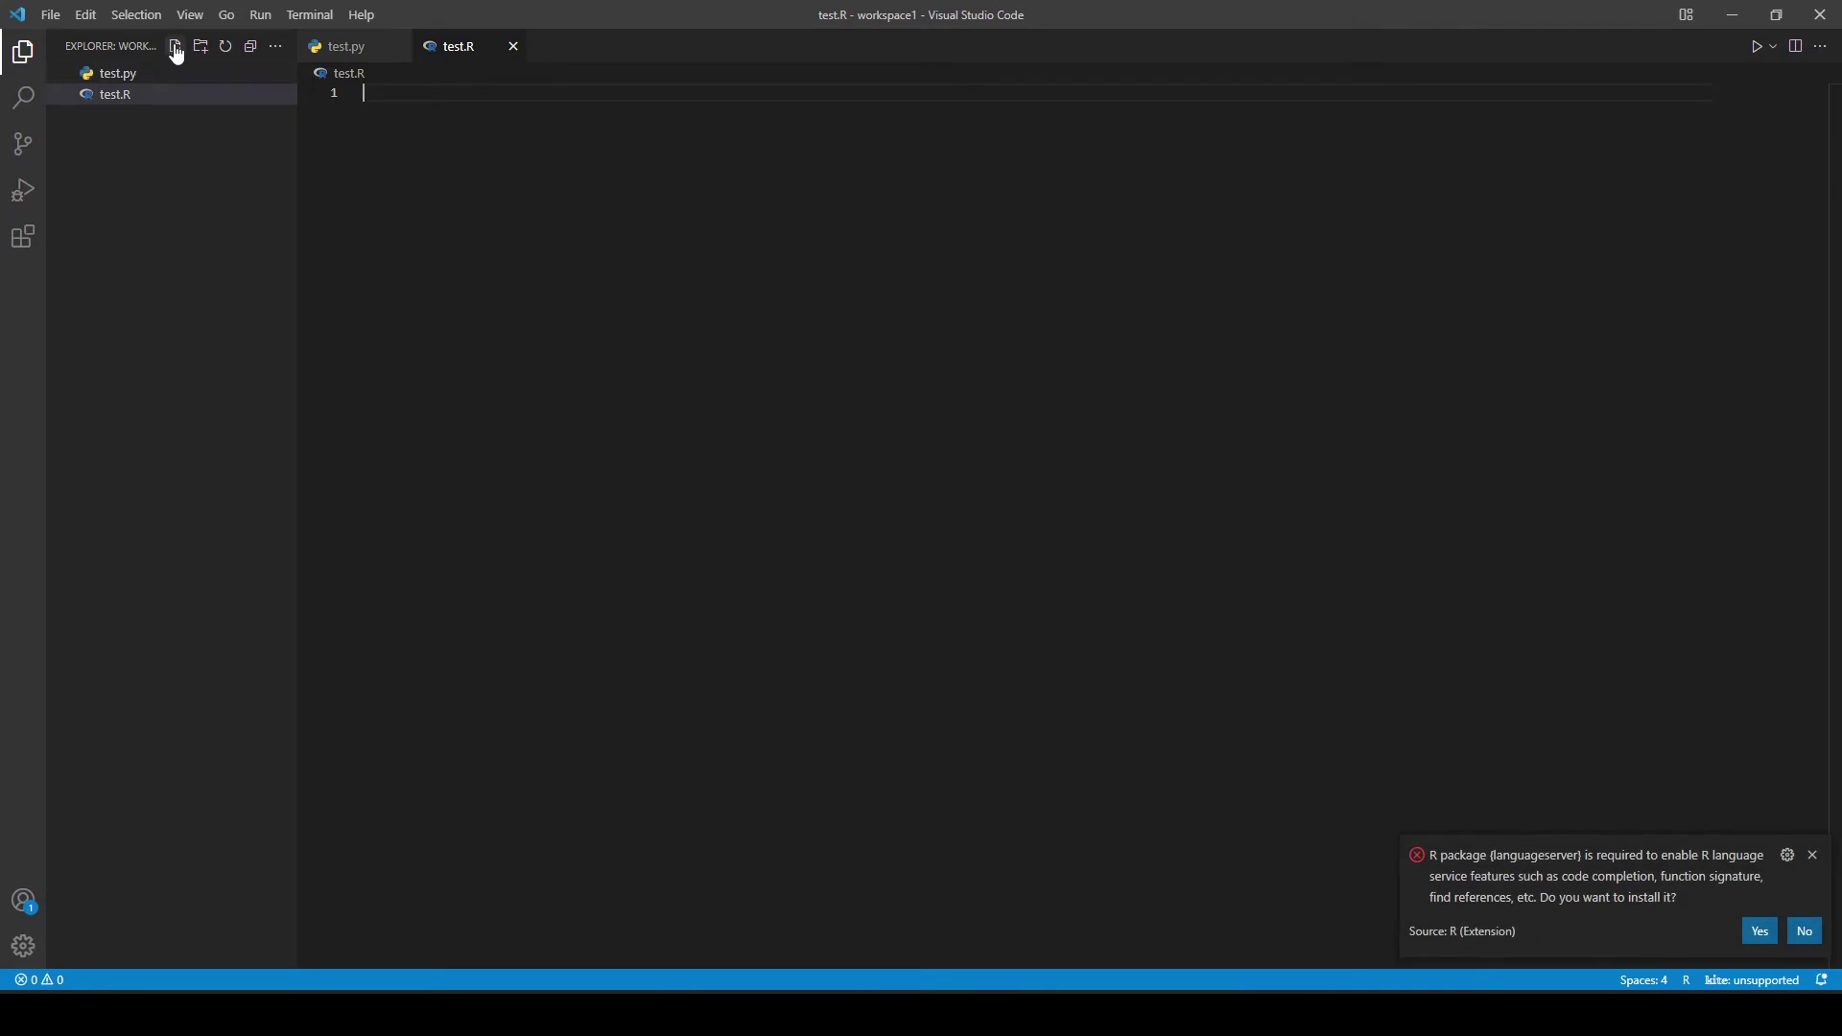
{"action": "left_click", "coordinate": [175, 47]}
{"action": "type", "text": "est."}
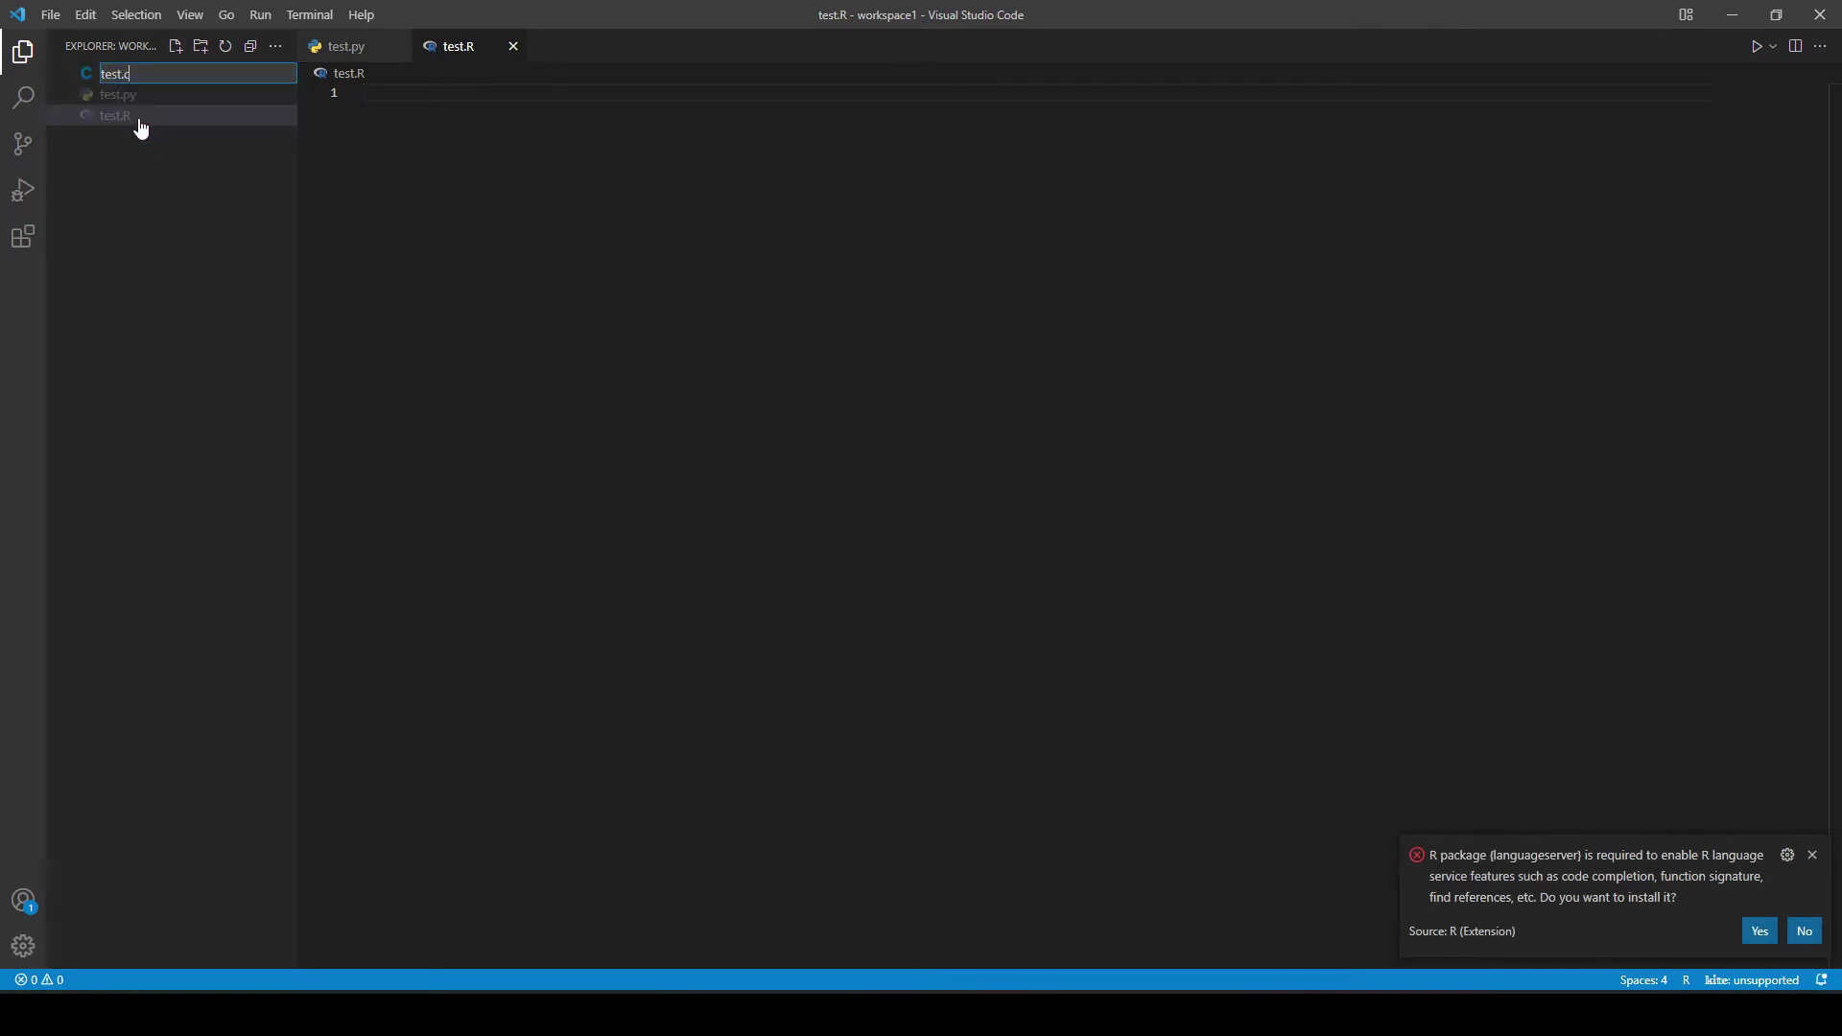
{"action": "type", "text": "css"}
{"action": "key", "text": "Return"}
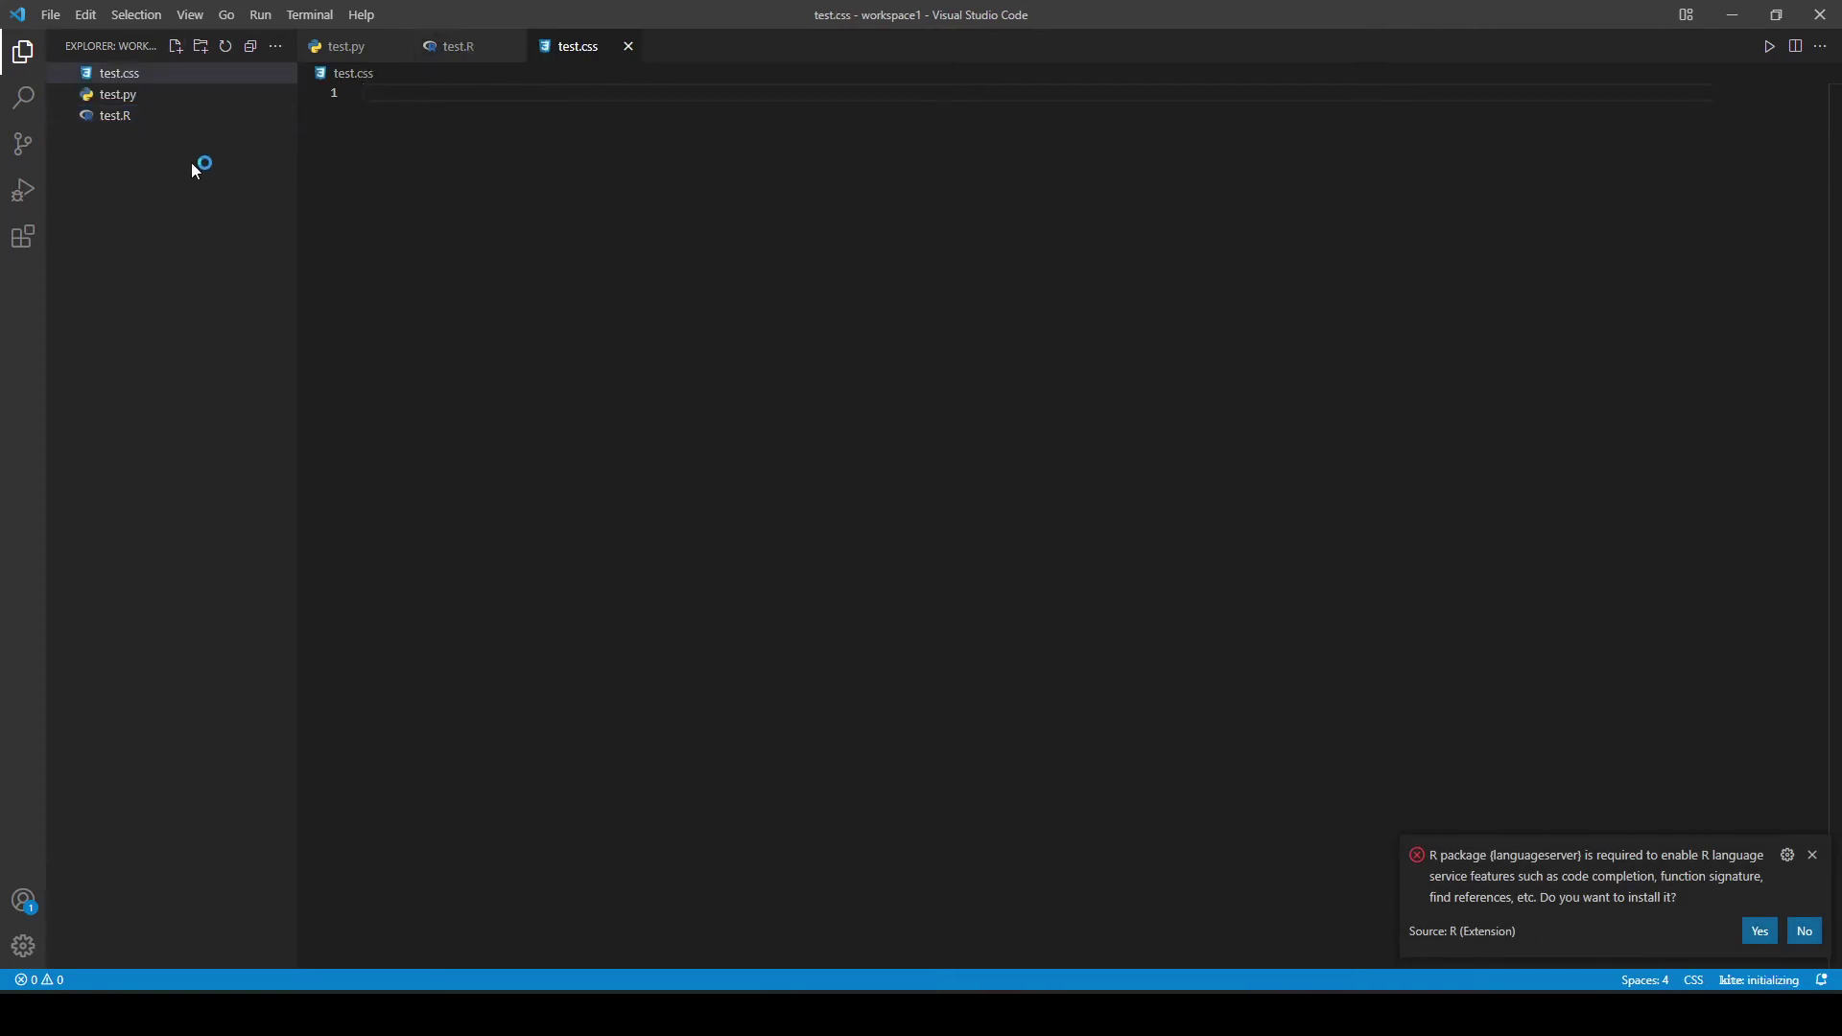
- Switch between the test.R and test.py tabs, then bring test.R up from the Explorer
{"action": "left_click", "coordinate": [452, 53]}
{"action": "left_click", "coordinate": [355, 51]}
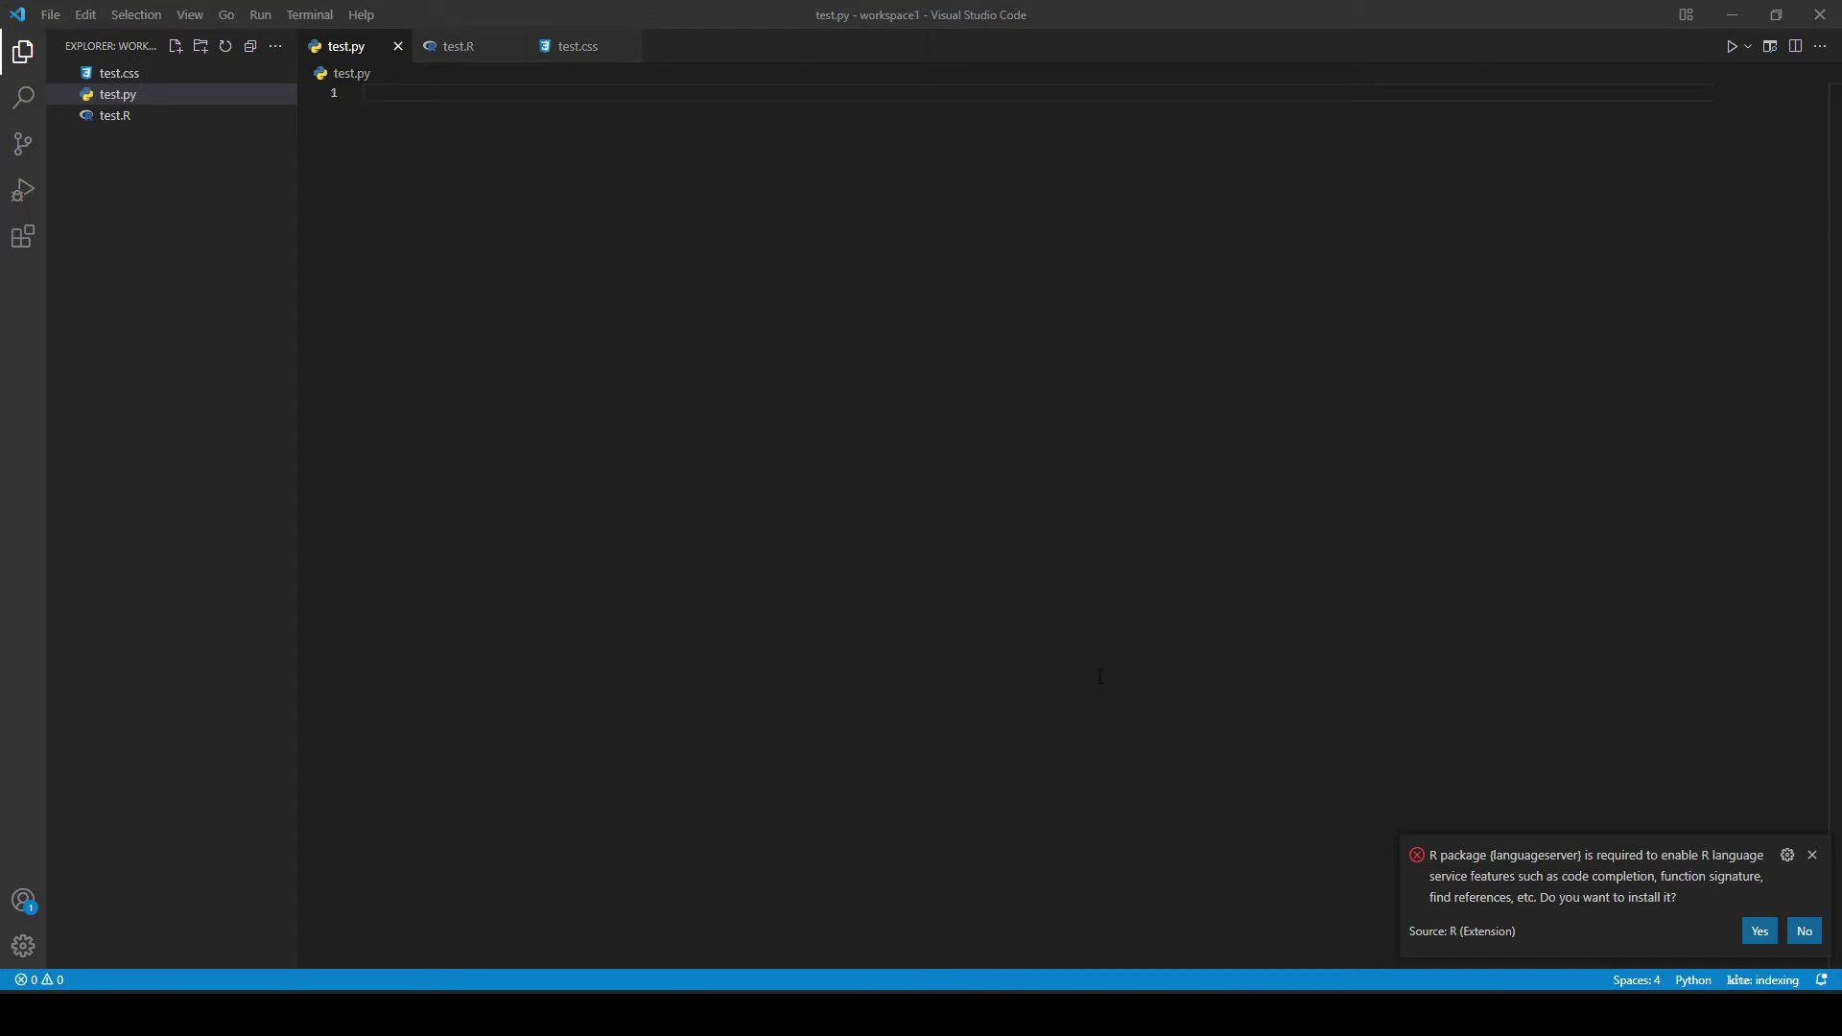
{"action": "left_click", "coordinate": [108, 119]}
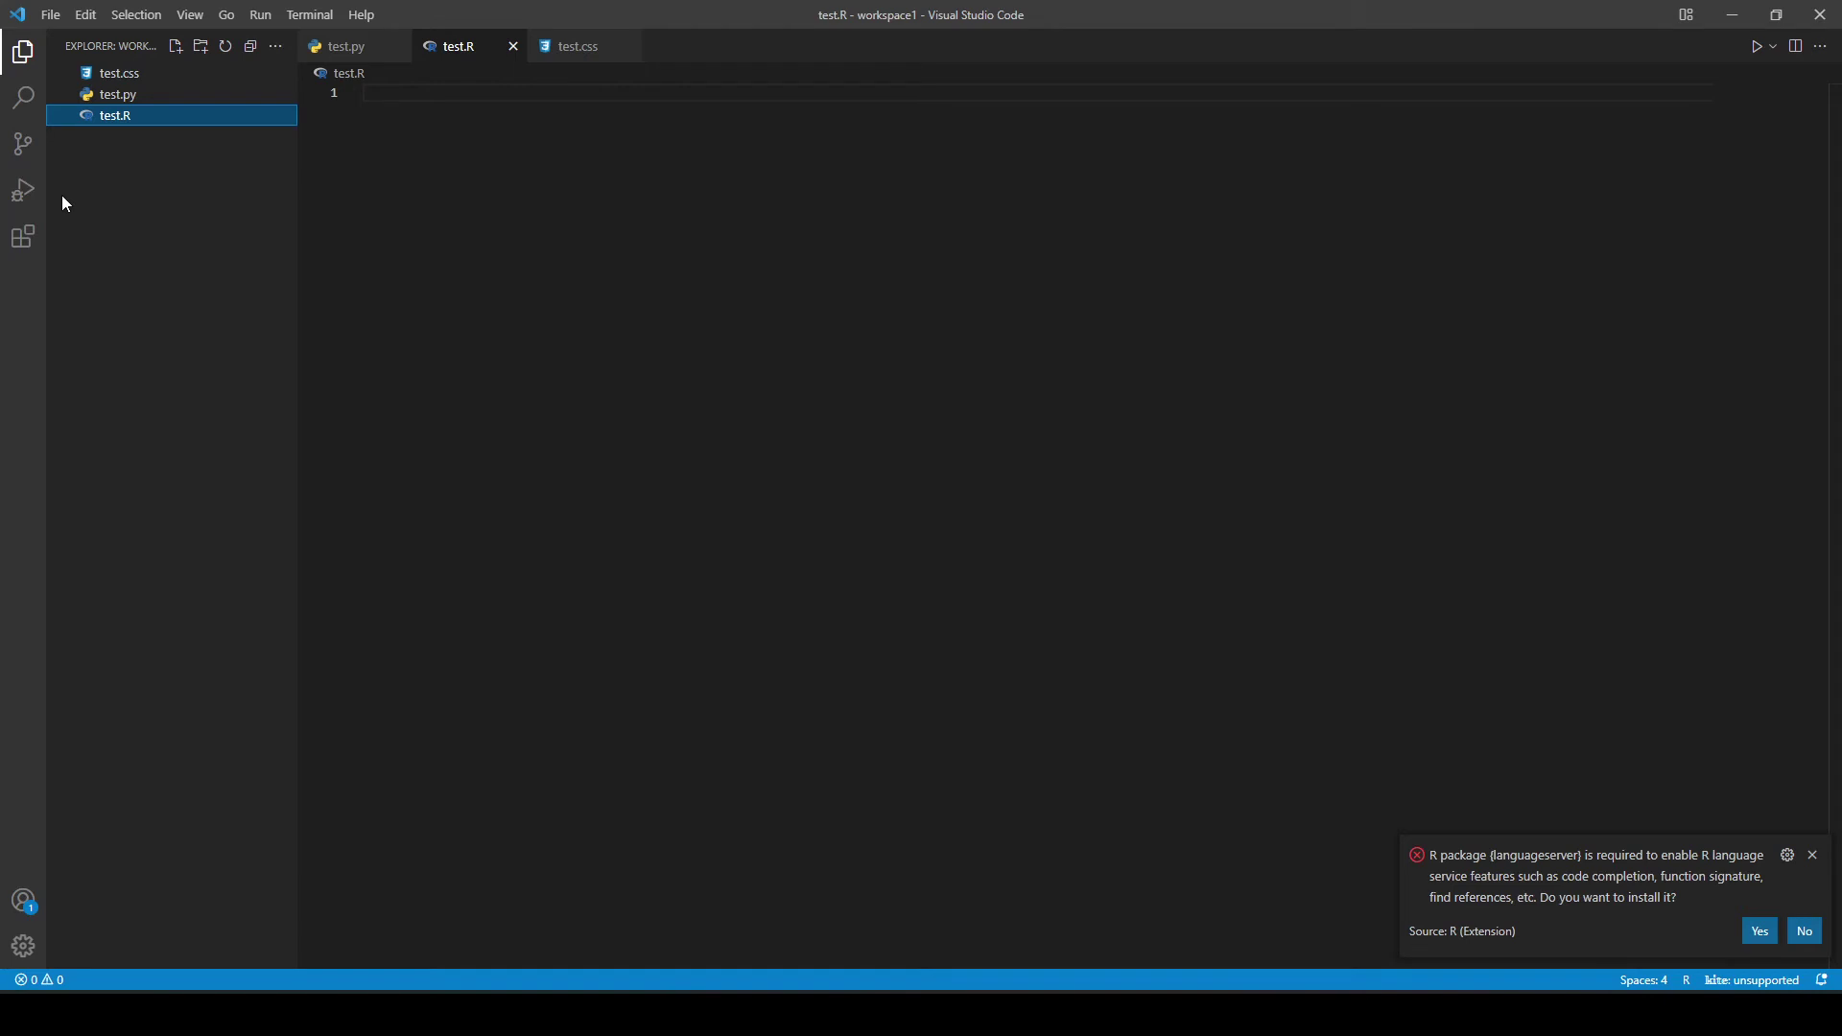
- Cycle through the Explorer, Source Control and Run and Debug views, ending on Extensions
{"action": "left_click", "coordinate": [23, 58]}
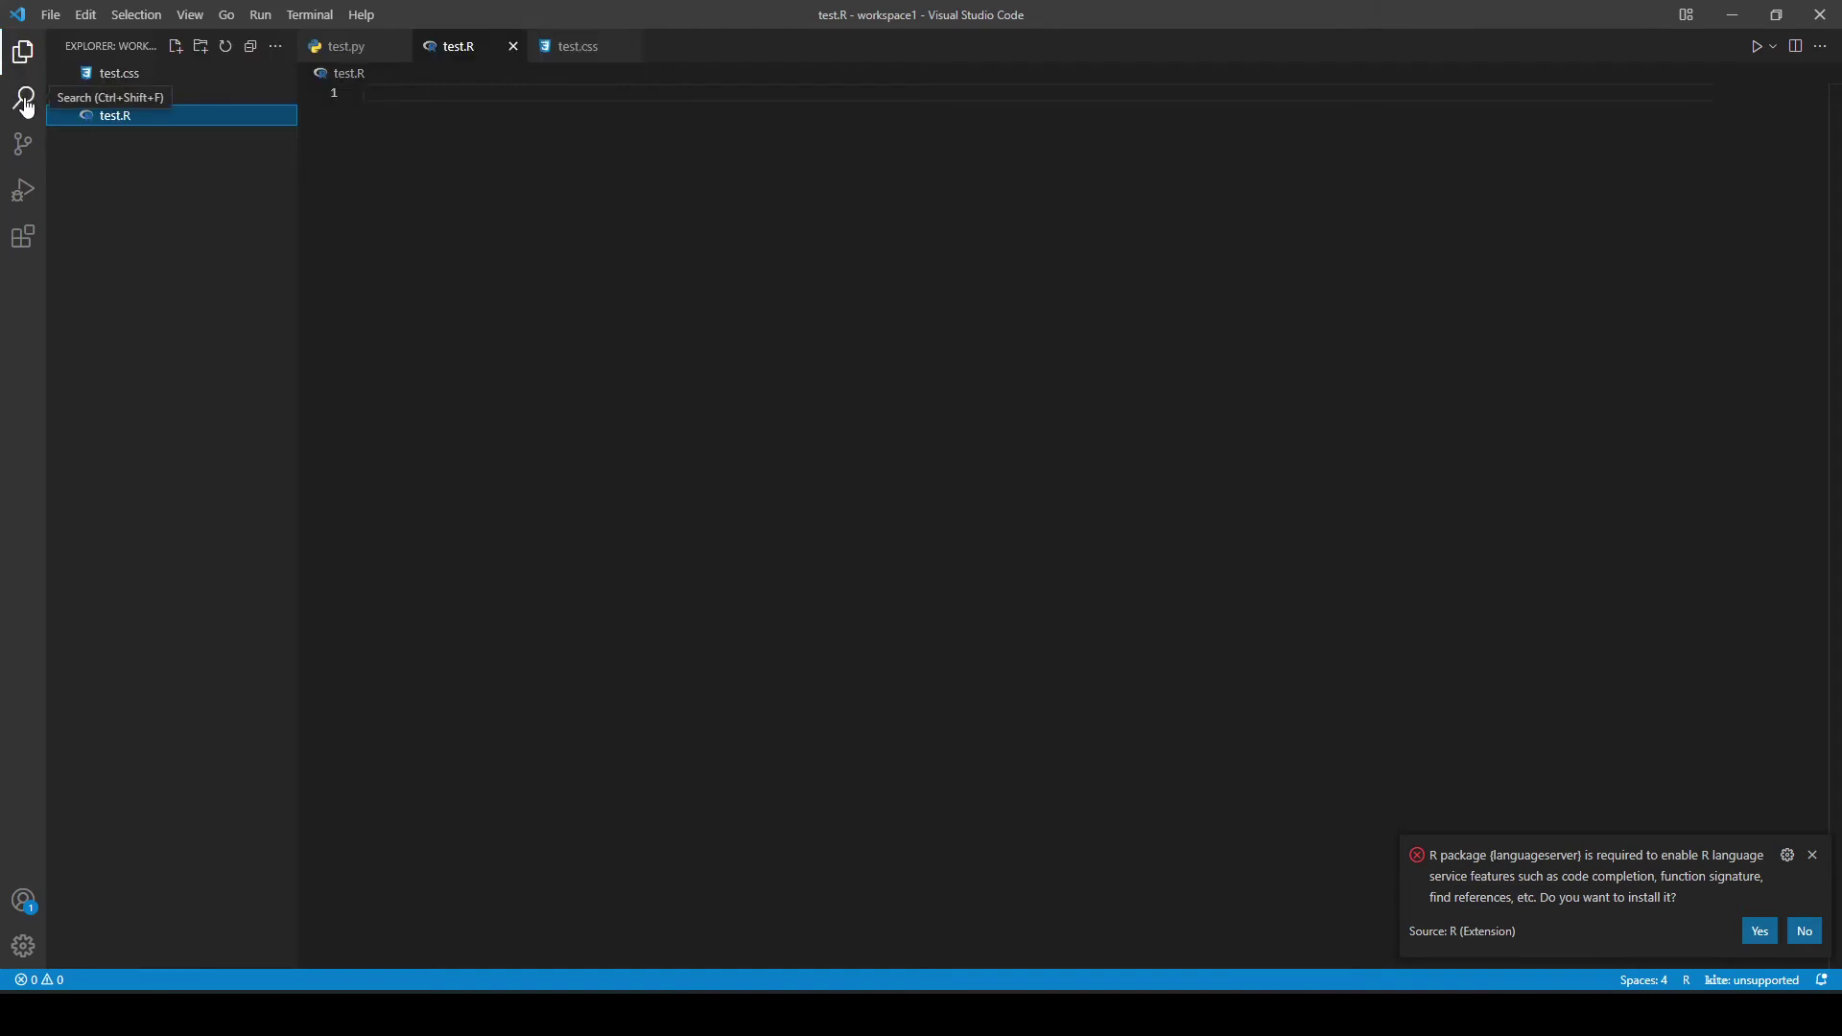
{"action": "left_click", "coordinate": [23, 143]}
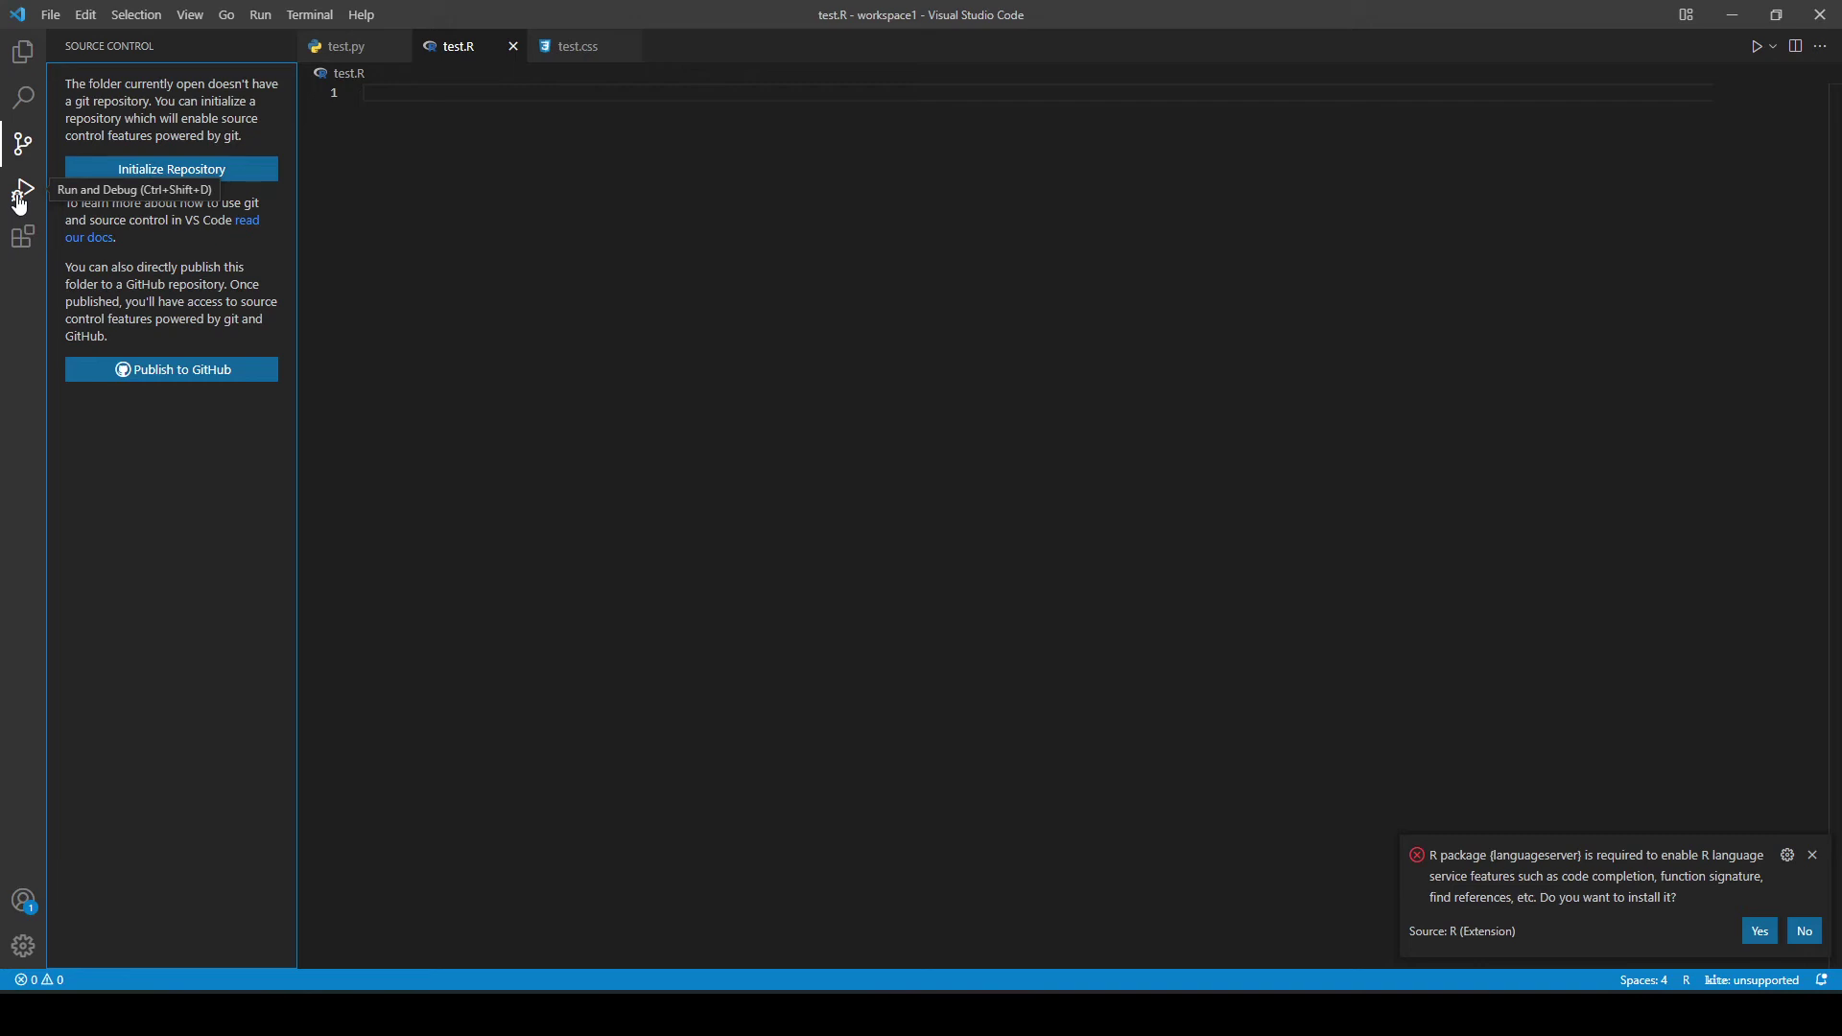
{"action": "left_click", "coordinate": [20, 202]}
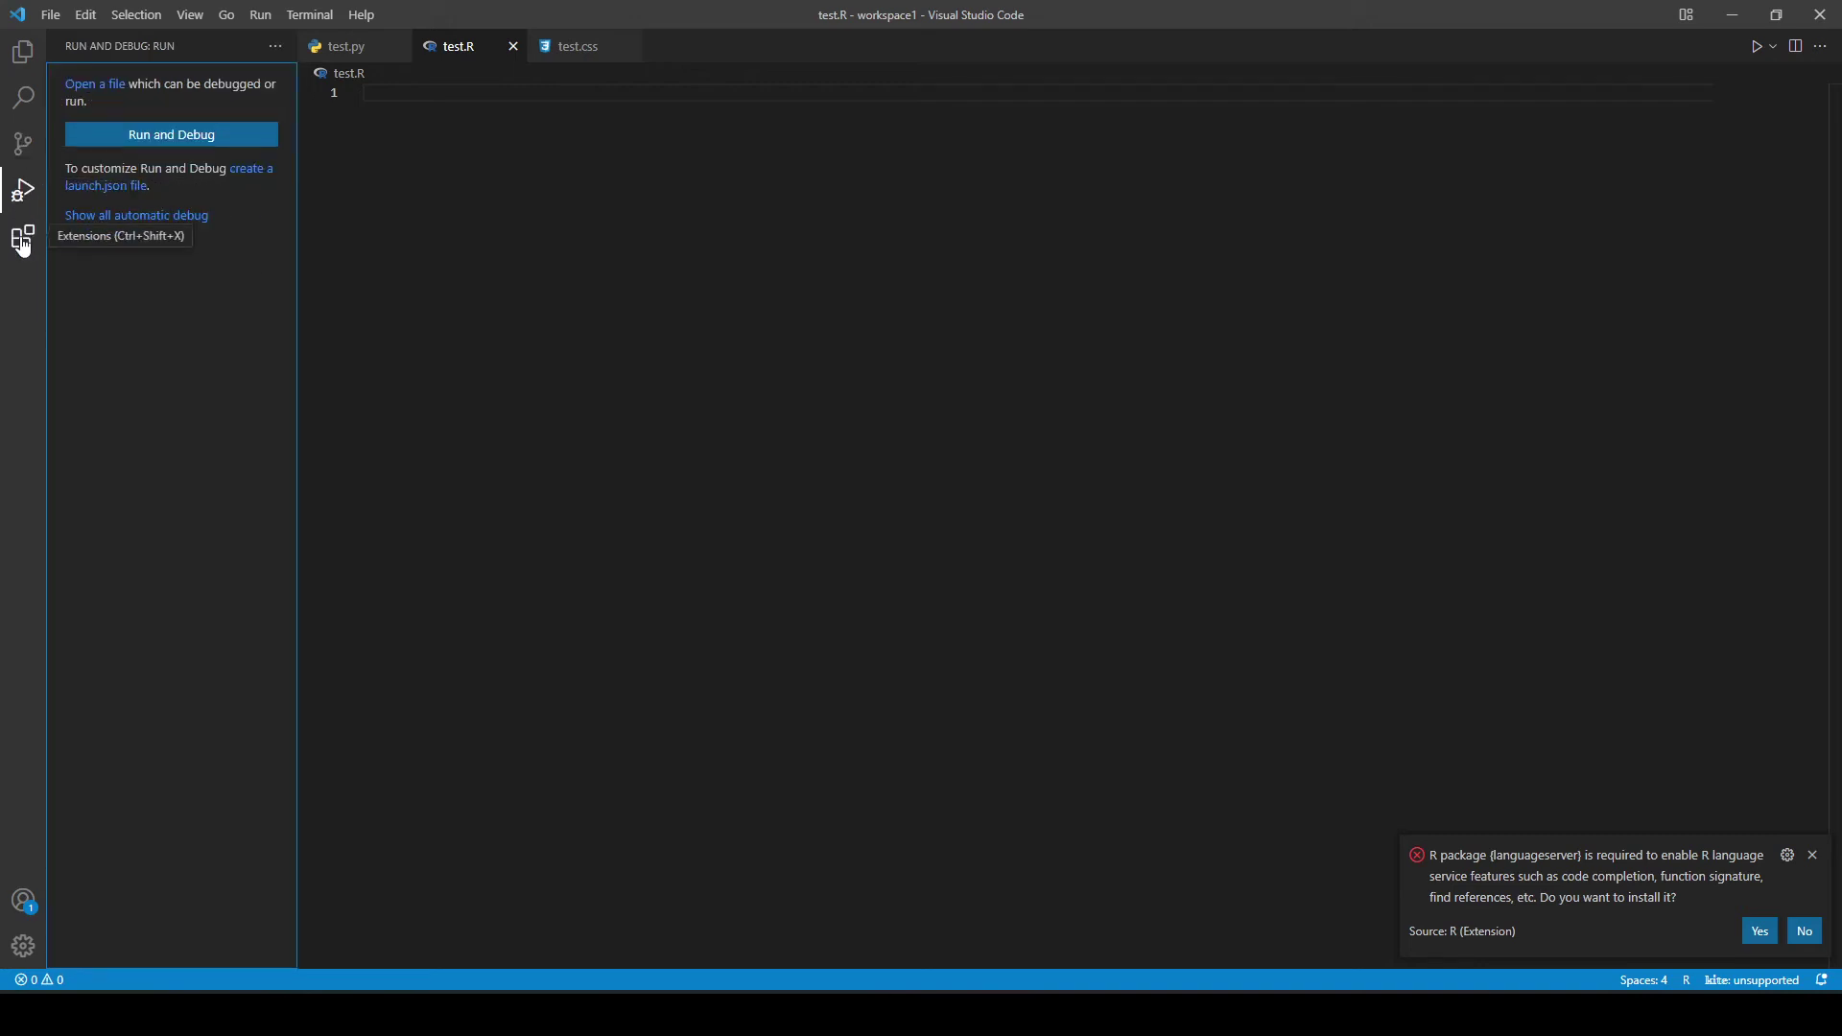
{"action": "left_click", "coordinate": [22, 241]}
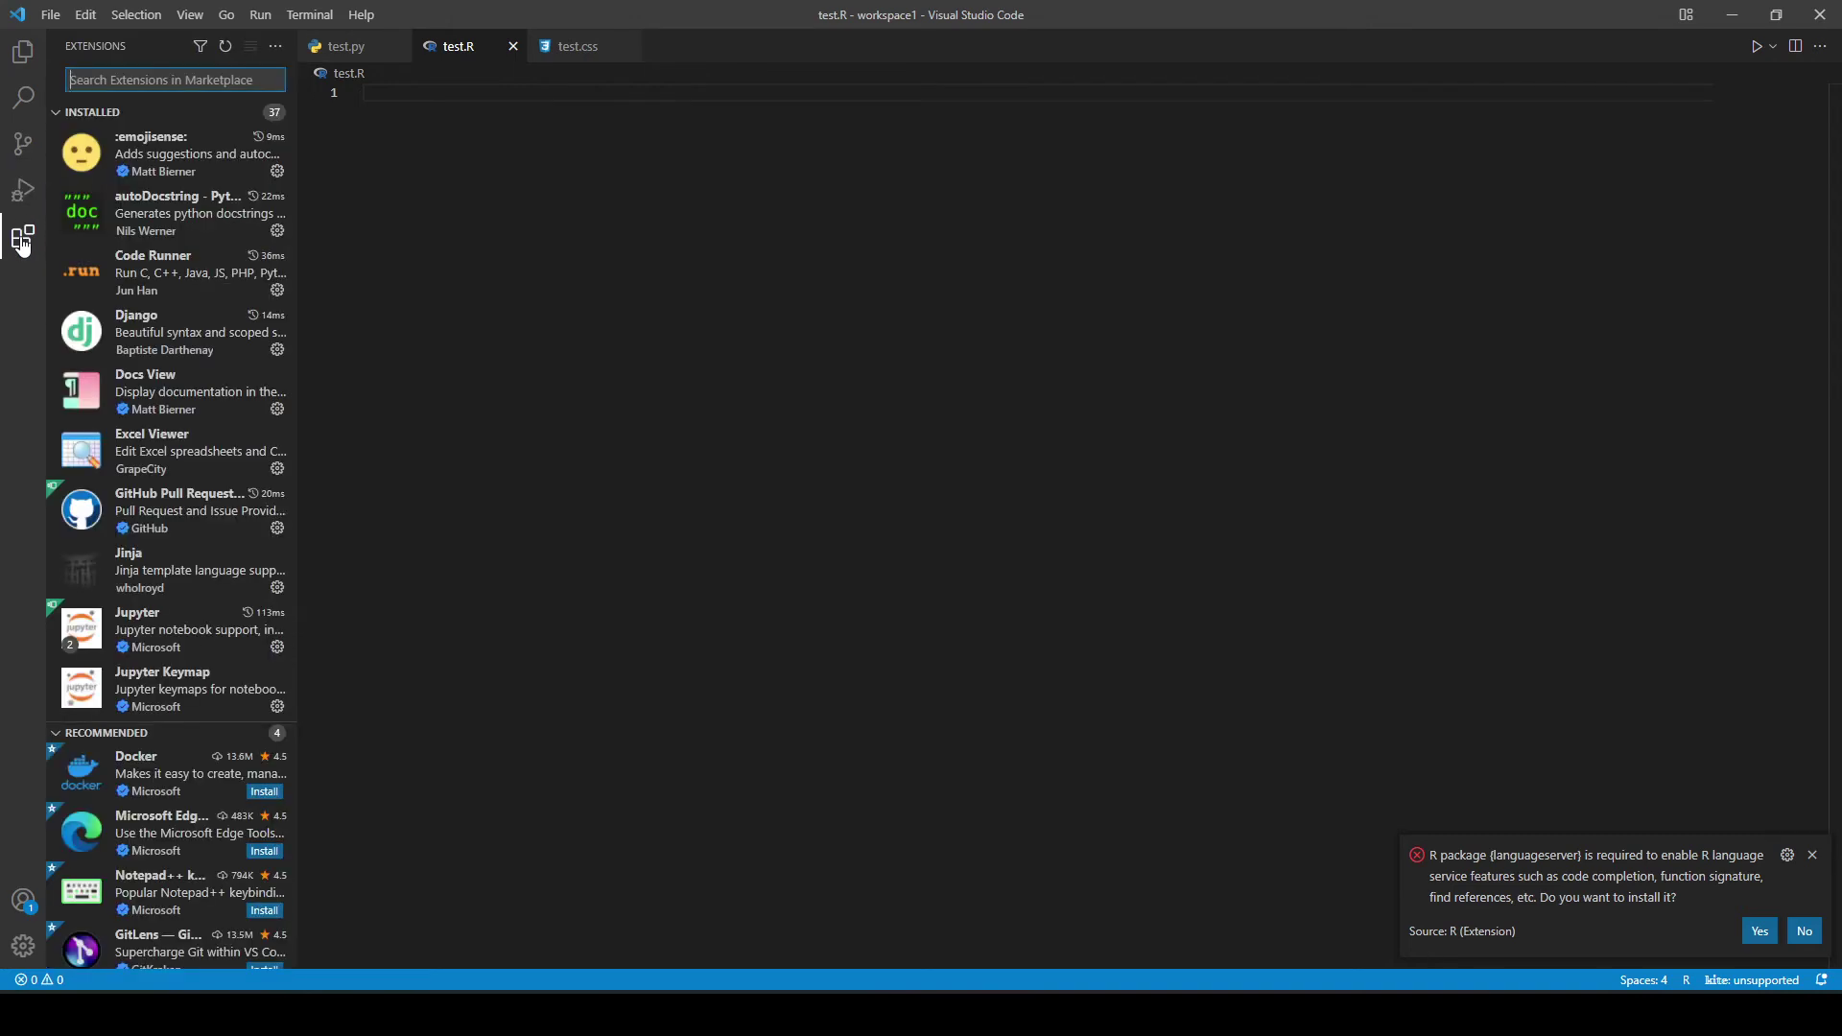
- Collapse the Installed and Recommended extension lists and search the marketplace for python
{"action": "left_click", "coordinate": [55, 113]}
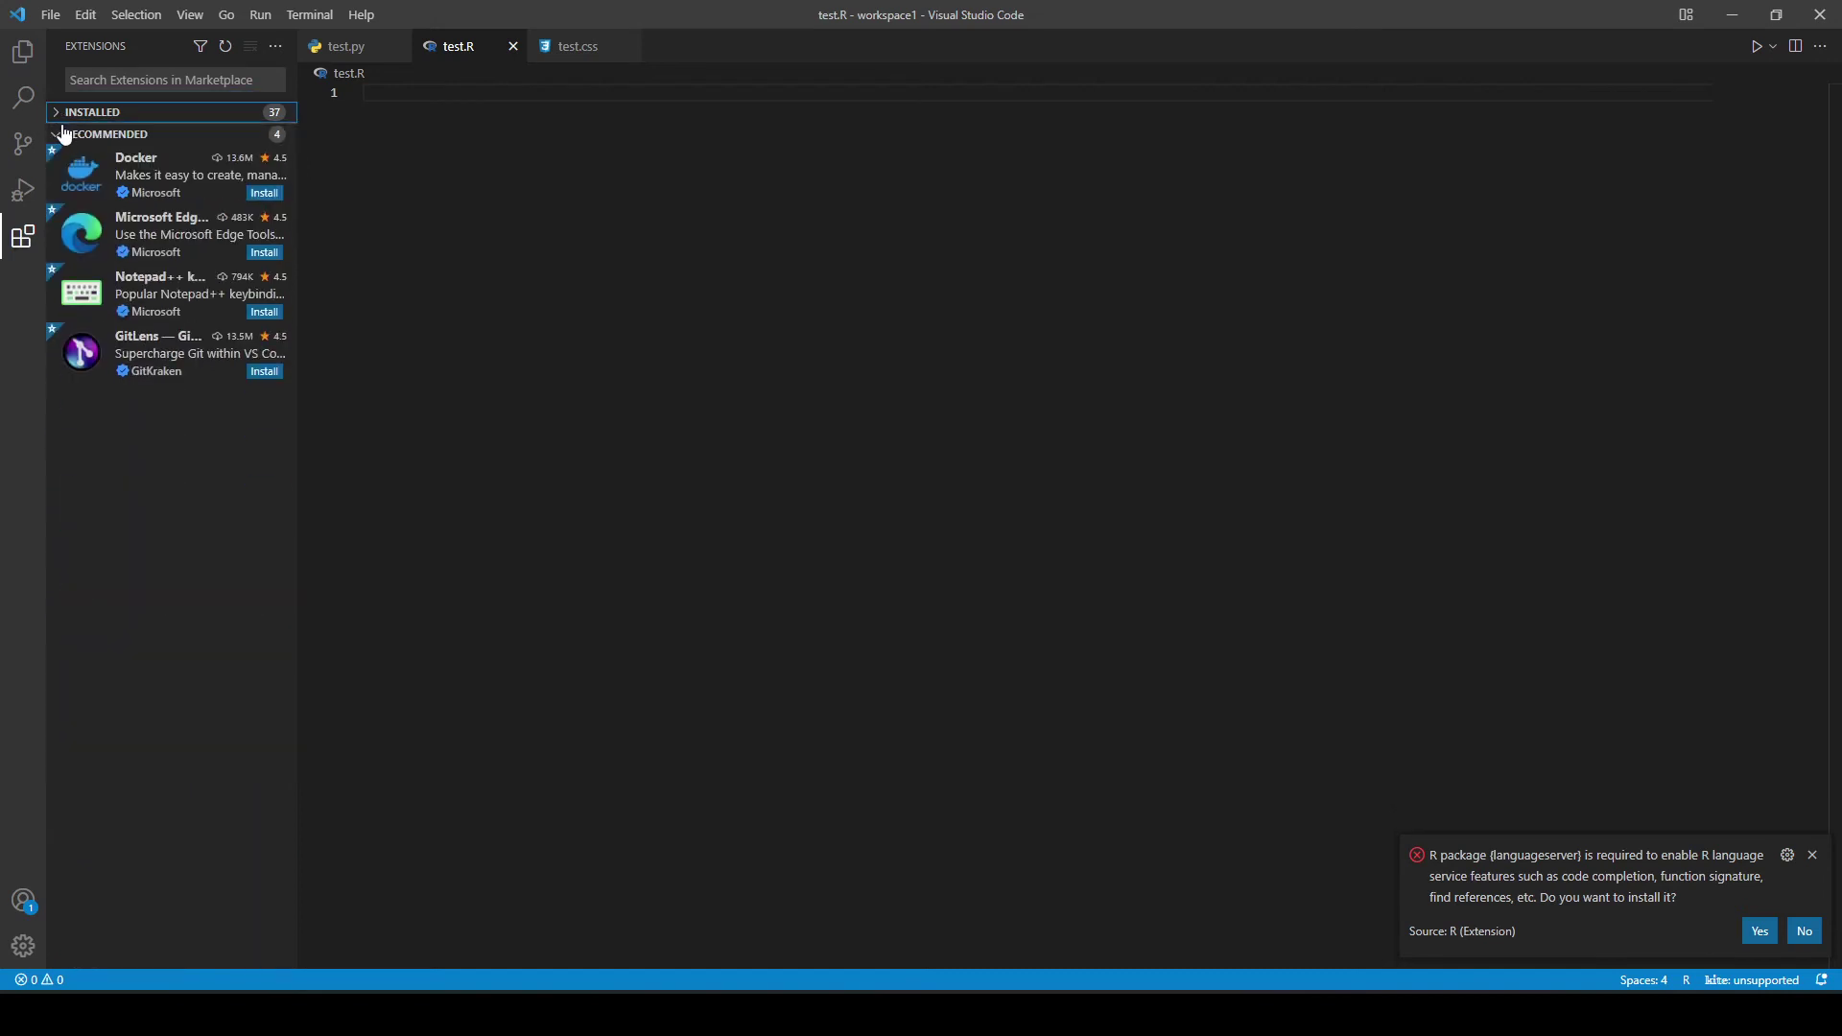
{"action": "left_click", "coordinate": [61, 133]}
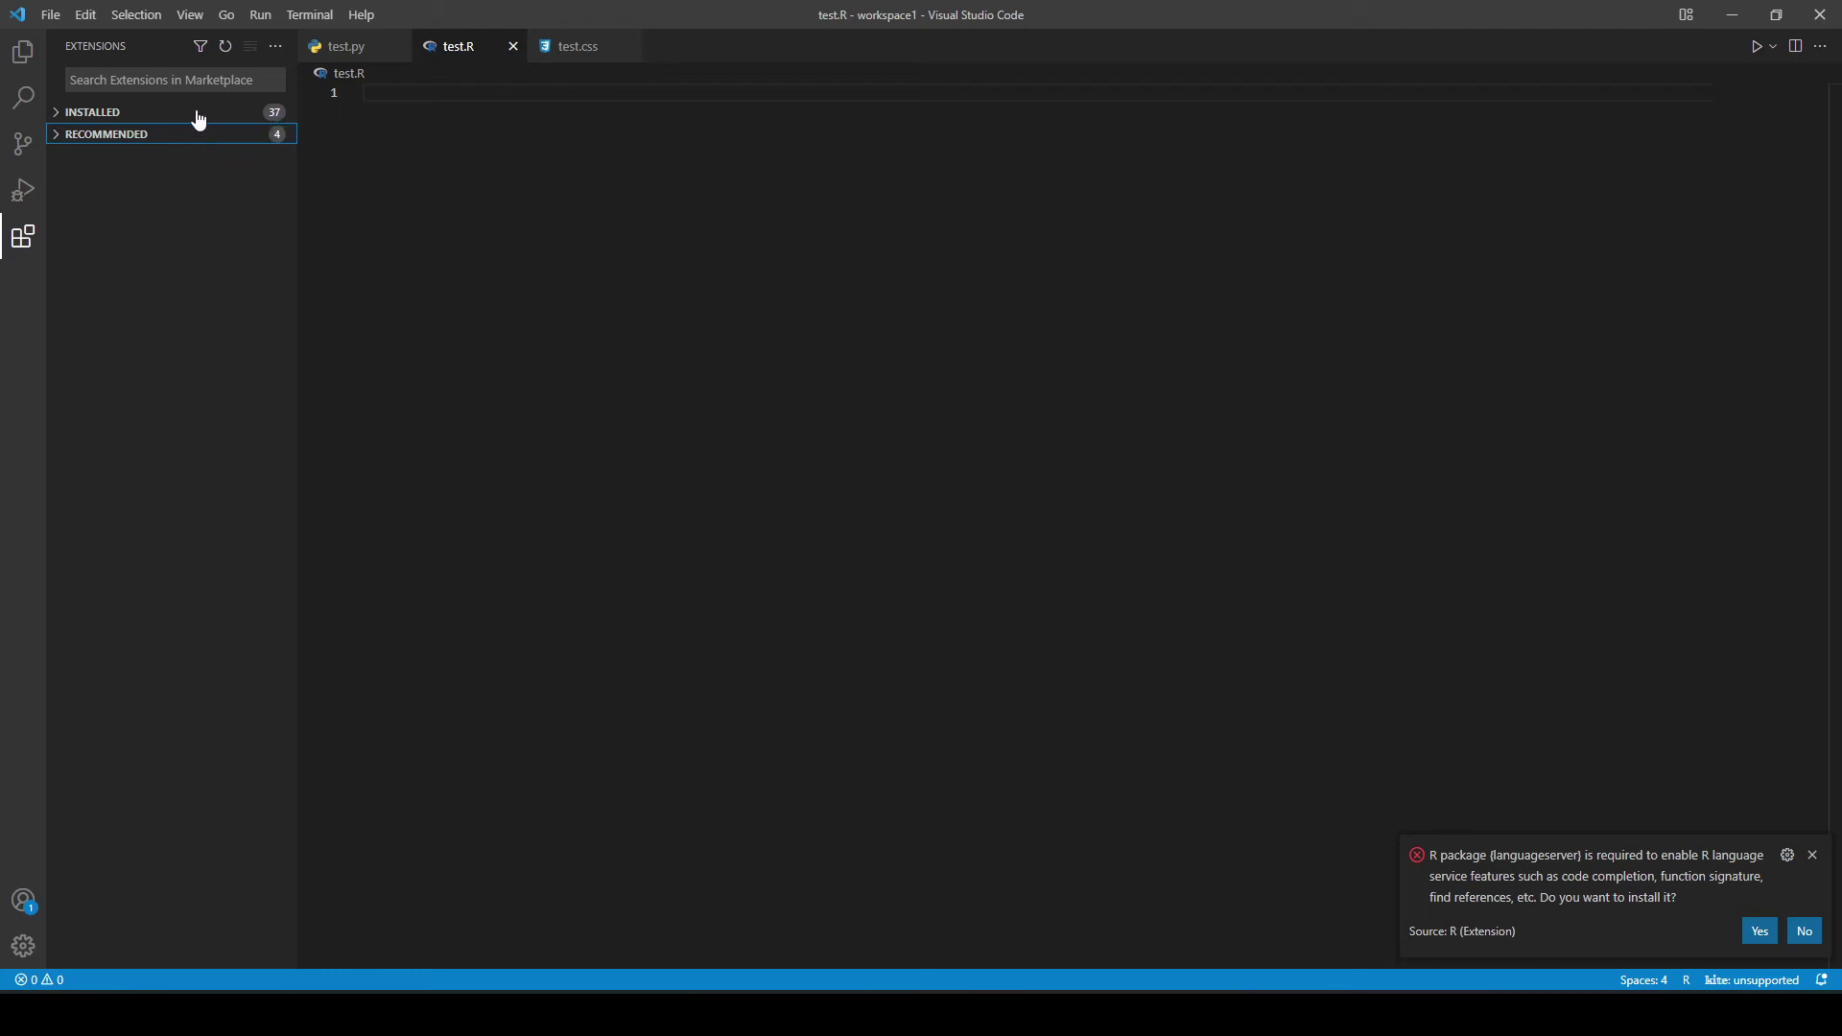
{"action": "left_click", "coordinate": [172, 80]}
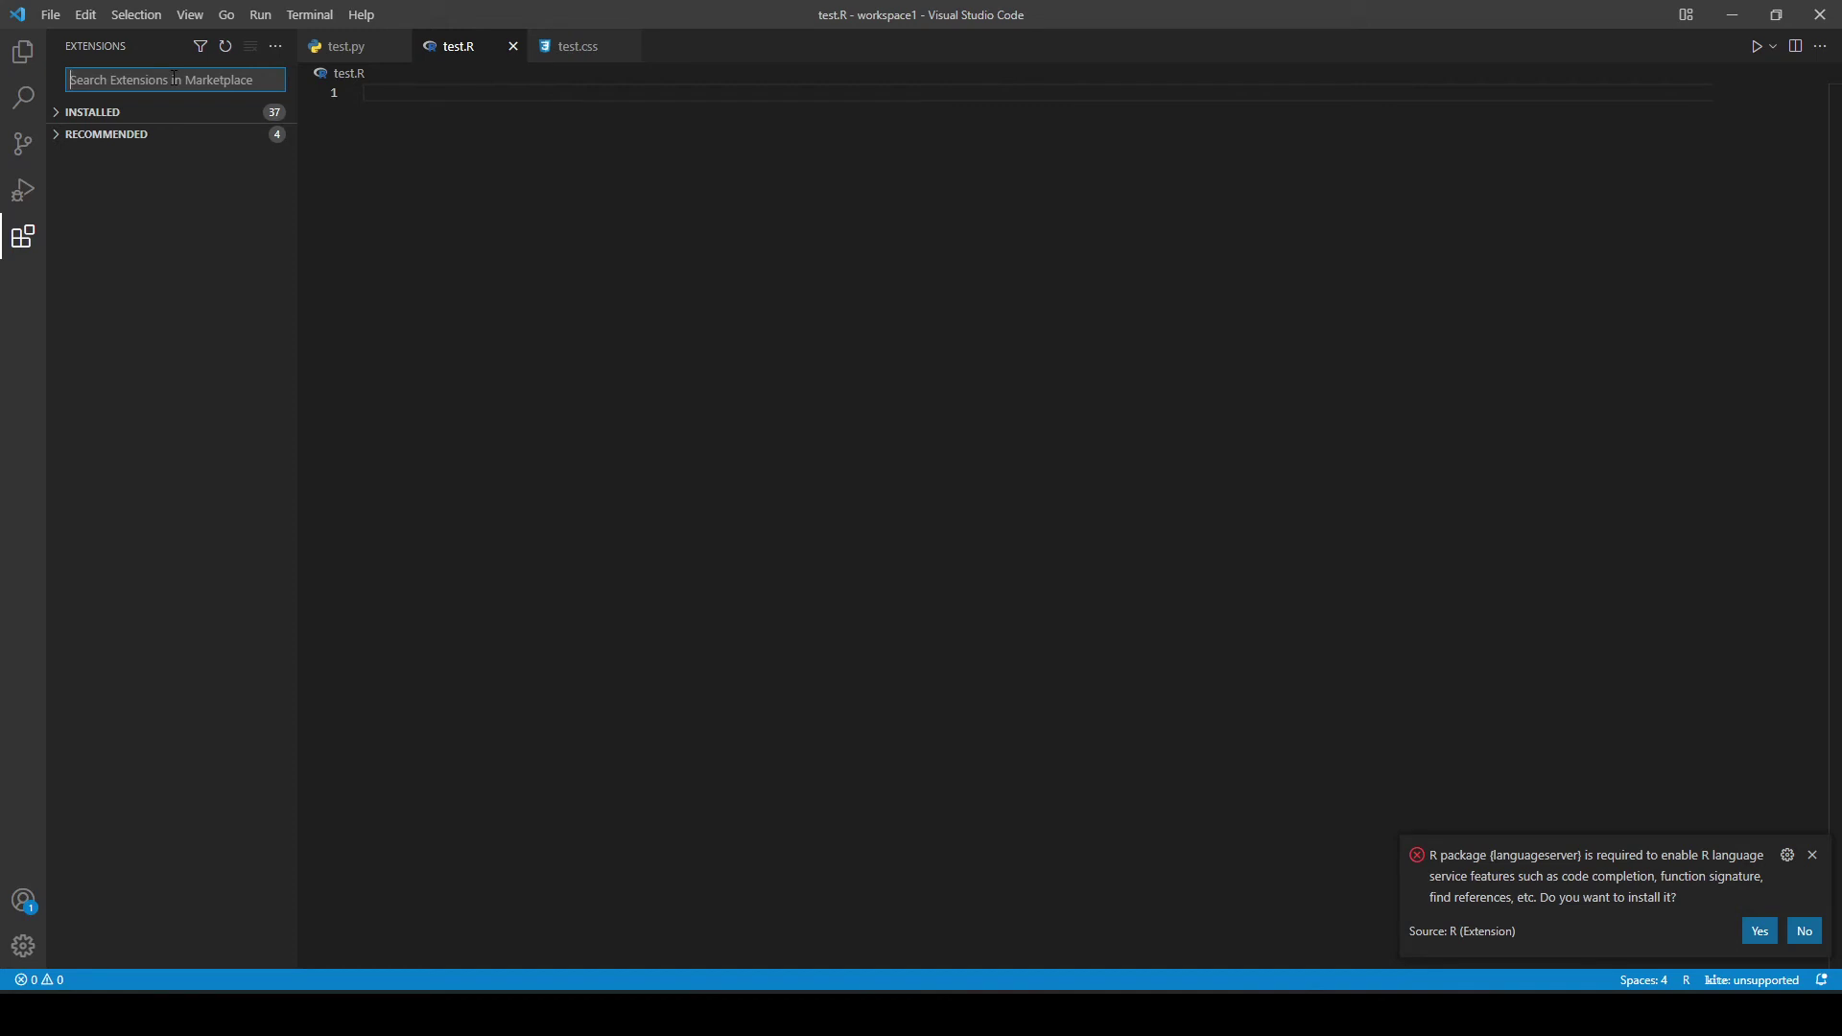
{"action": "type", "text": "python"}
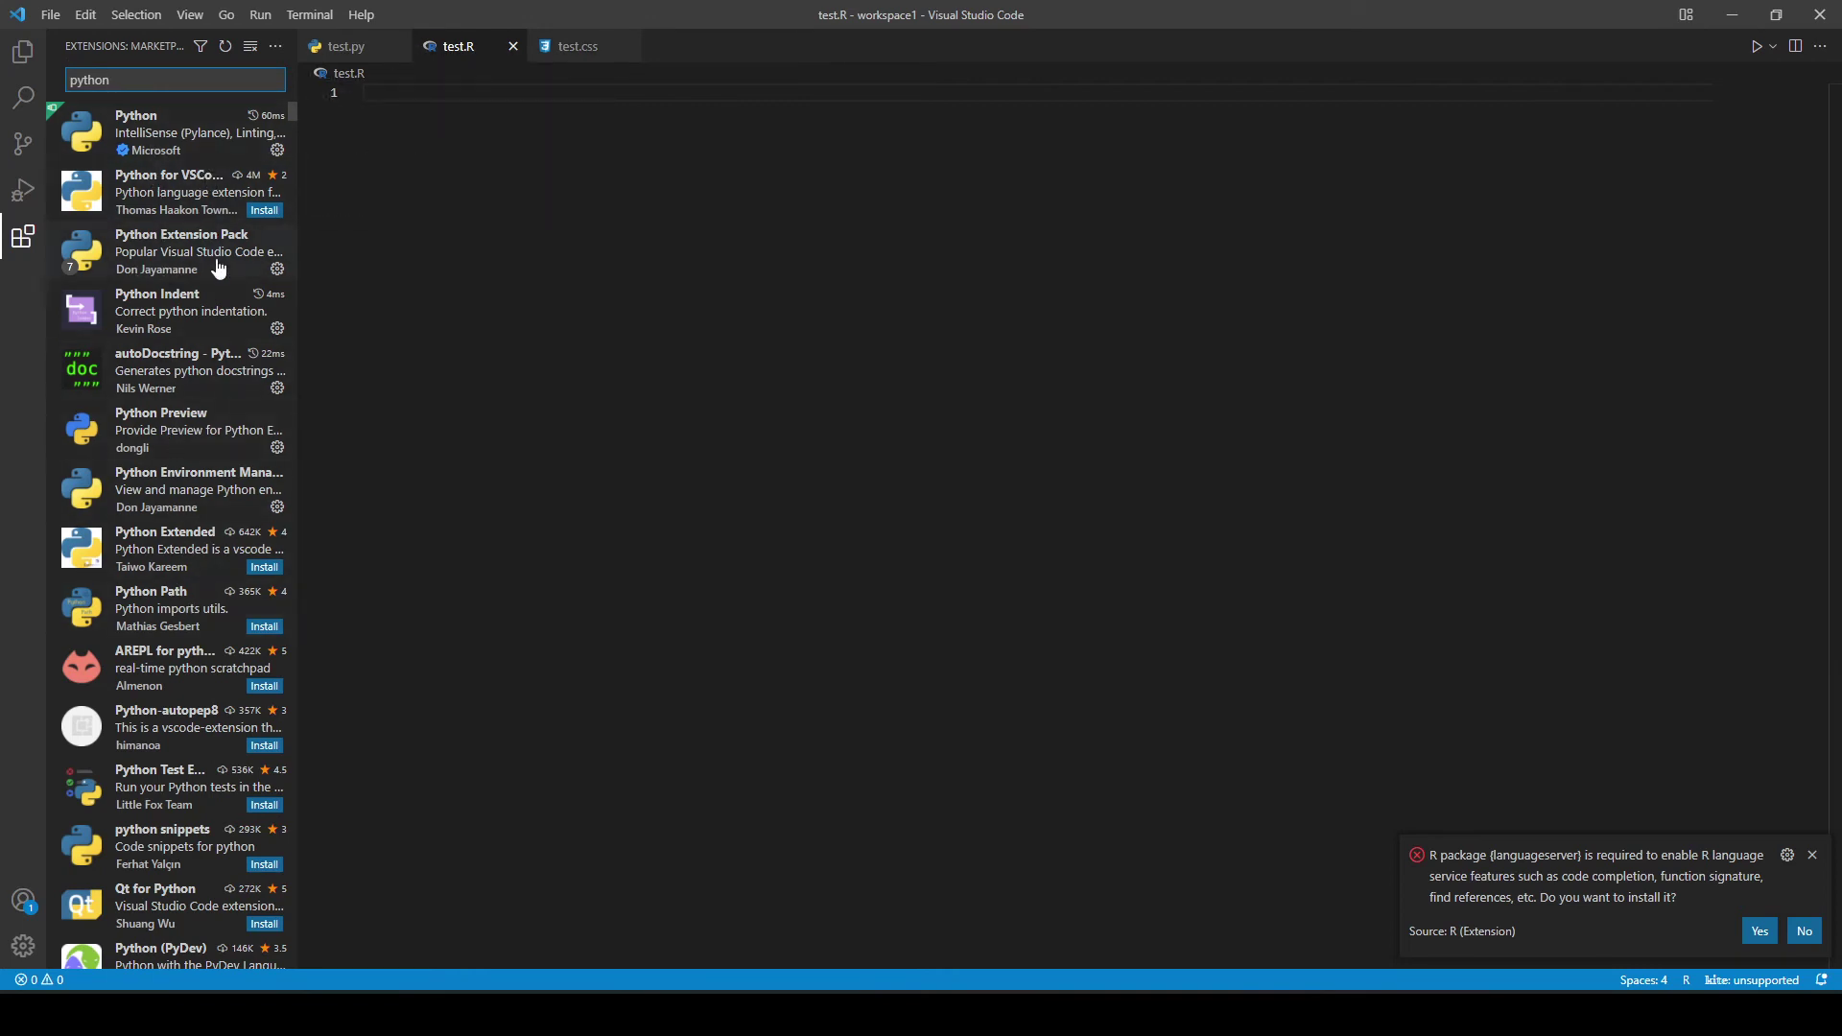
- Open Microsoft's Python extension details page, then select the search text to clear it
{"action": "left_click", "coordinate": [195, 136]}
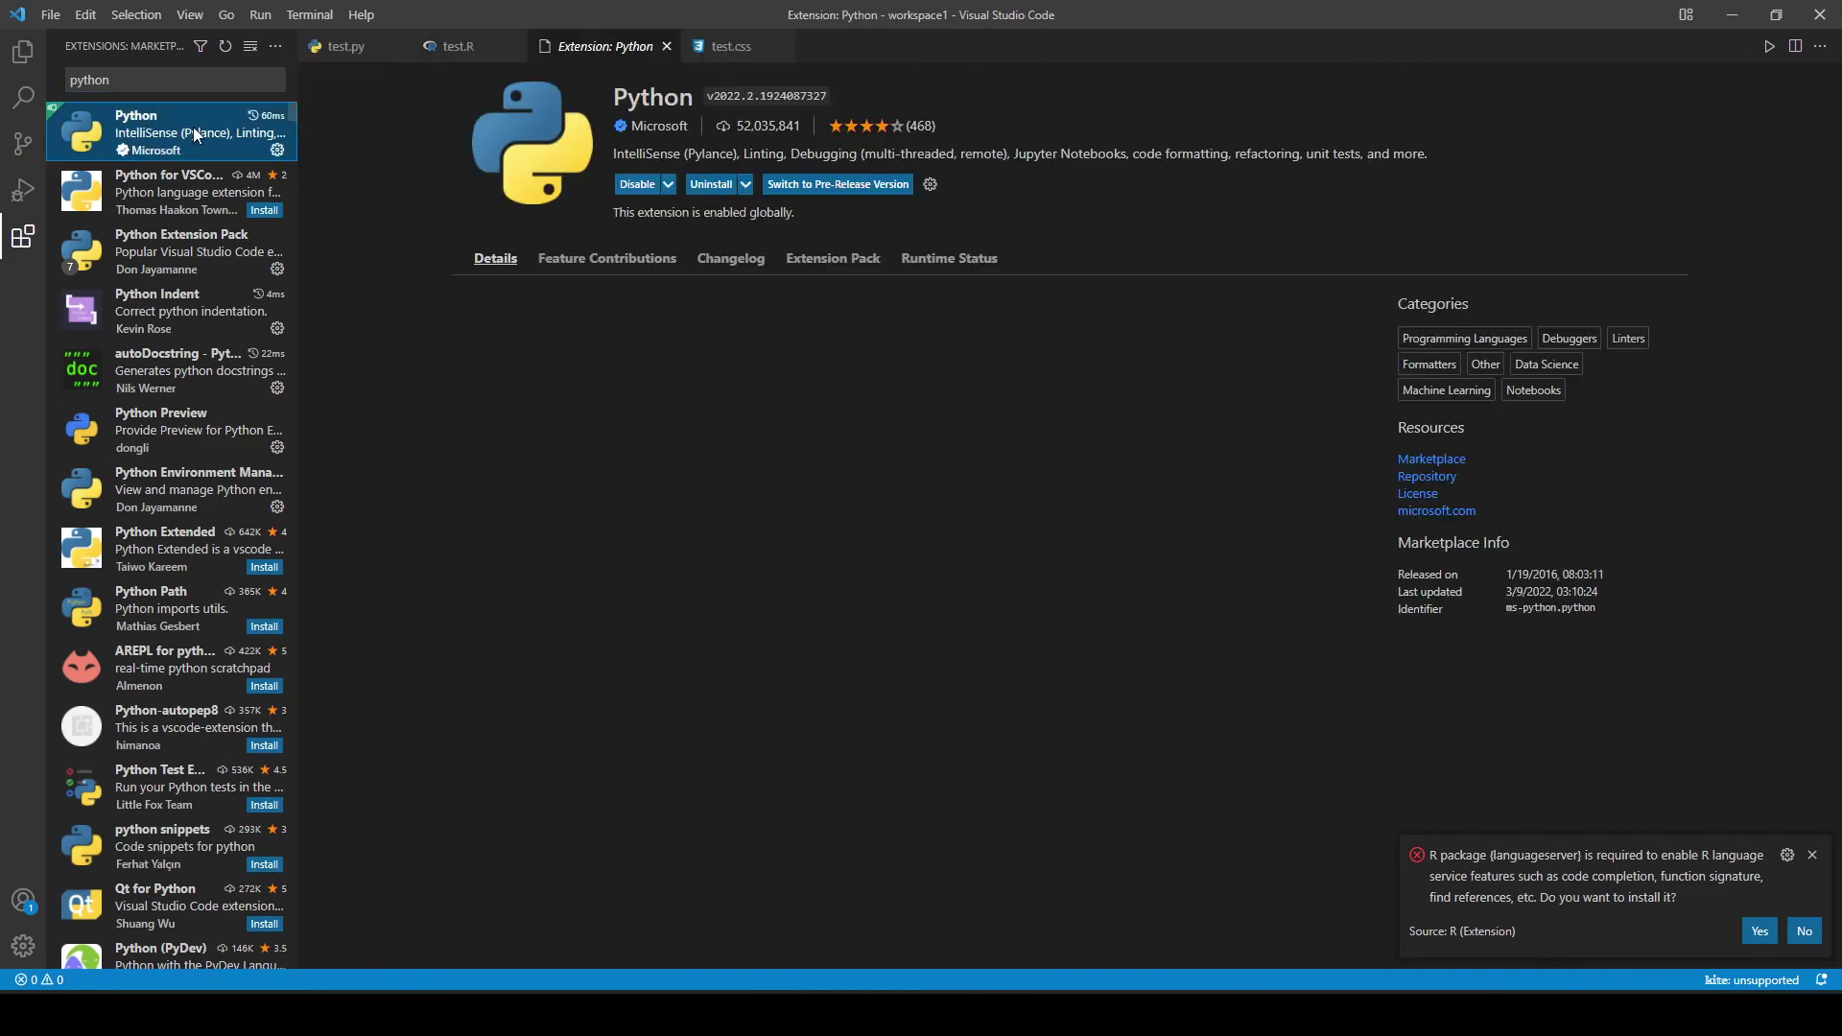
{"action": "scroll", "coordinate": [933, 619], "scroll_direction": "down", "scroll_amount": 3}
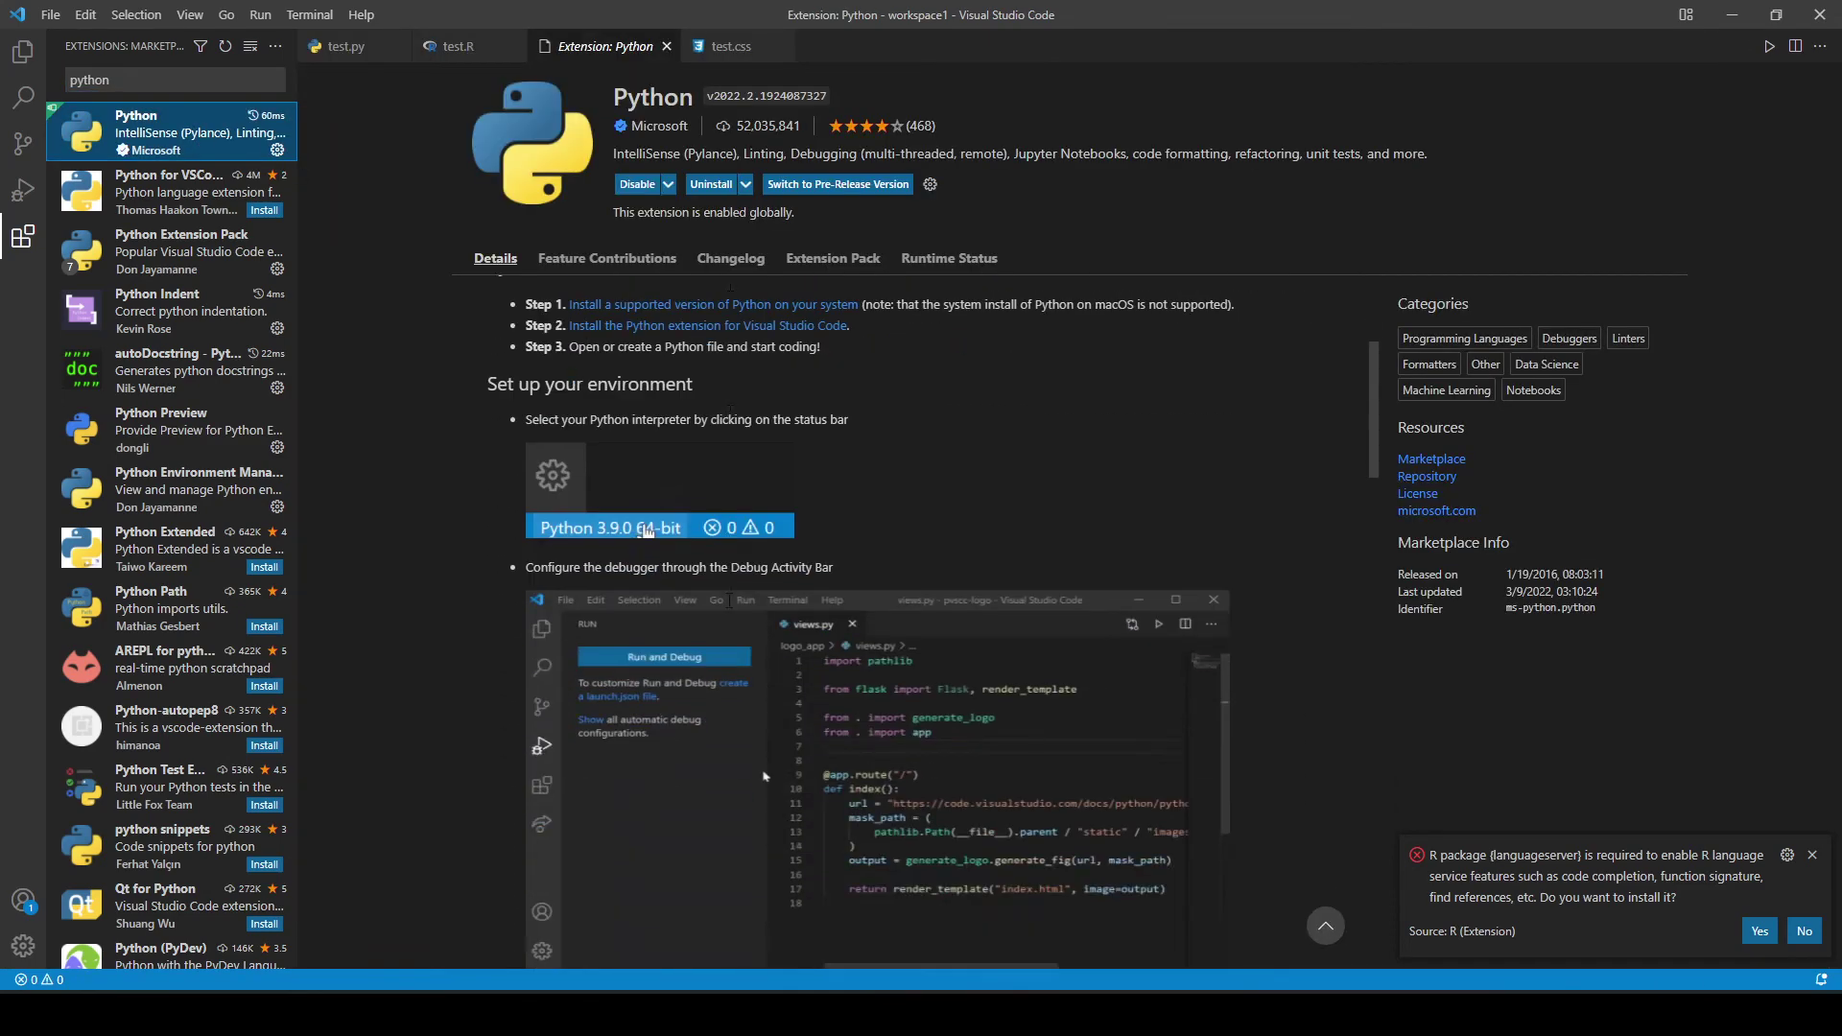
{"action": "scroll", "coordinate": [933, 619], "scroll_direction": "down", "scroll_amount": 3}
{"action": "scroll", "coordinate": [932, 620], "scroll_direction": "up", "scroll_amount": 6}
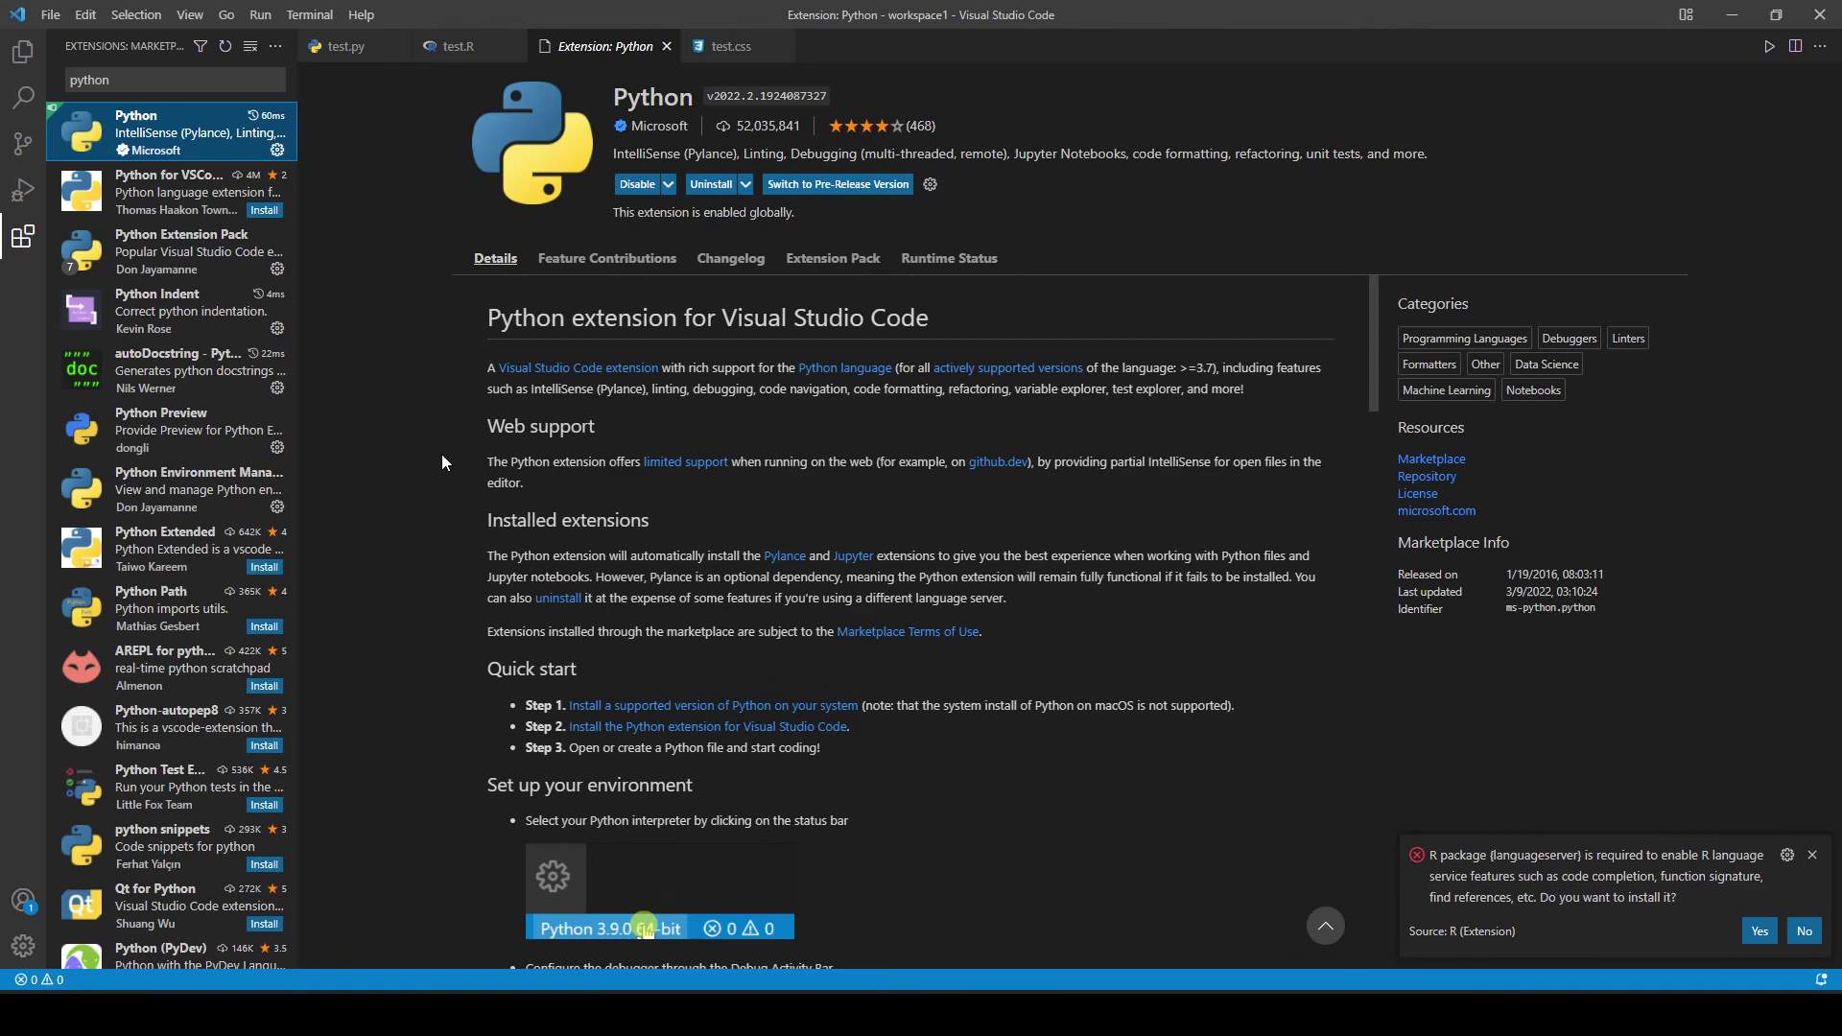
{"action": "left_click", "coordinate": [143, 80]}
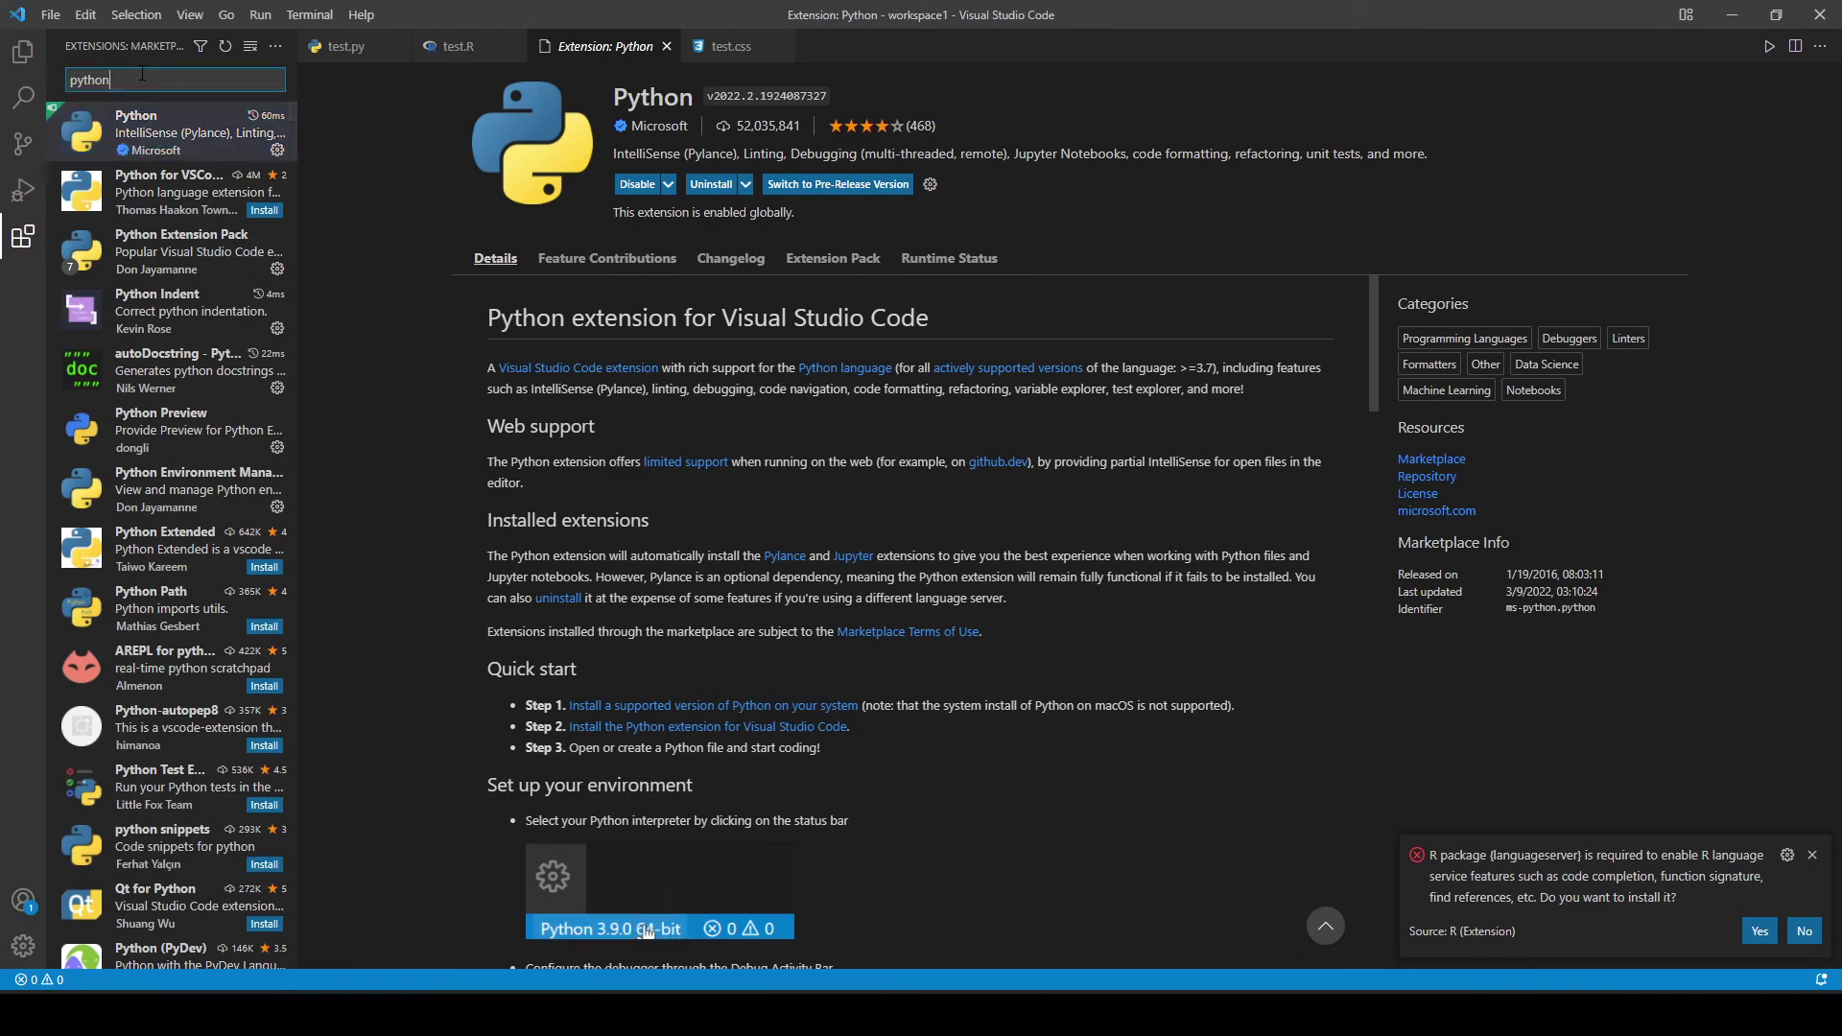
{"action": "key", "text": "ctrl+a"}
{"action": "type", "text": "r"}
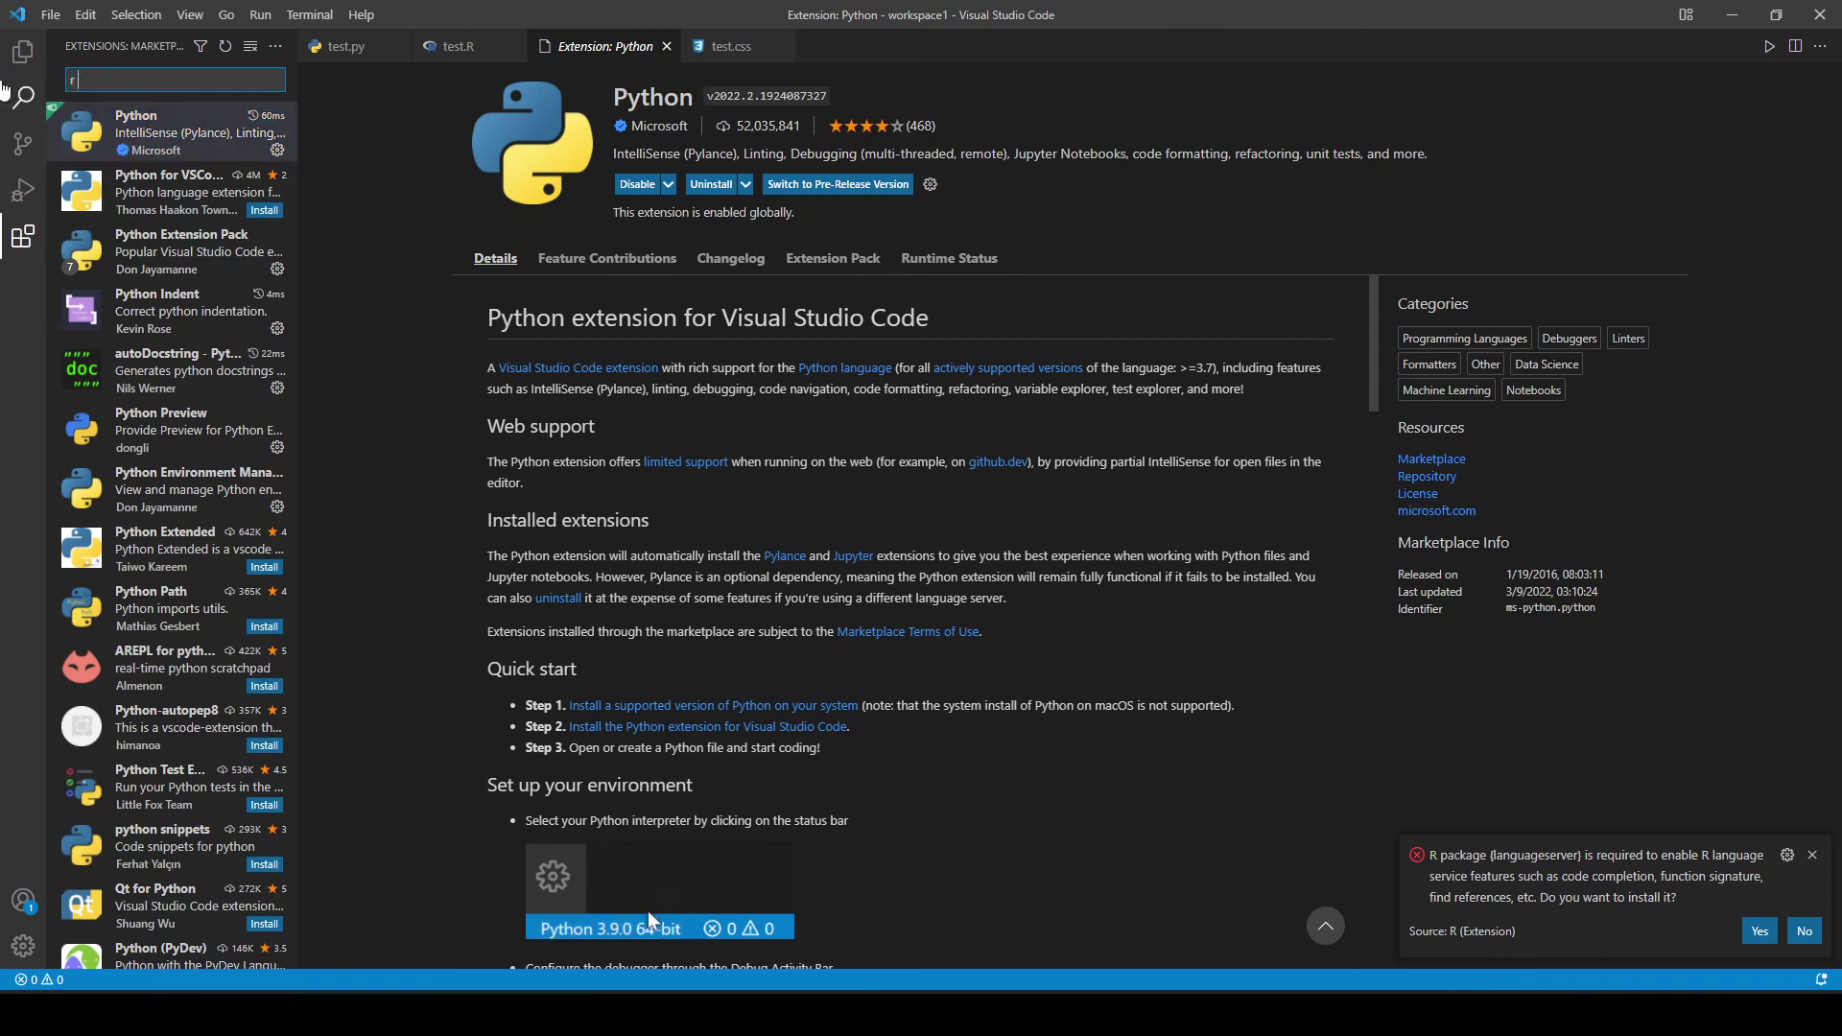
{"action": "type", "text": " program"}
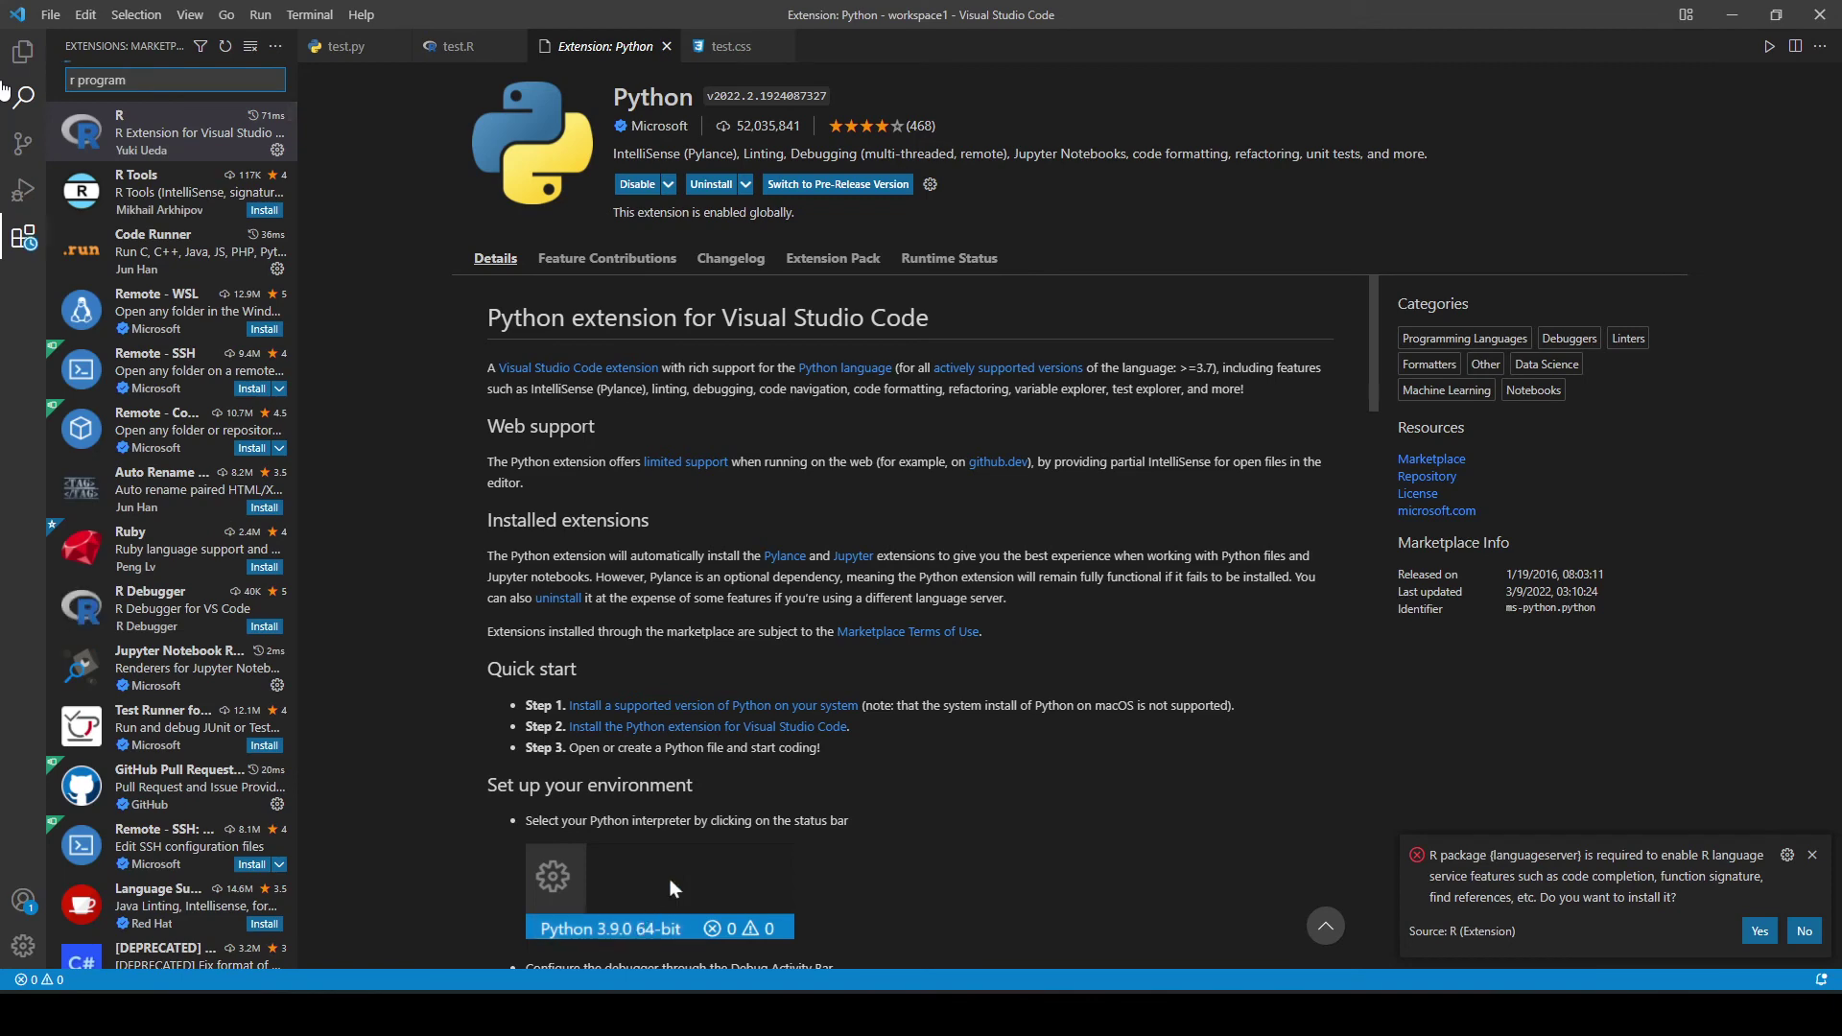
- Open the R extension's details from the 'r program' search and select the query text
{"action": "left_click", "coordinate": [196, 147]}
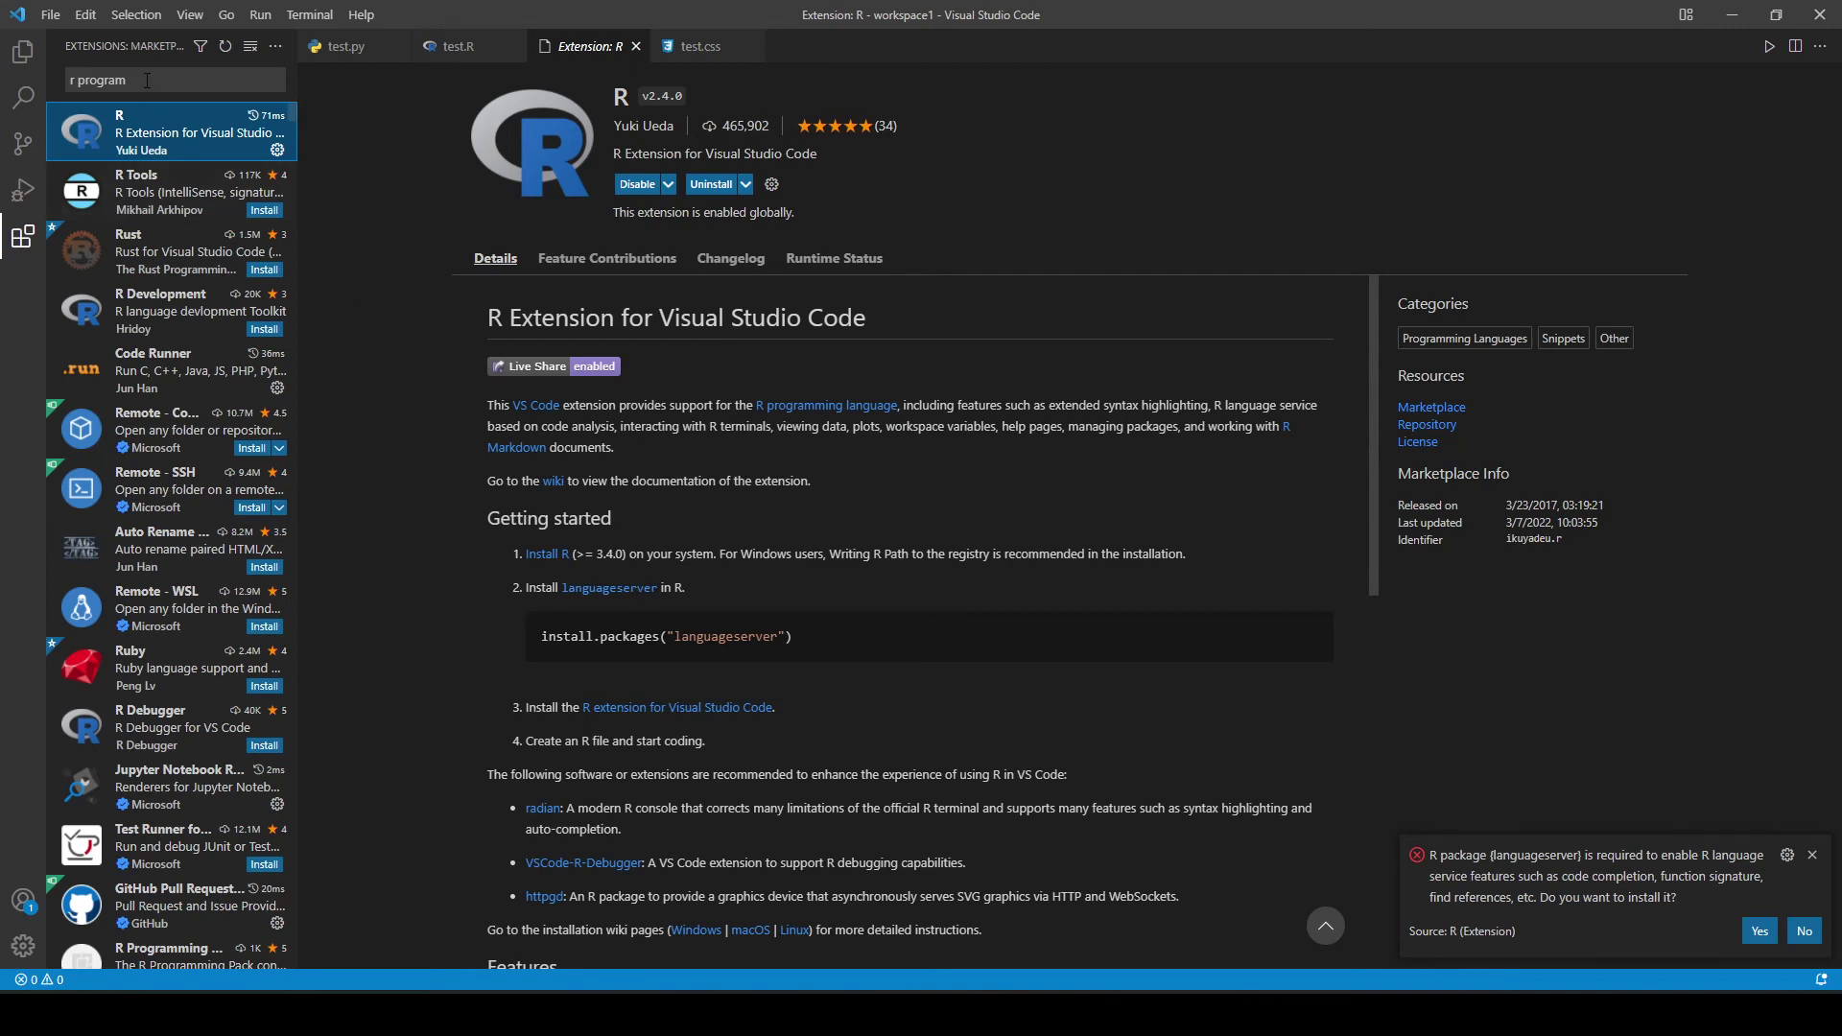
{"action": "left_click_drag", "start_coordinate": [151, 81], "coordinate": [59, 79]}
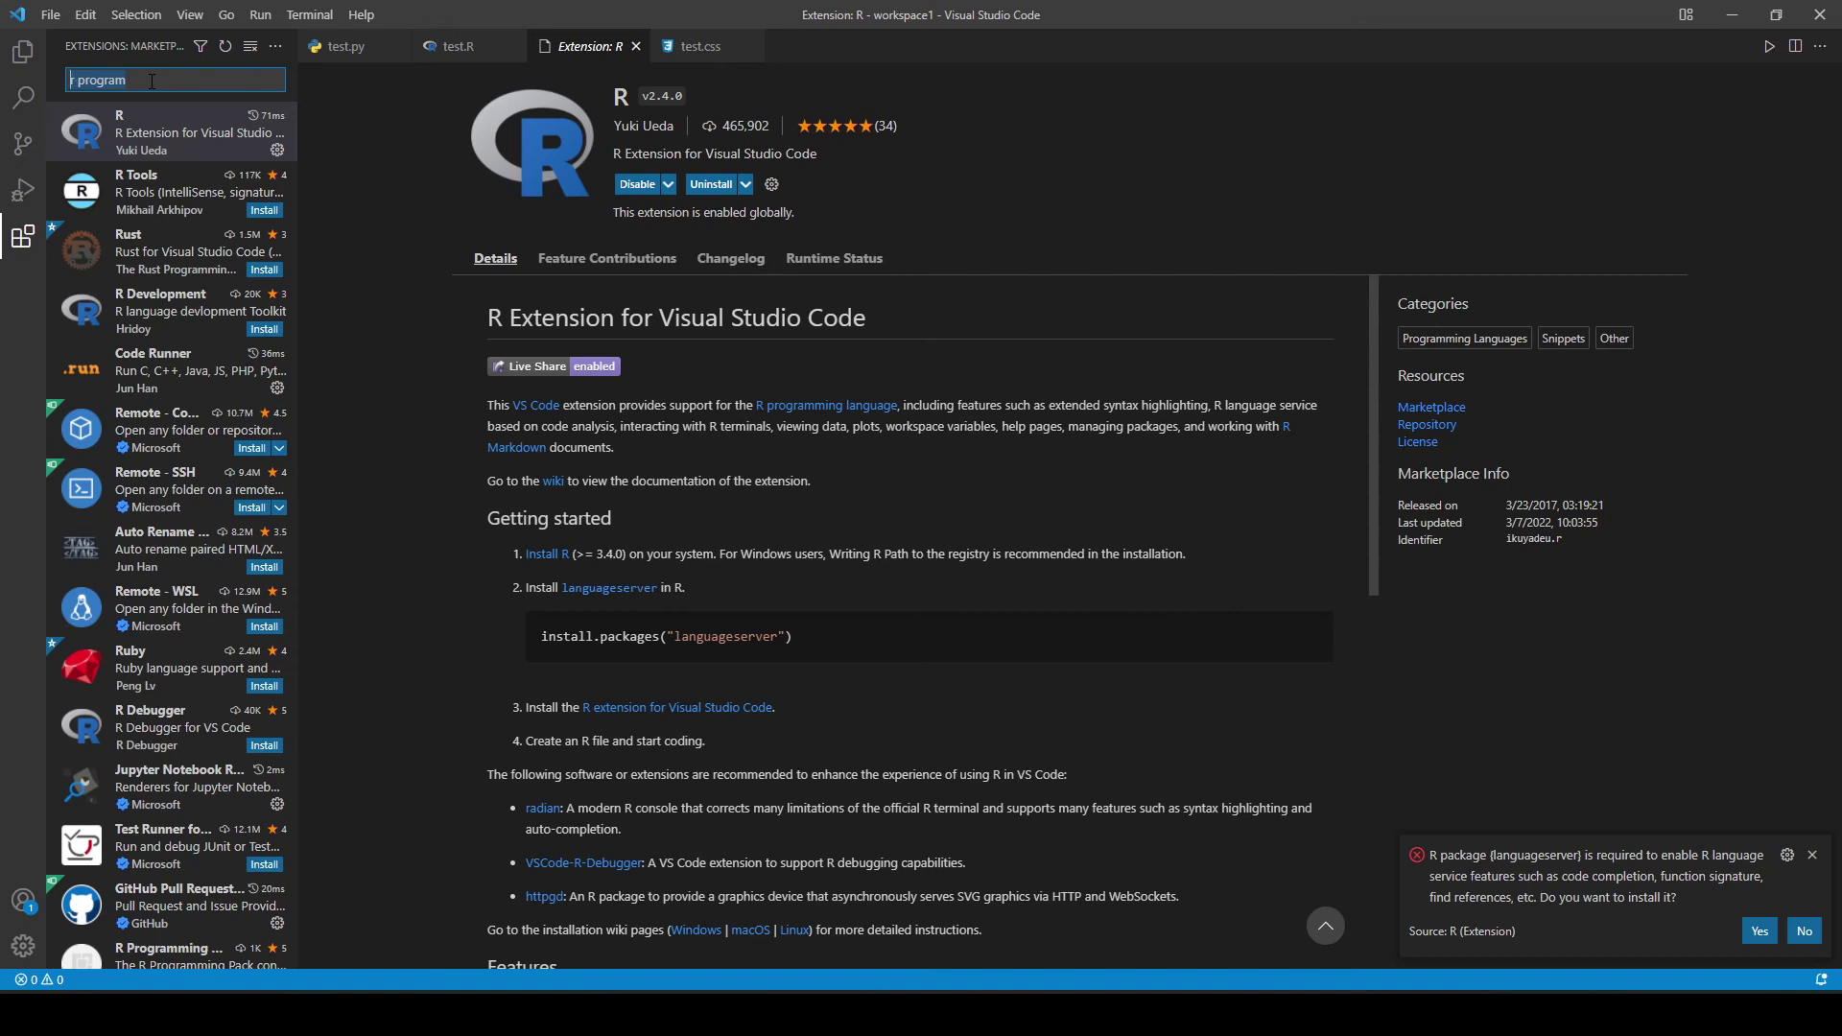
- Close the Extension: R and test.css tabs and decline the R languageserver install
{"action": "left_click", "coordinate": [21, 52]}
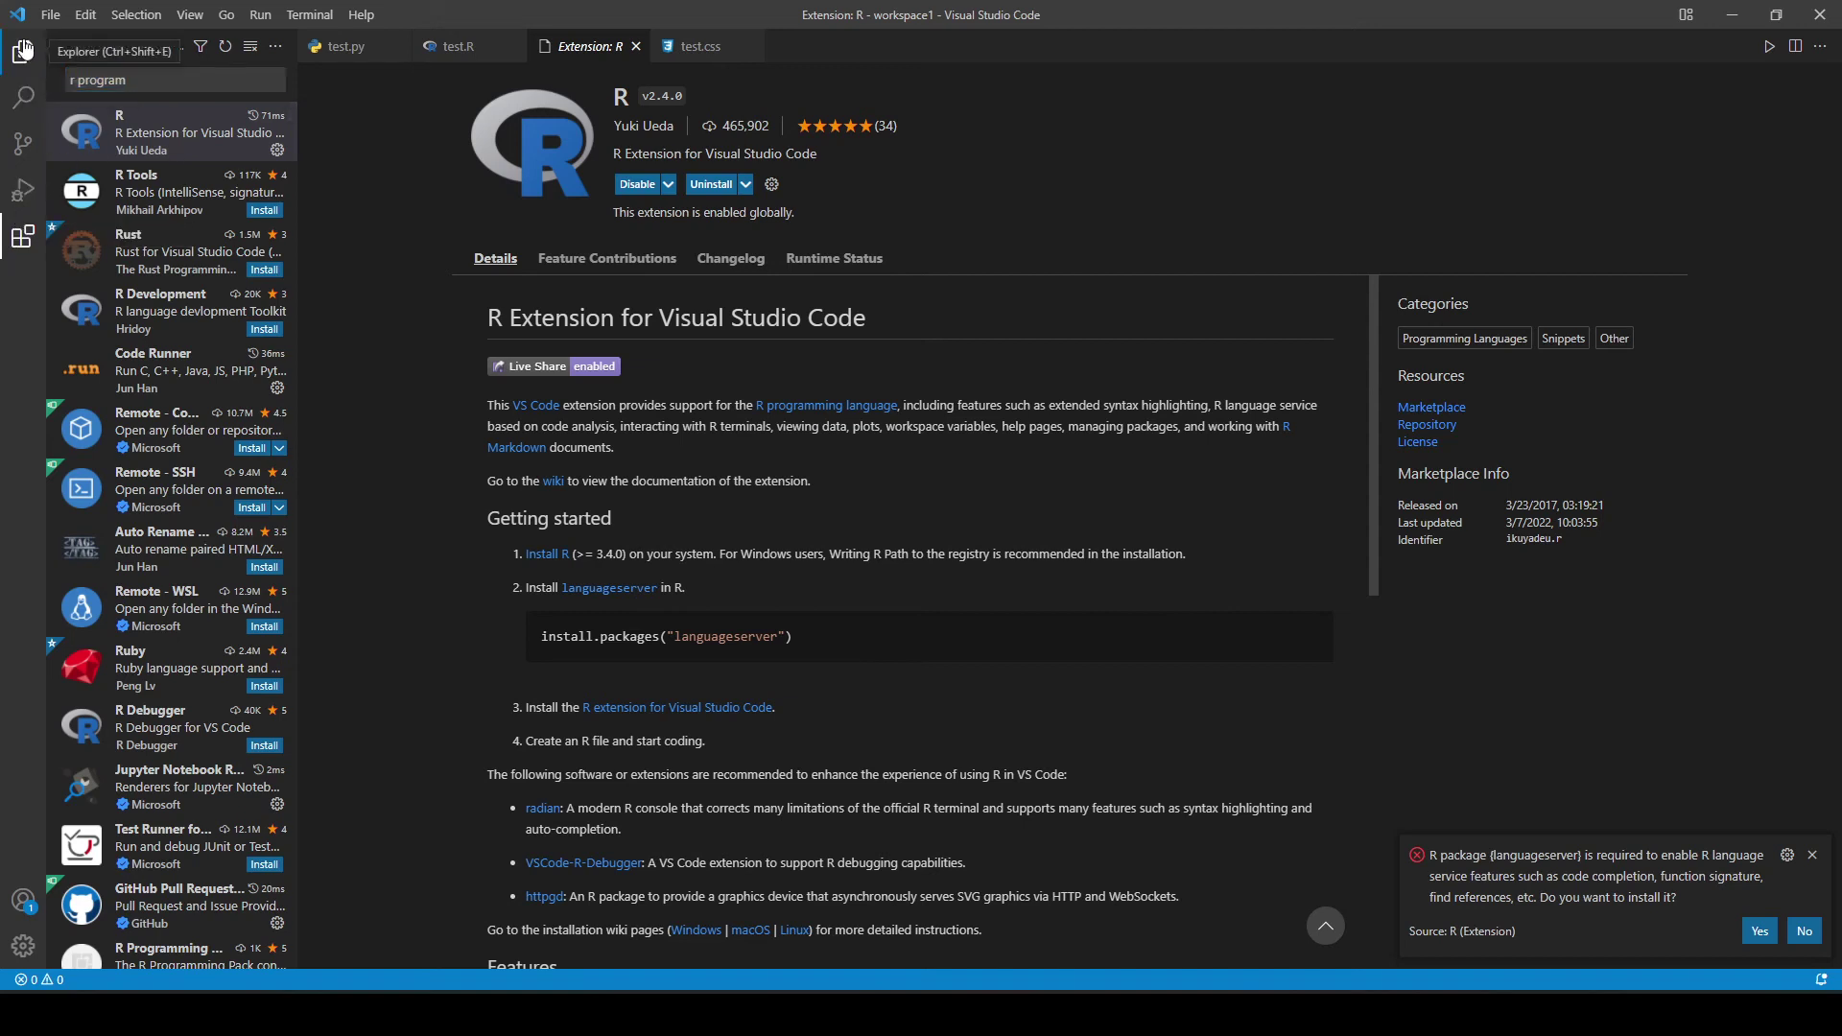
{"action": "left_click", "coordinate": [635, 46]}
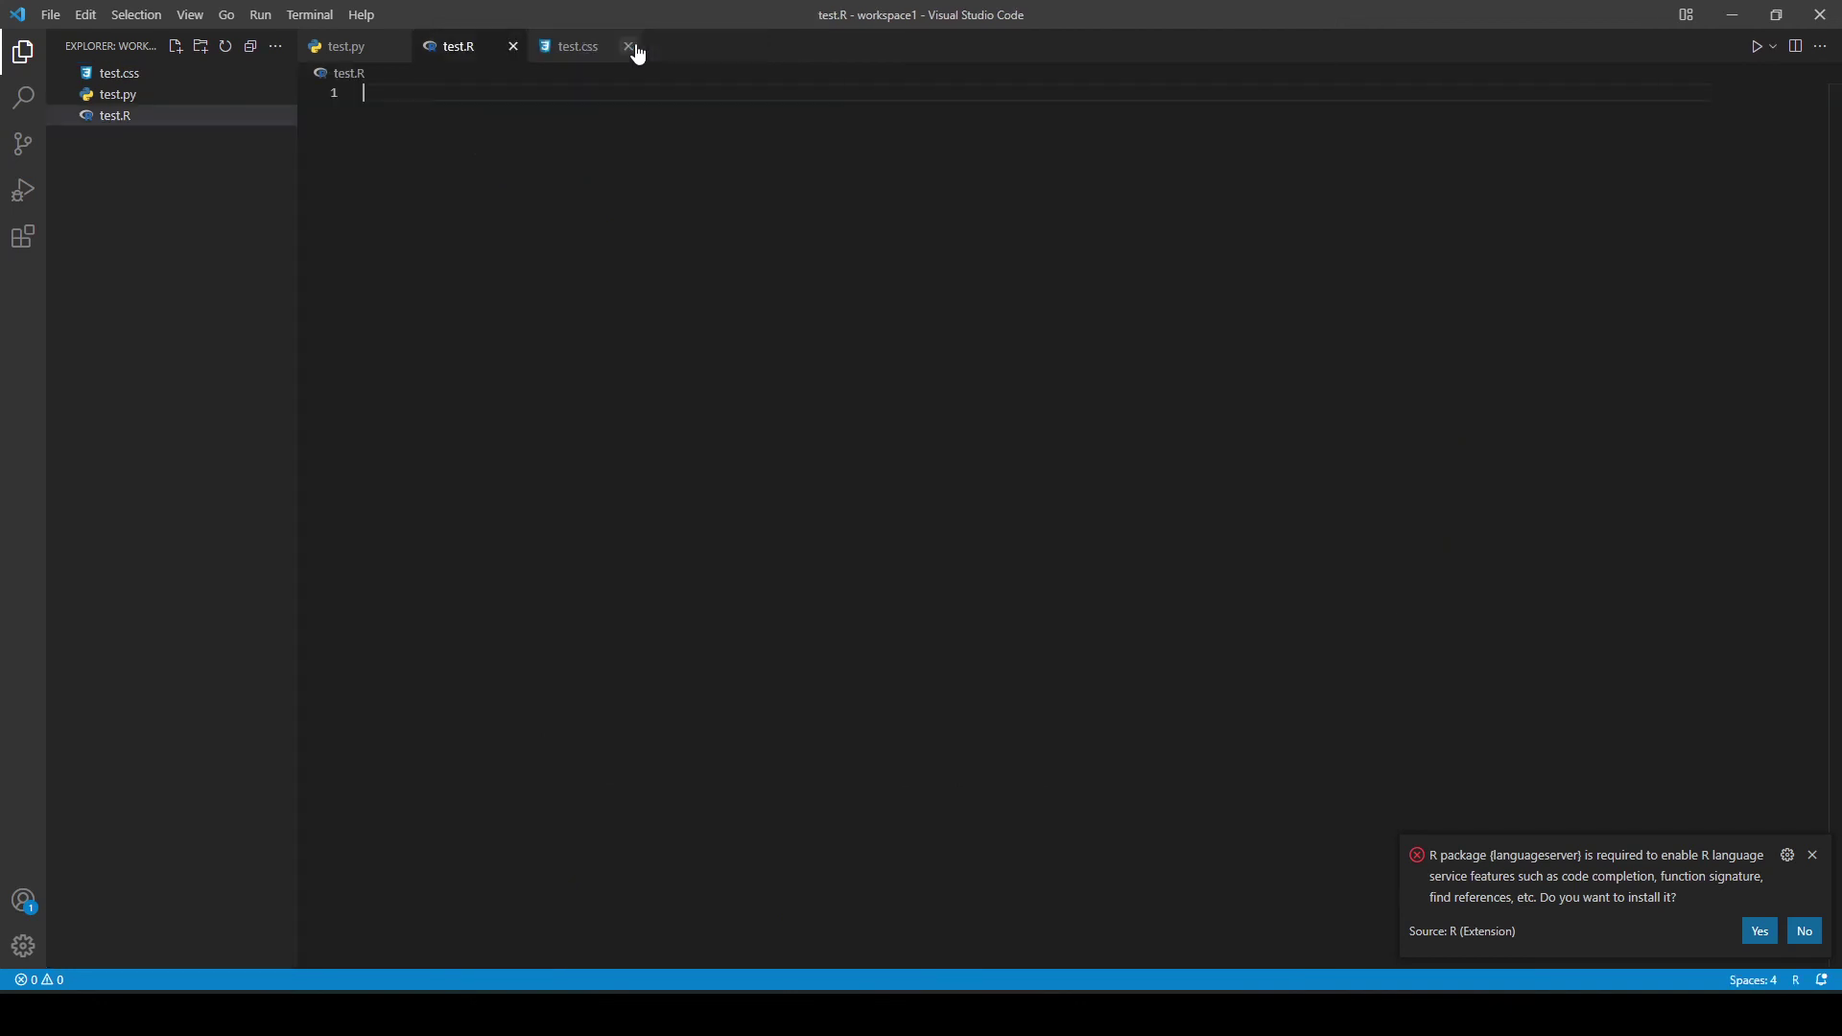
{"action": "left_click", "coordinate": [591, 52]}
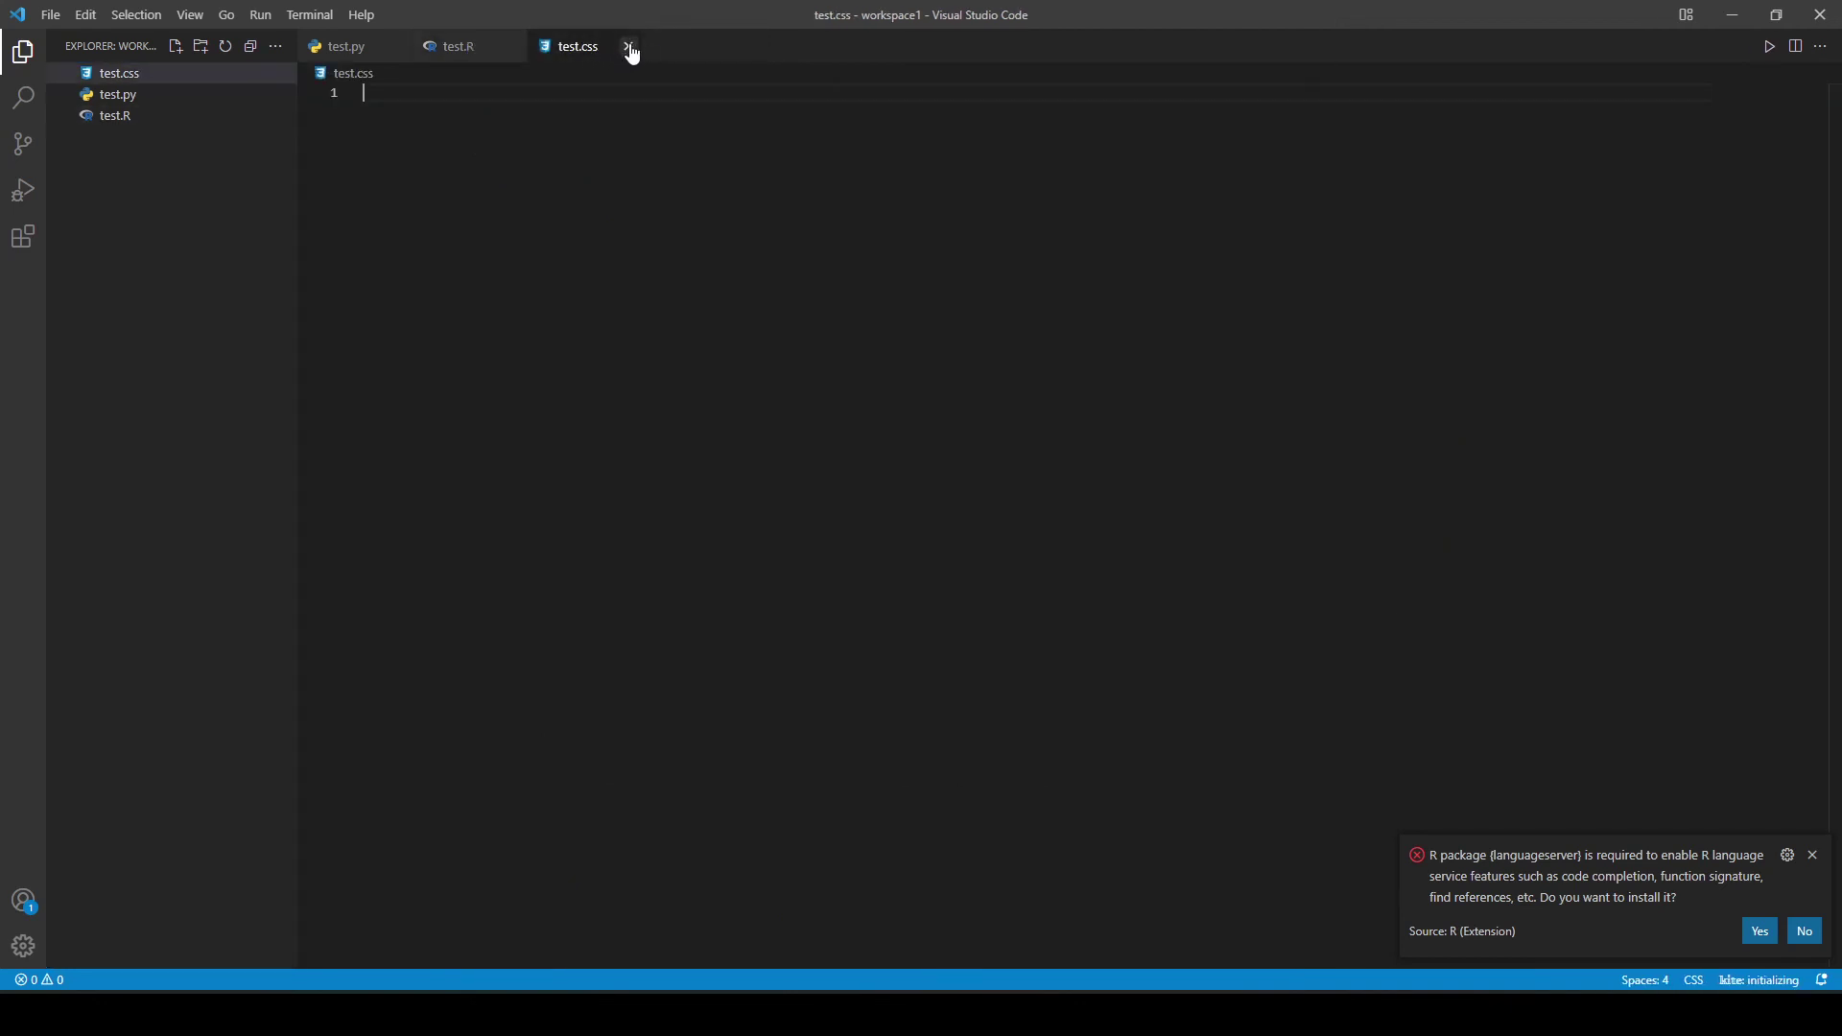
{"action": "left_click", "coordinate": [629, 47]}
{"action": "left_click", "coordinate": [199, 330]}
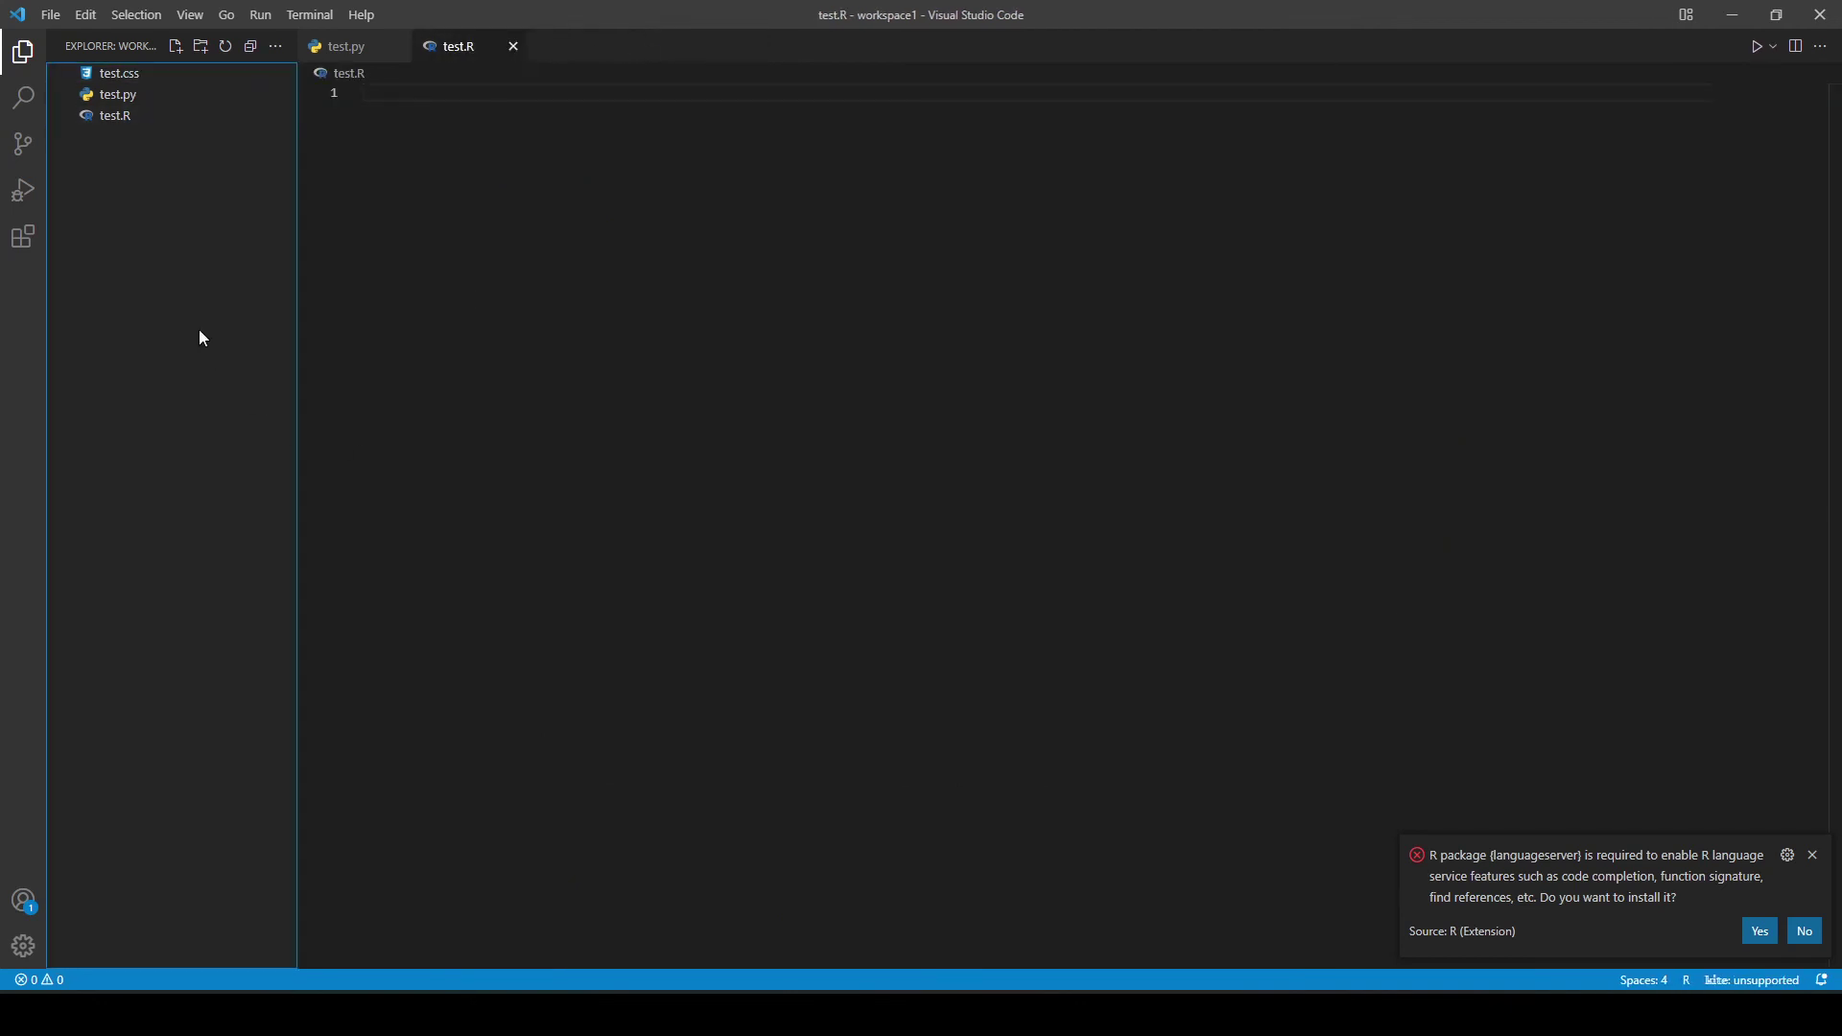
{"action": "left_click", "coordinate": [1804, 931]}
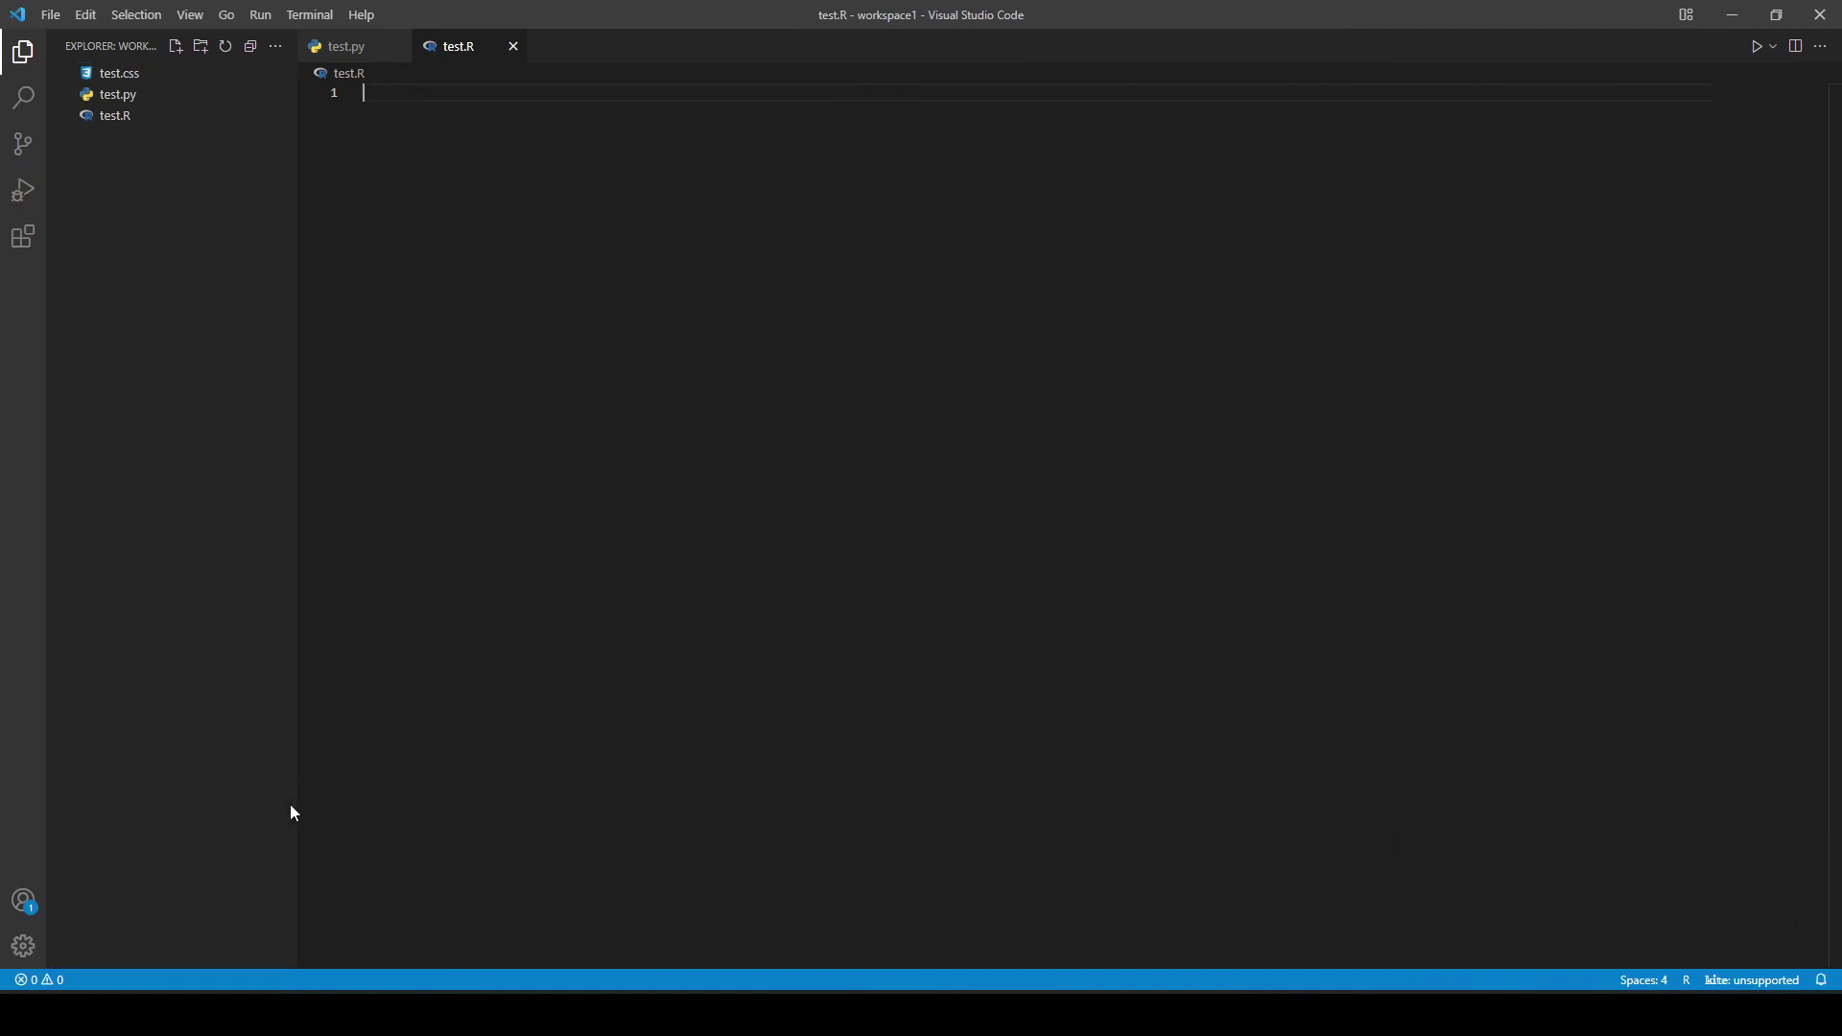
- Open Settings, compare the User and Workspace tabs, then open the Command Palette from the gear menu
{"action": "left_click", "coordinate": [15, 955]}
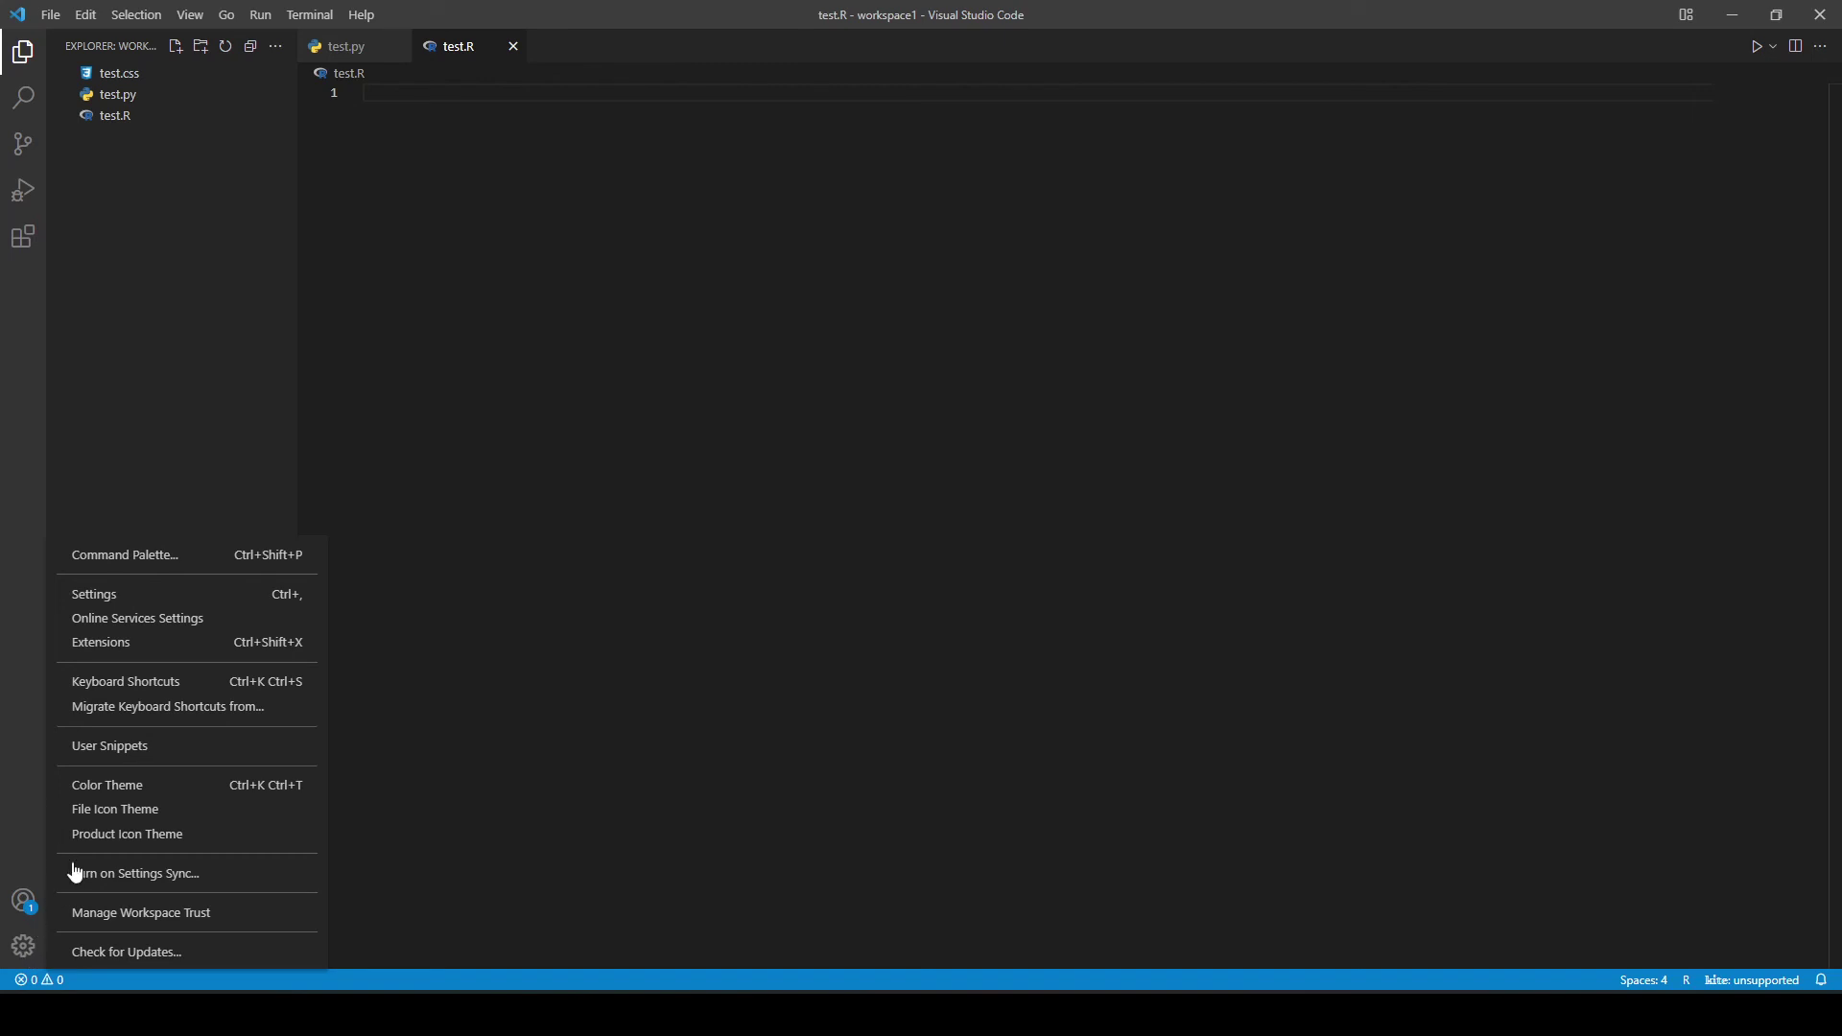
{"action": "left_click", "coordinate": [95, 597]}
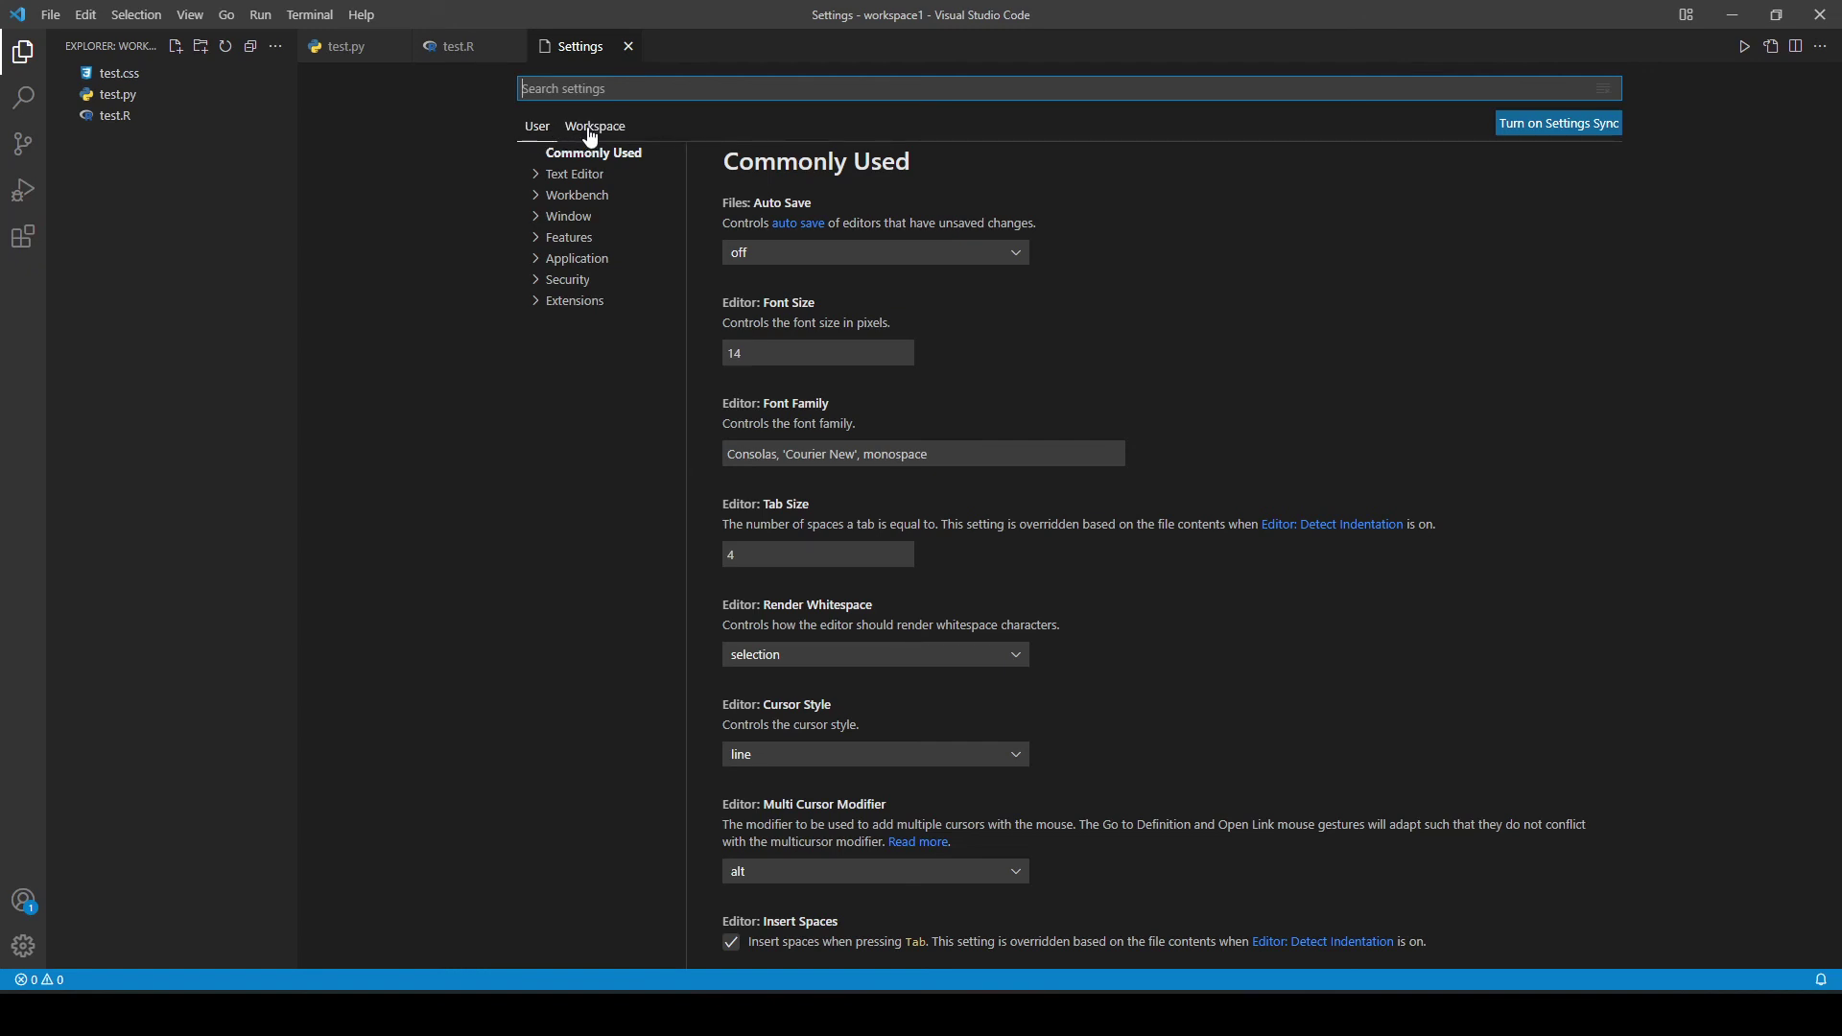
{"action": "left_click", "coordinate": [535, 132]}
{"action": "left_click", "coordinate": [594, 127]}
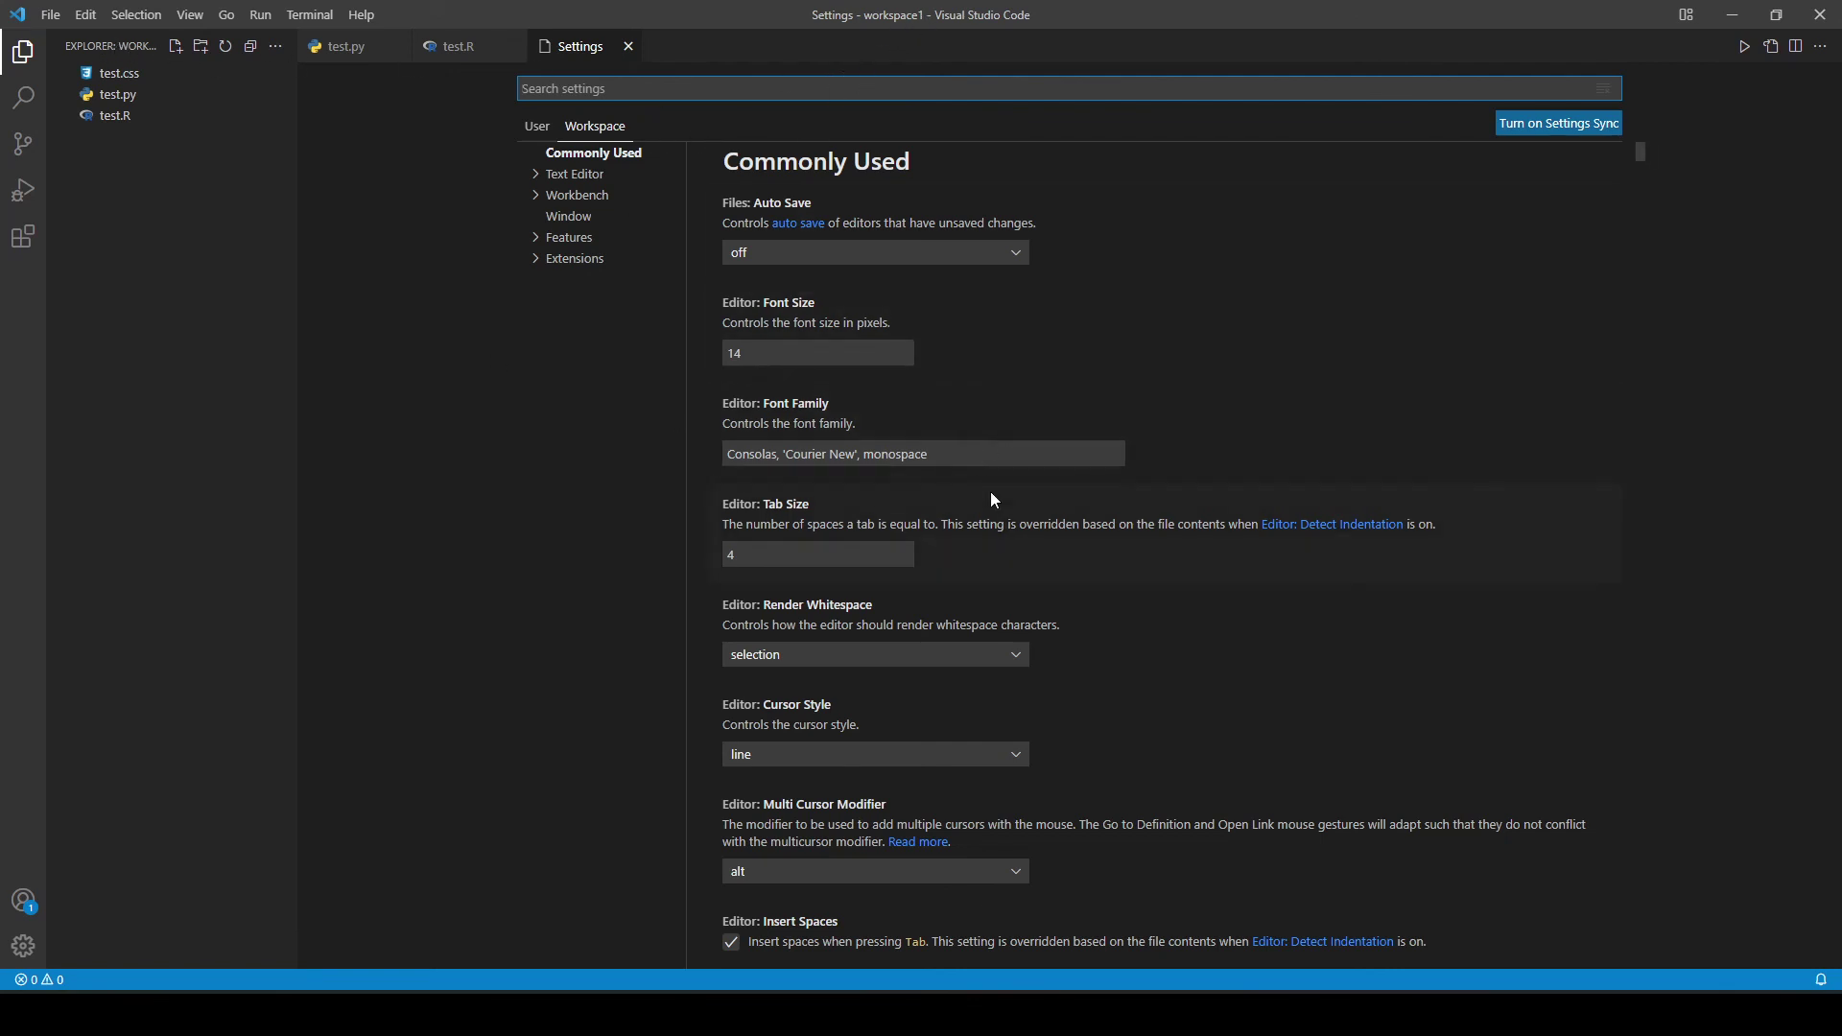
{"action": "left_click", "coordinate": [540, 129]}
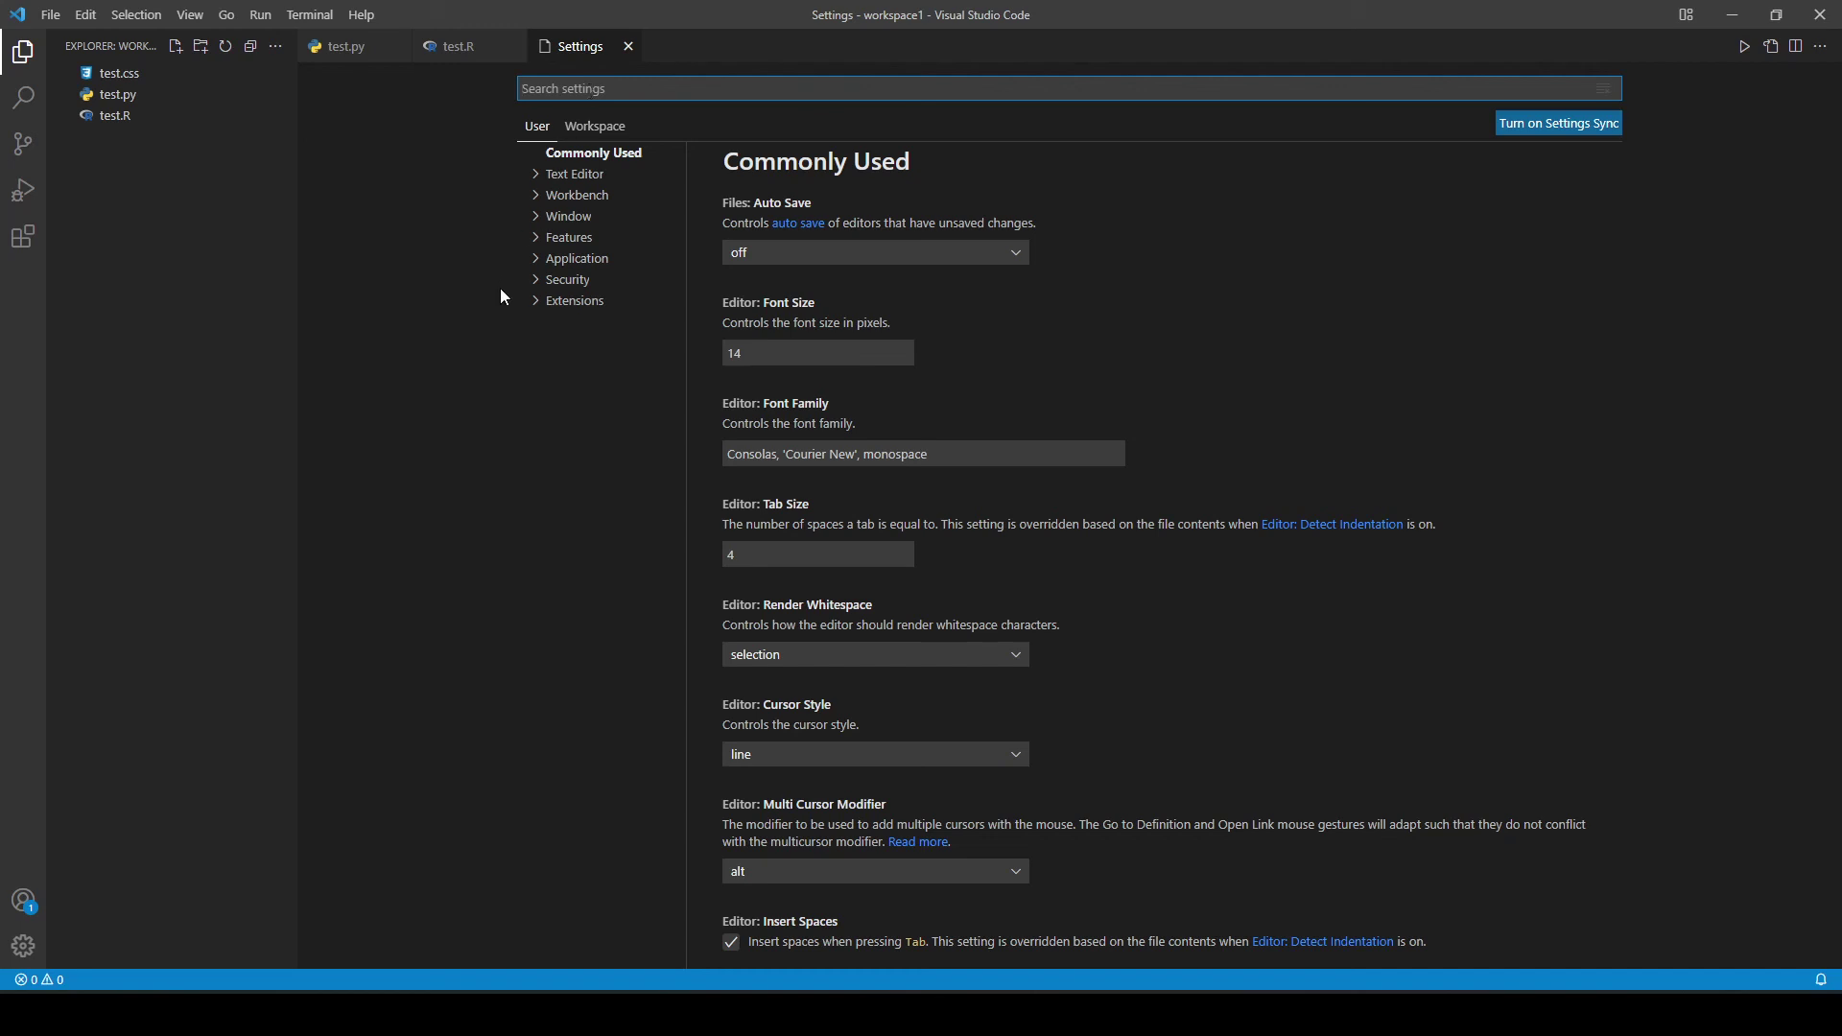
{"action": "left_click", "coordinate": [24, 945]}
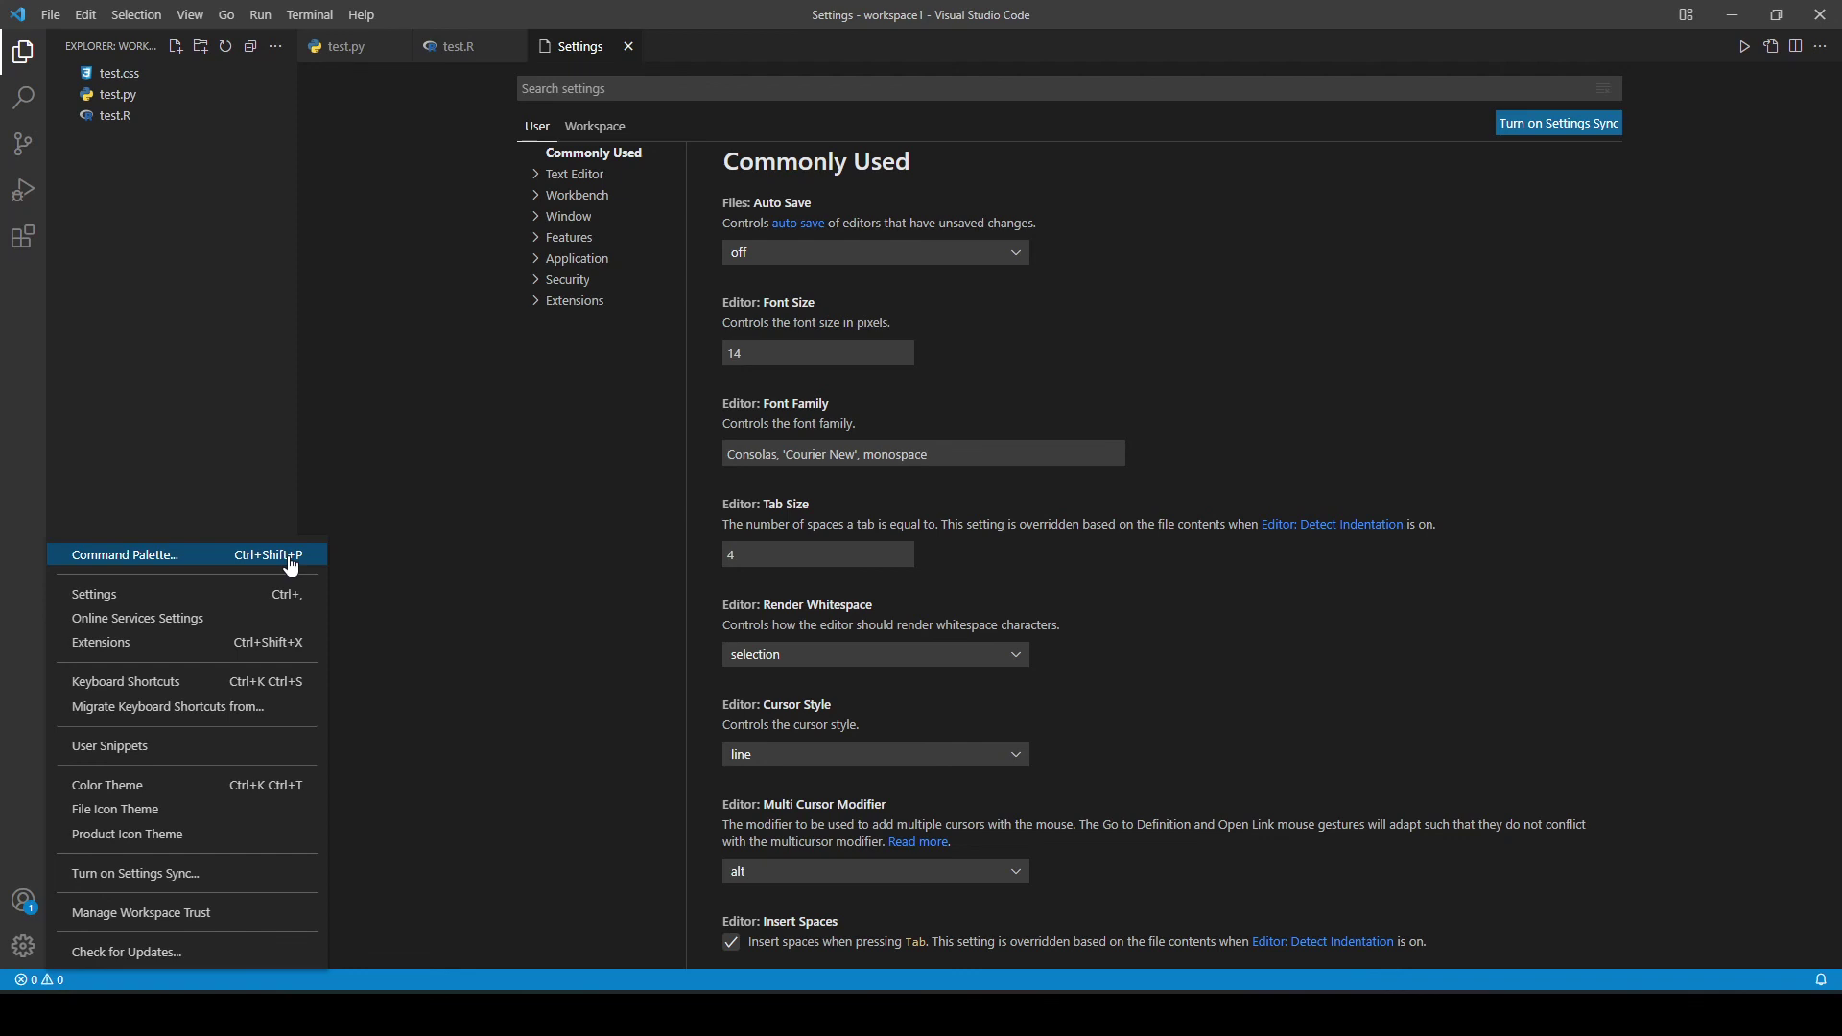
{"action": "left_click", "coordinate": [169, 558]}
{"action": "mouse_move", "coordinate": [807, 203]}
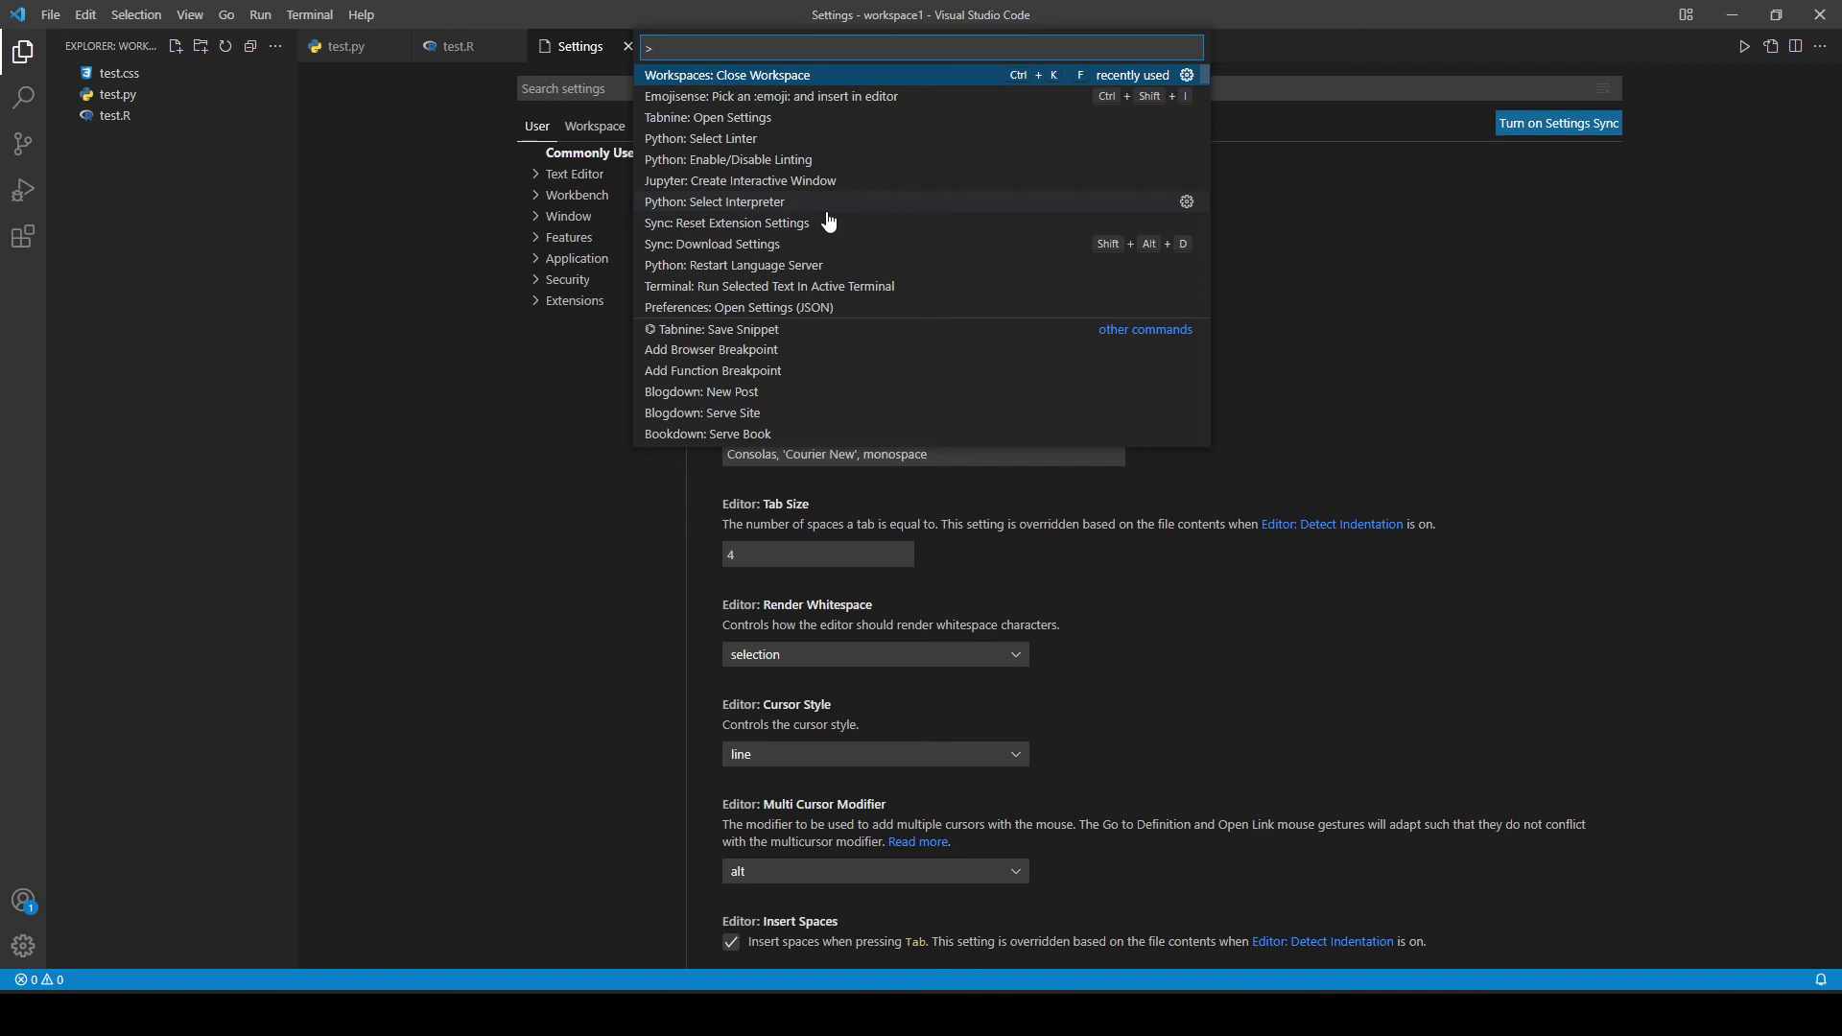
{"action": "type", "text": "emo"}
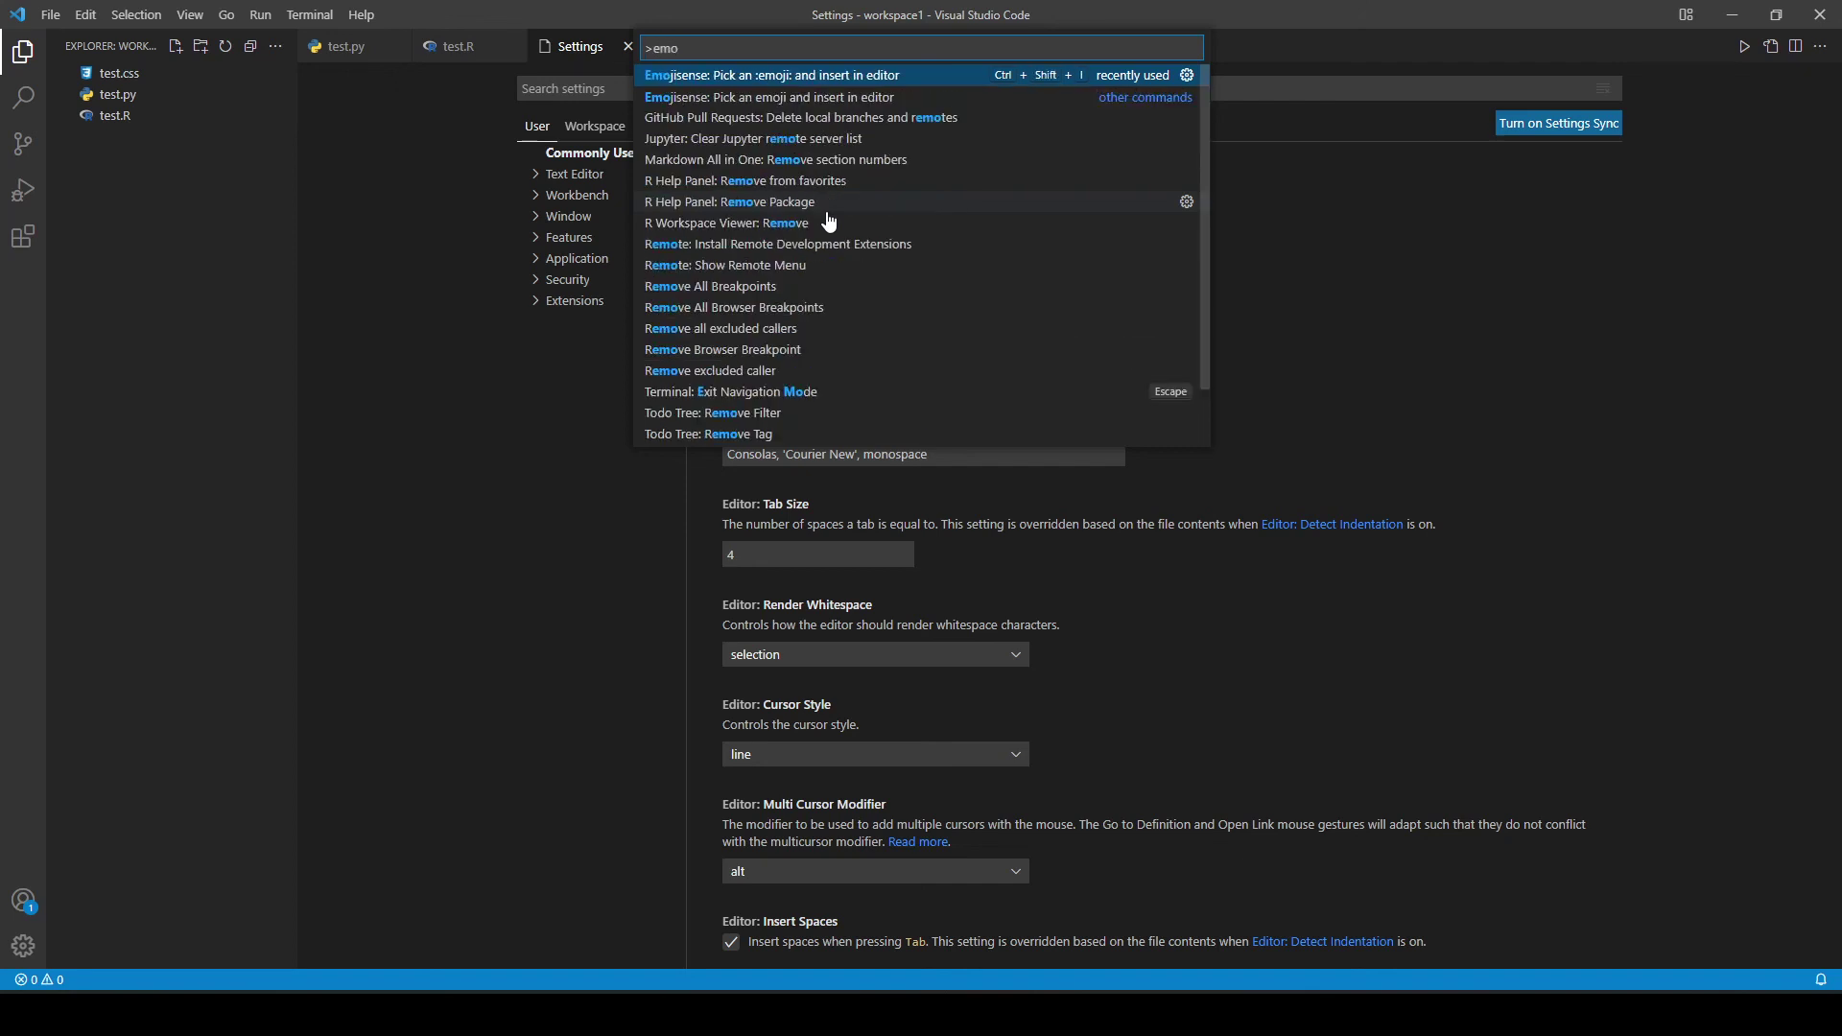
- Run Emojisense: Pick an emoji via 'emo', dismiss the picker, and reopen the Command Palette
{"action": "left_click", "coordinate": [750, 78]}
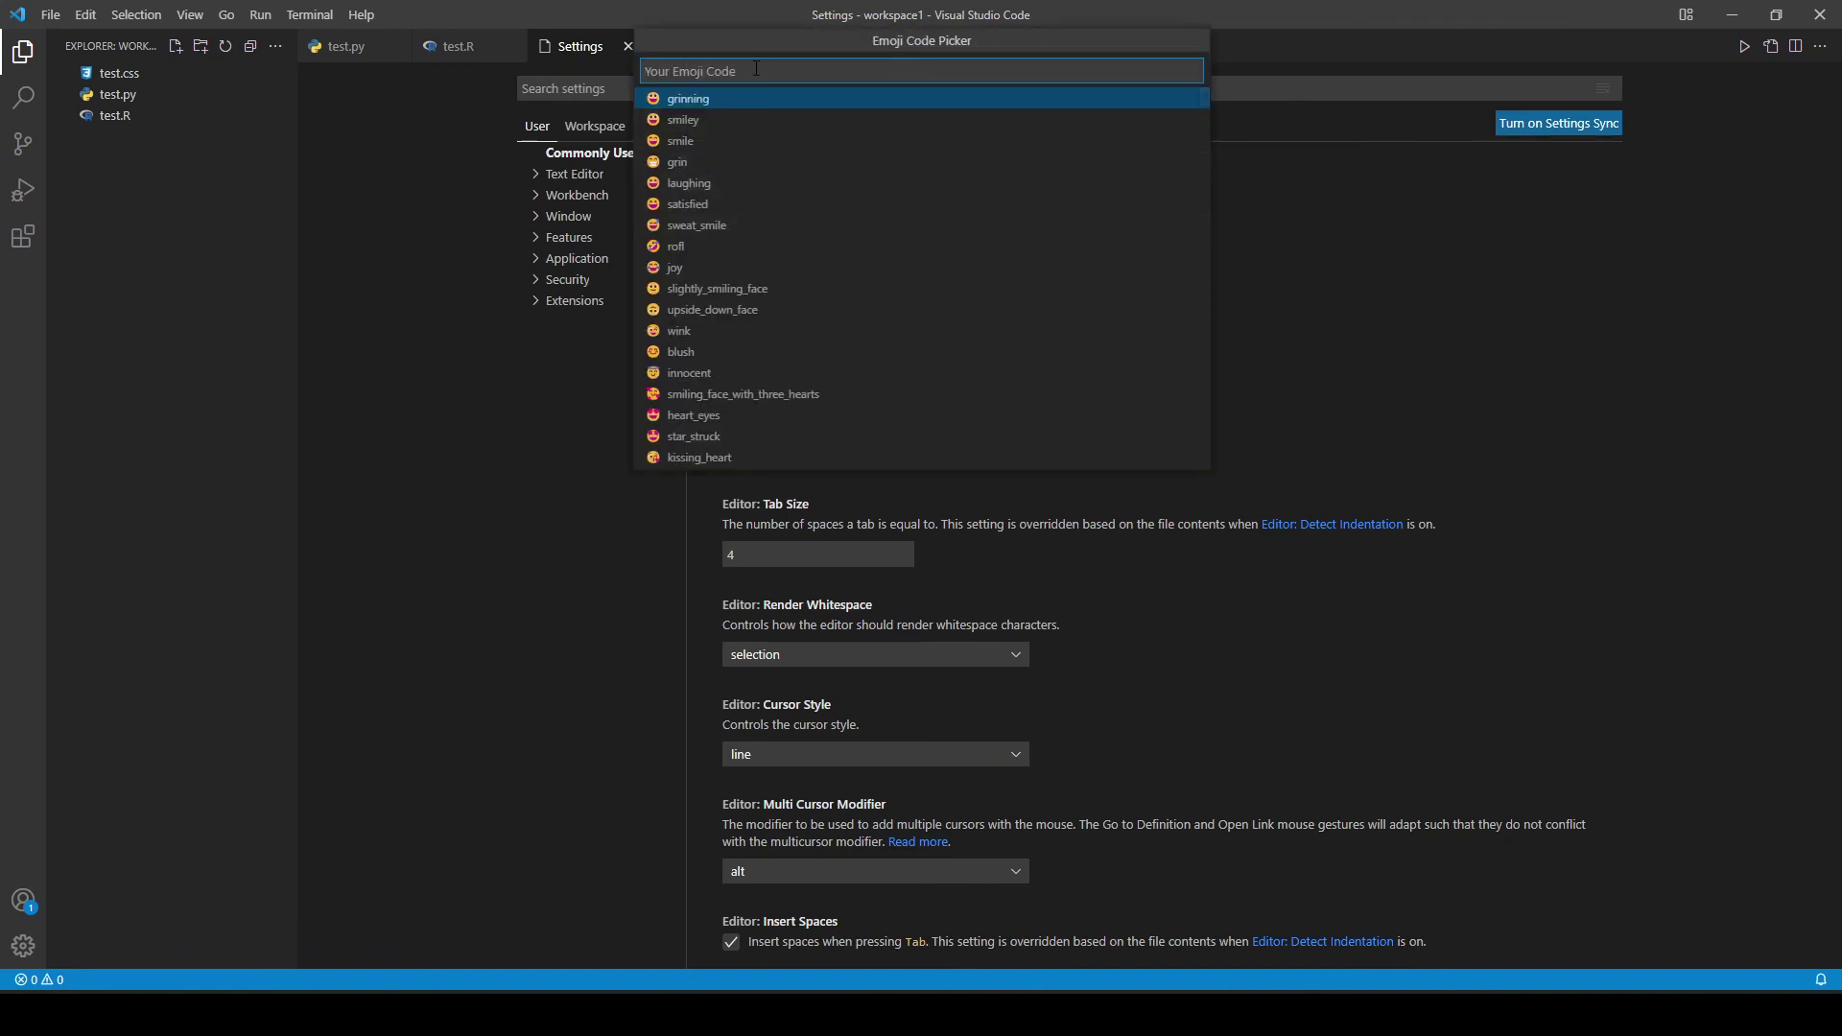
{"action": "left_click", "coordinate": [527, 458]}
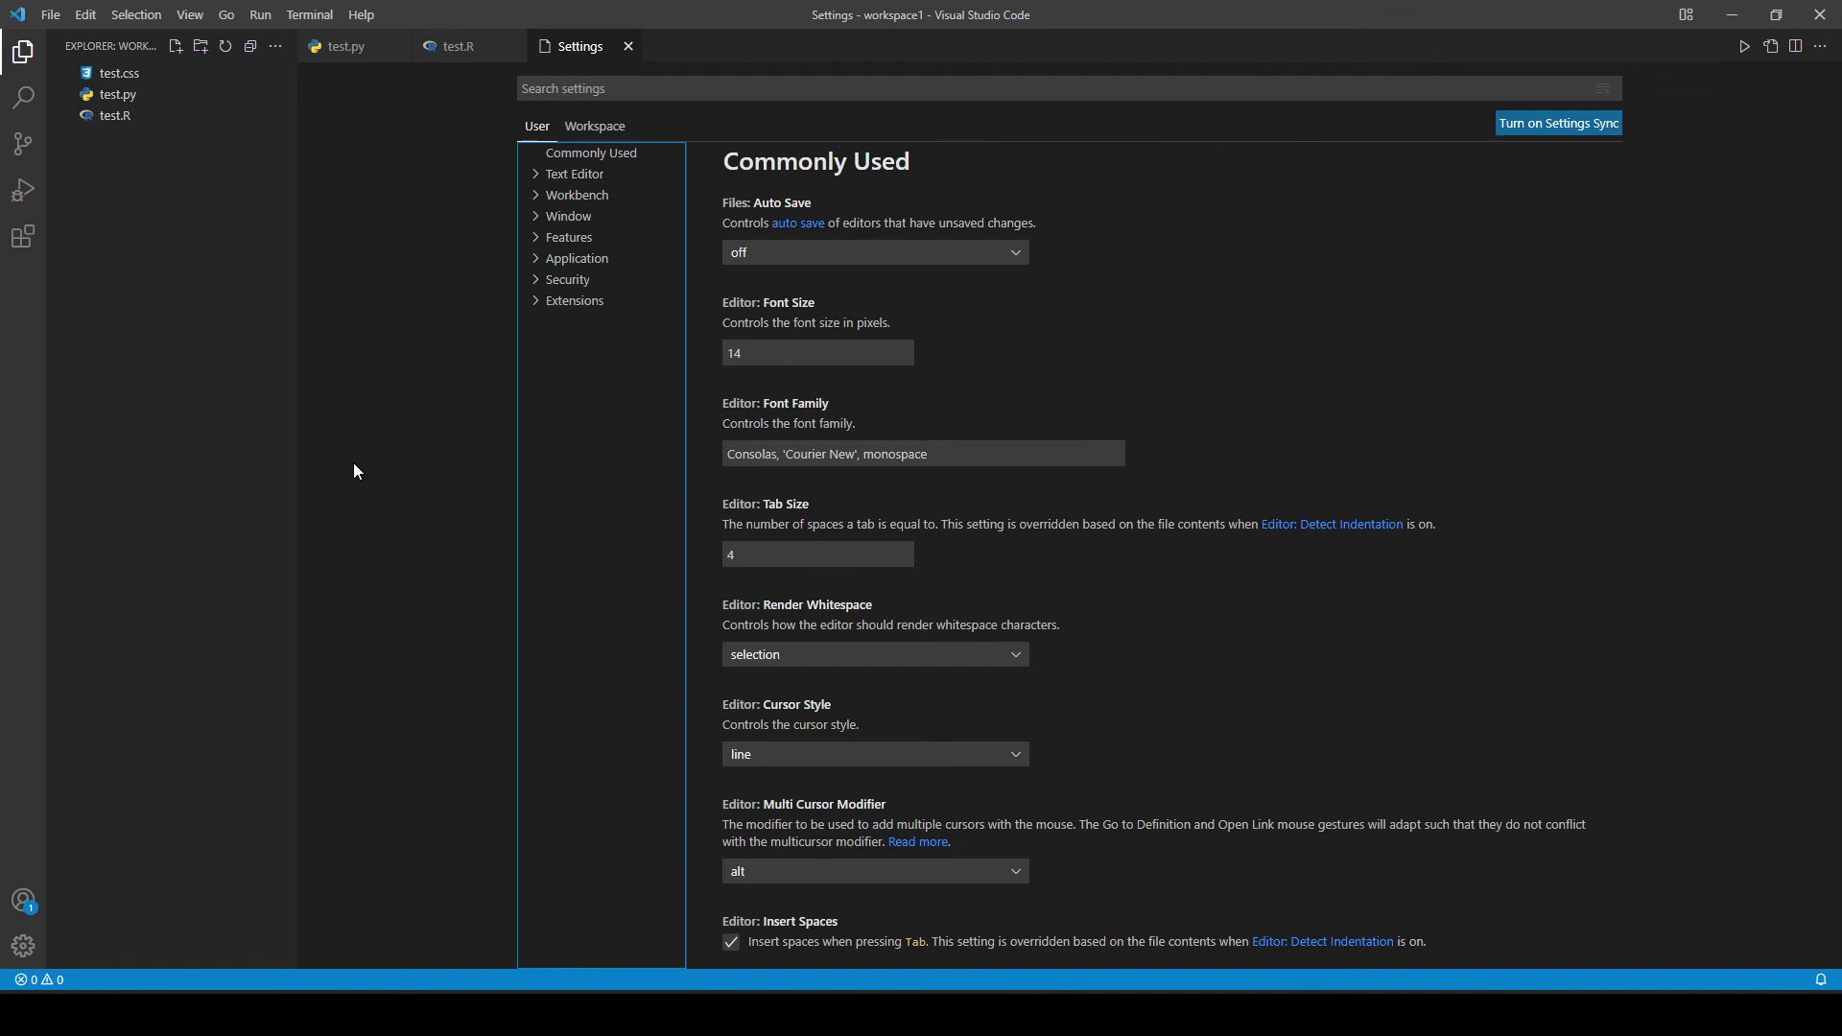
{"action": "key", "text": "ctrl+shift+p"}
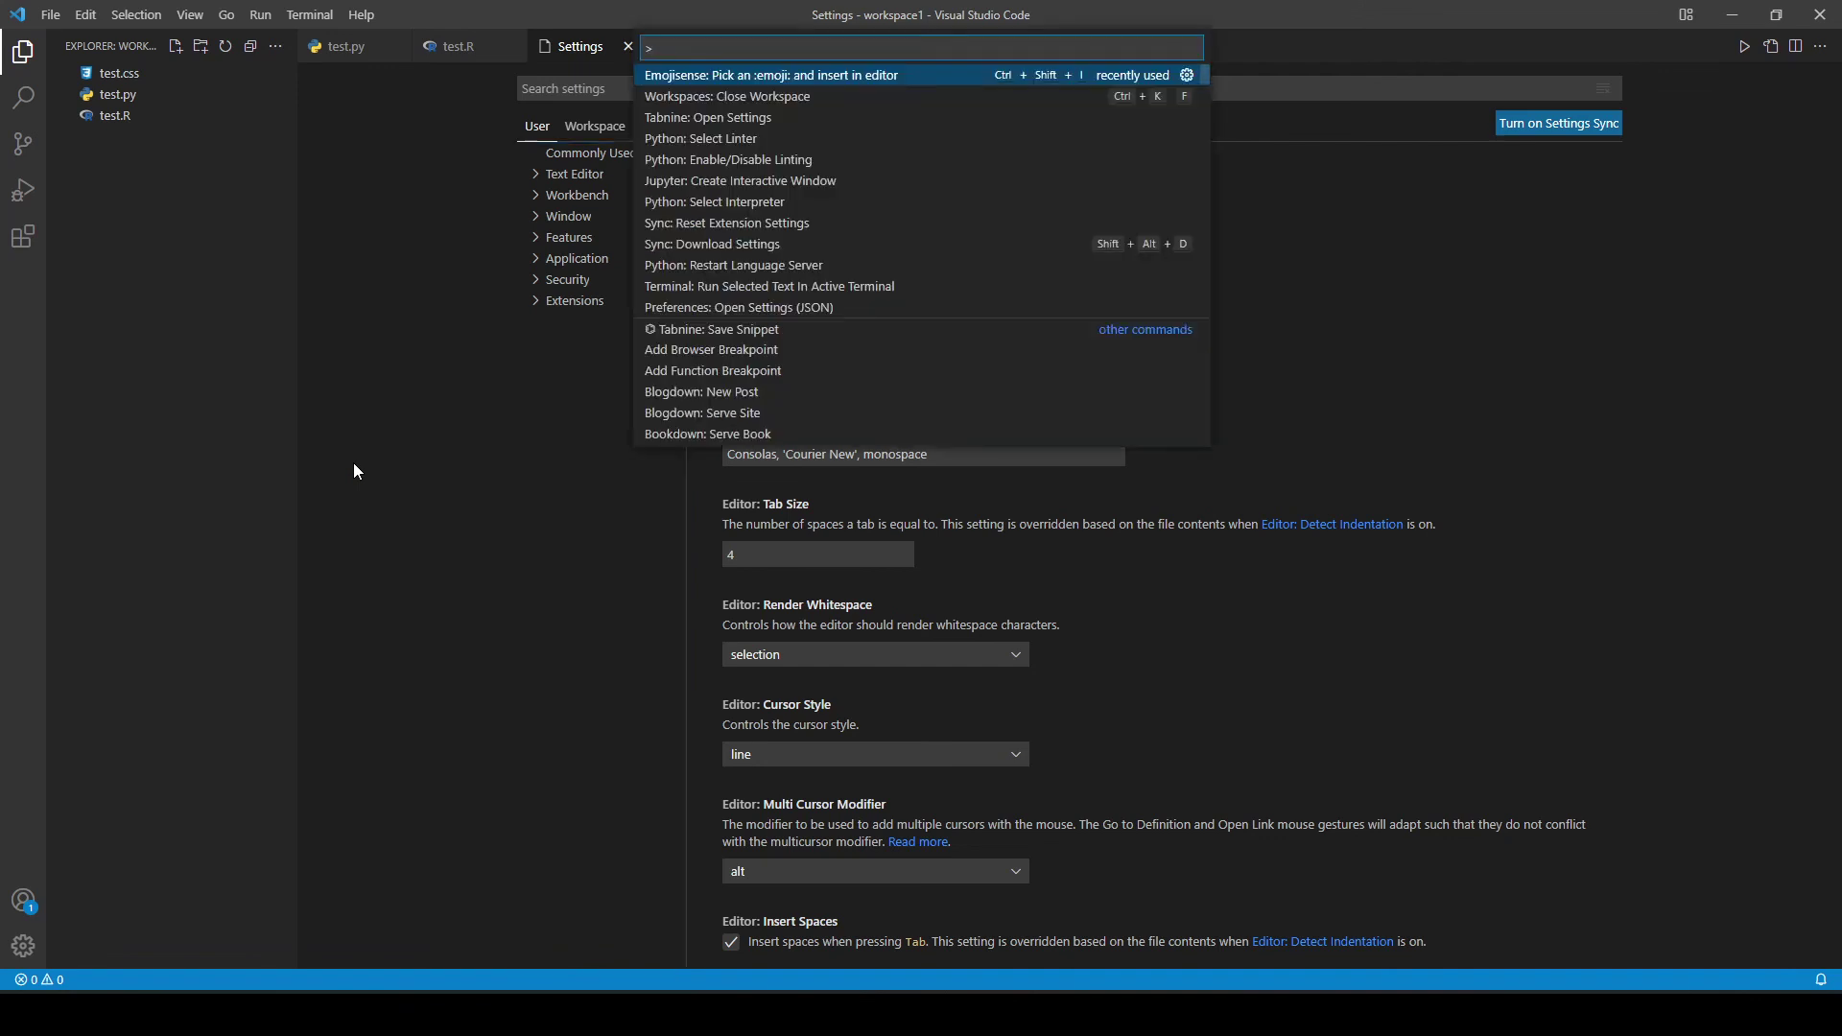
{"action": "type", "text": "close"}
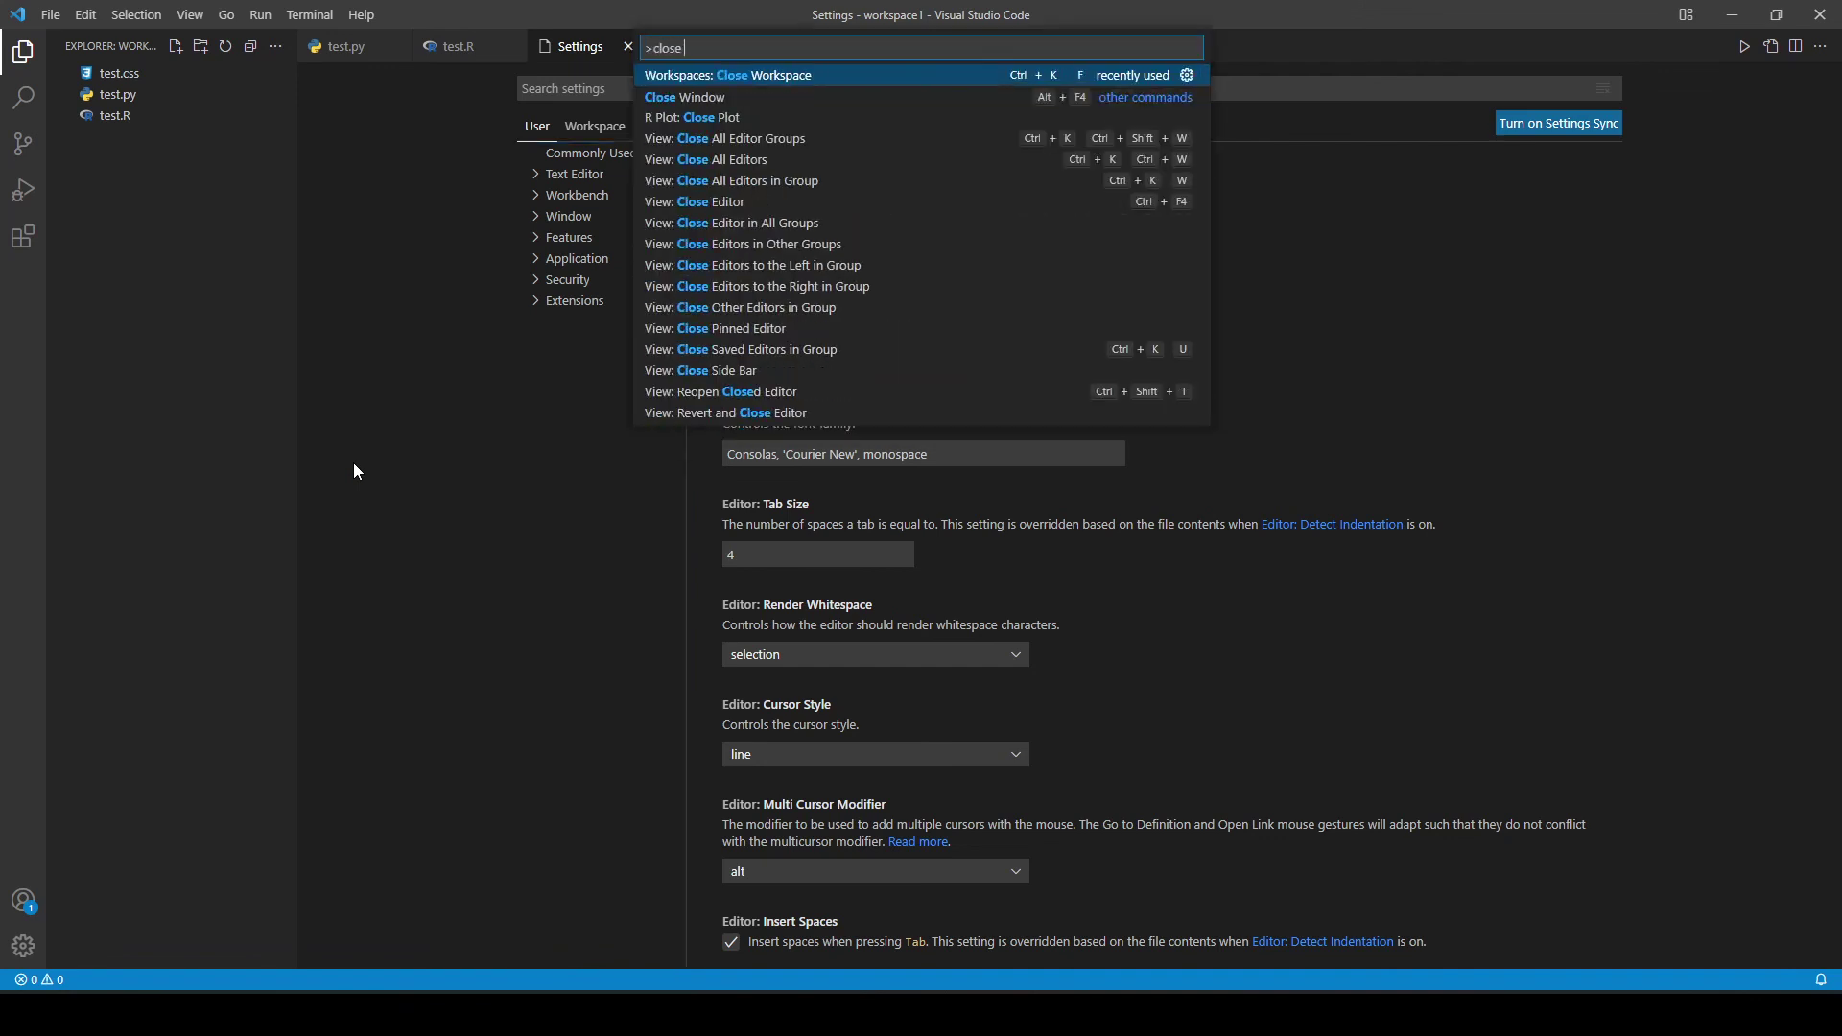
{"action": "type", "text": " work"}
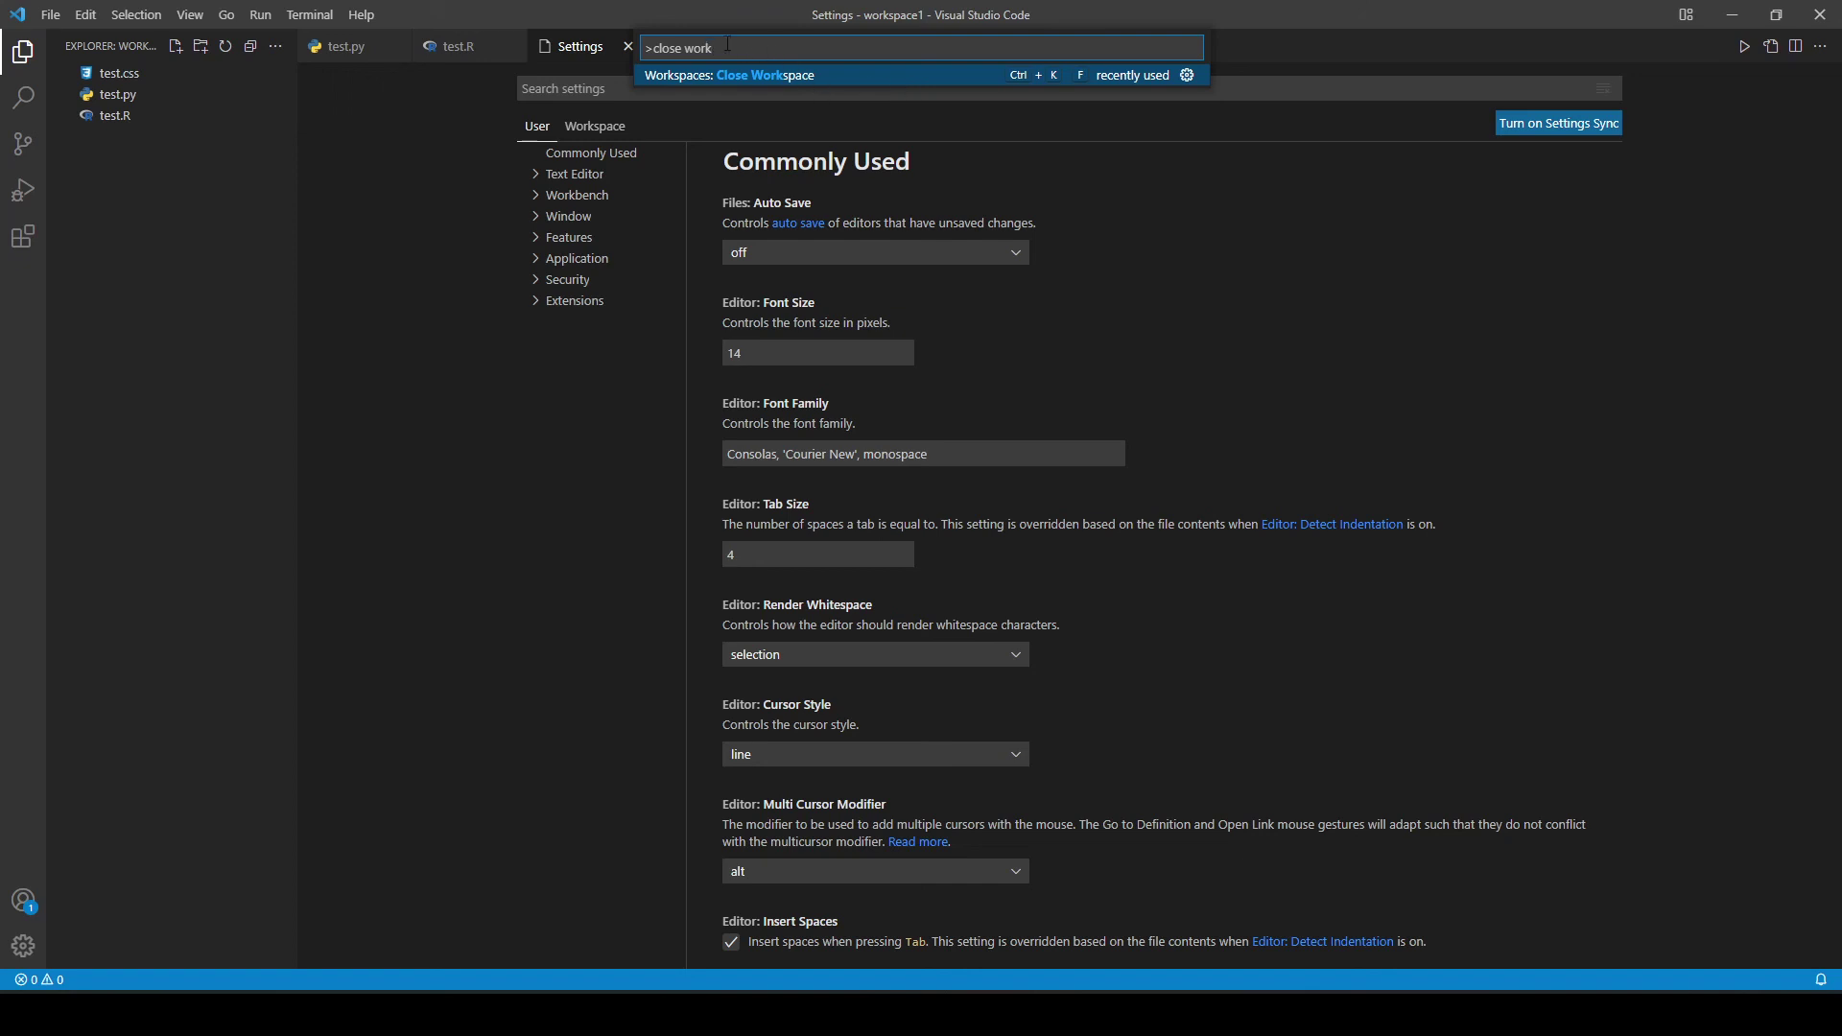
- Run Workspaces: Close Workspace from a 'close work' Command Palette search
{"action": "left_click", "coordinate": [792, 74]}
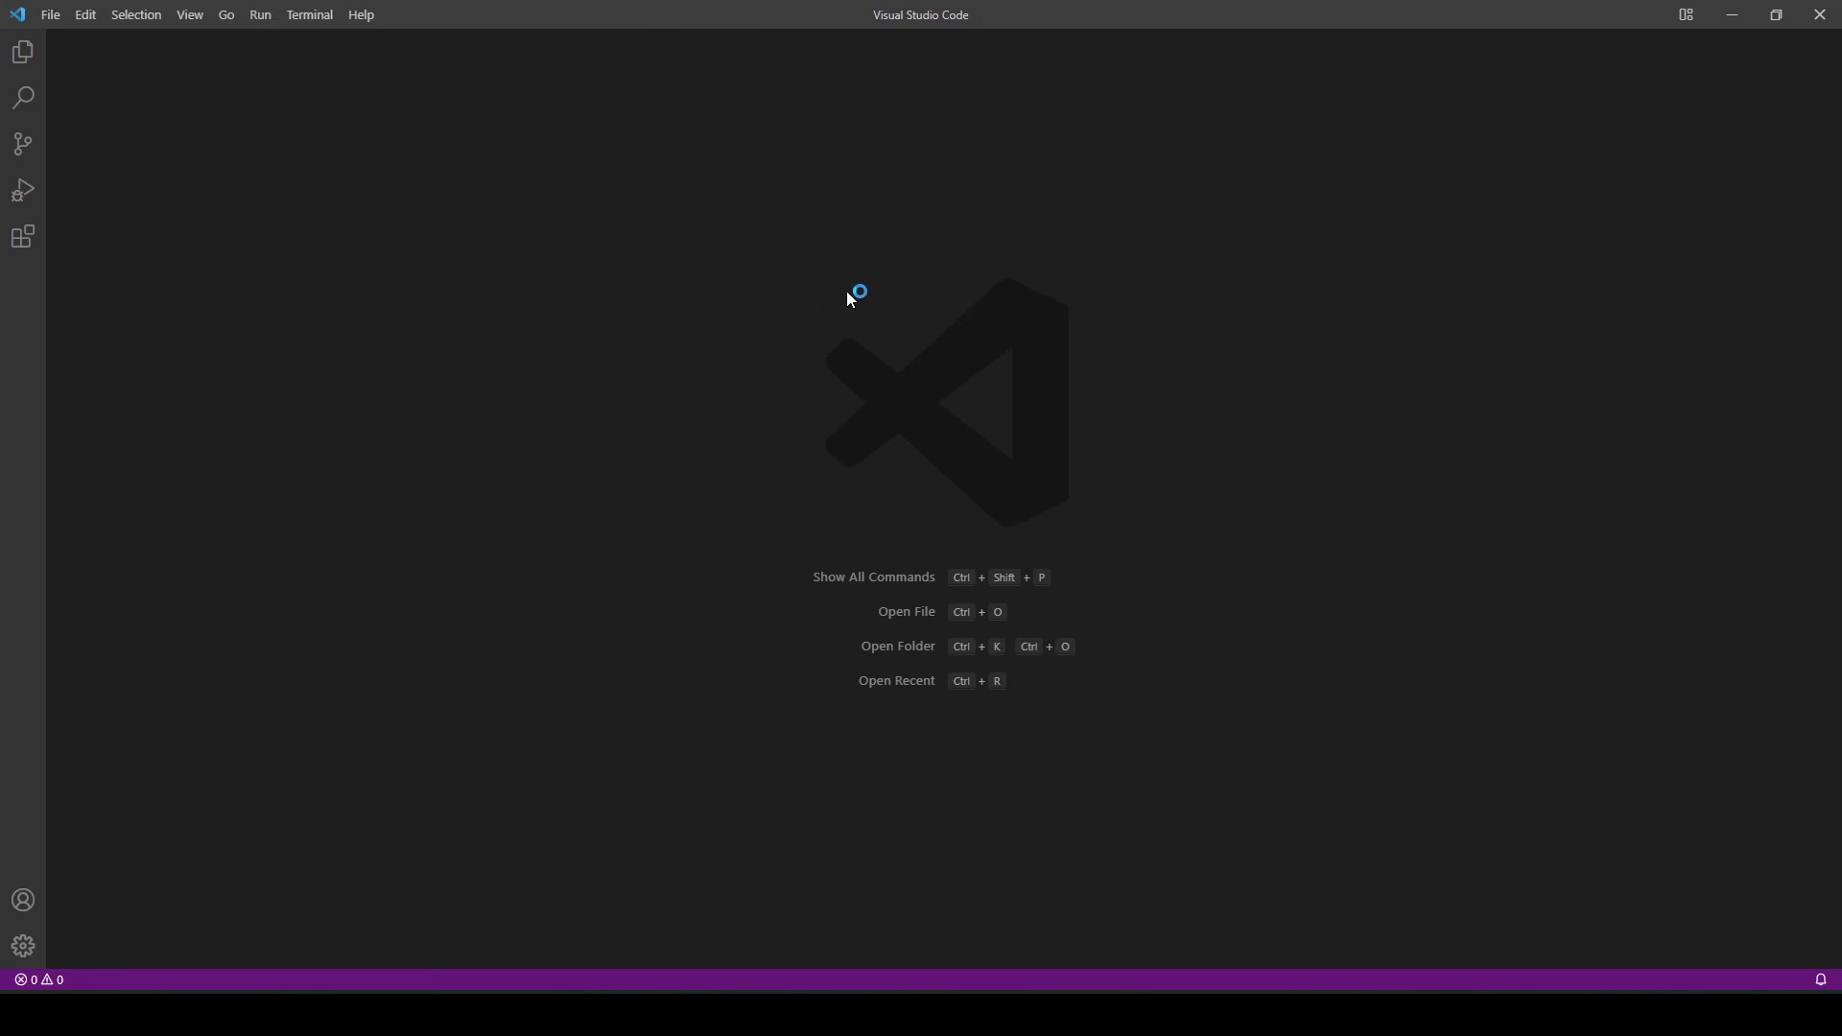